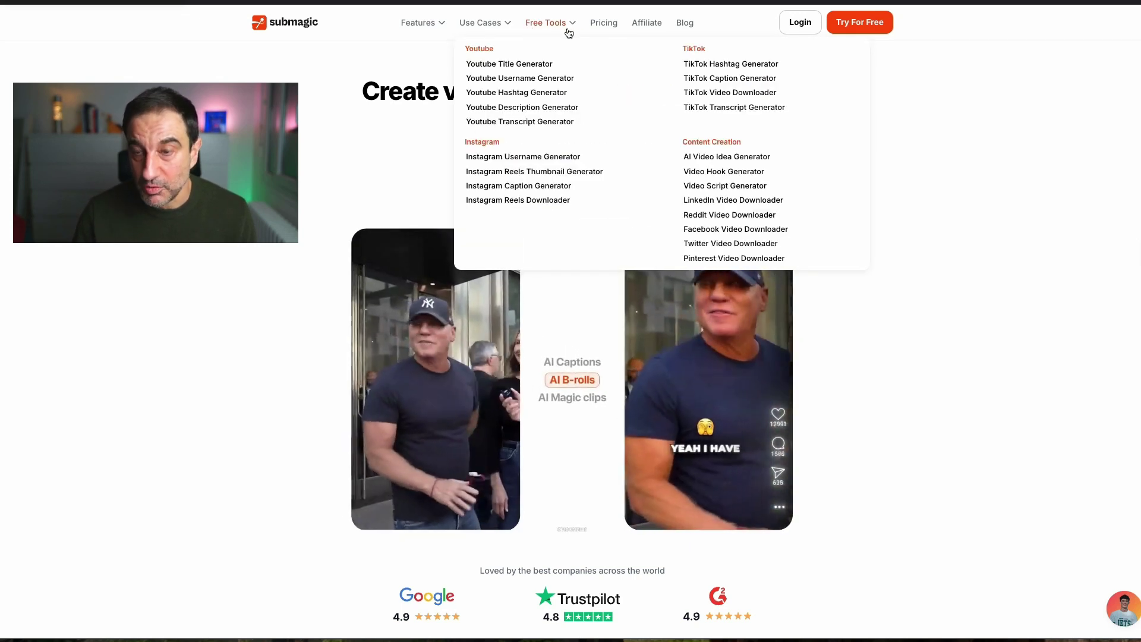
Step: Log in to the Submagic account with Google
{"action": "left_click", "coordinate": [804, 32]}
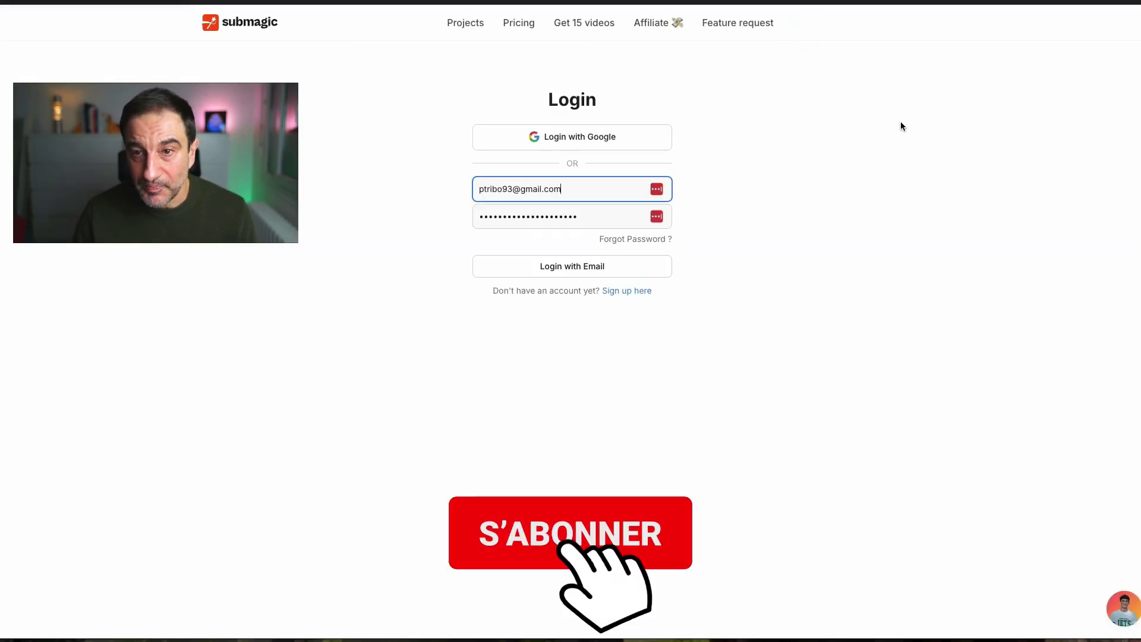
{"action": "left_click", "coordinate": [608, 137]}
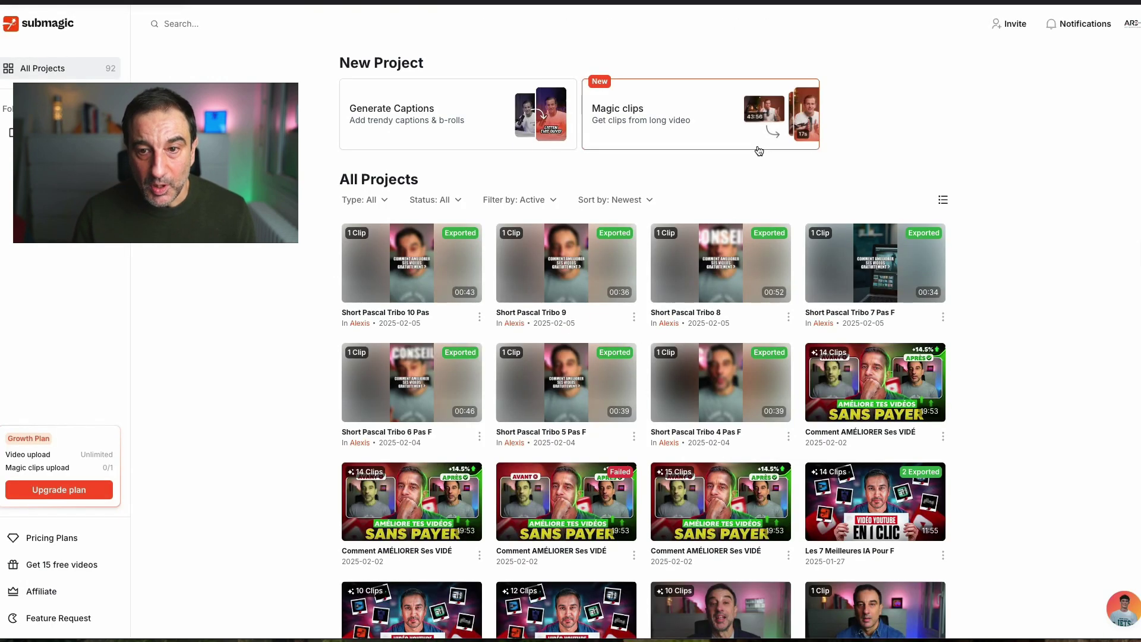
{"action": "mouse_move", "coordinate": [662, 408]}
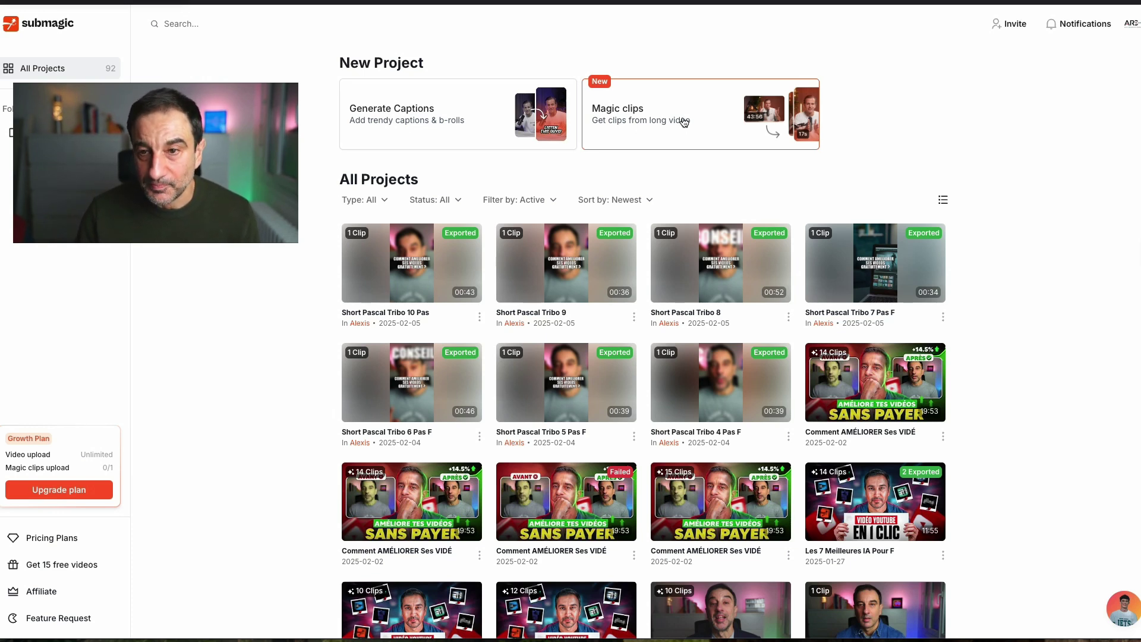
Step: Start a new Magic clips project and browse for a local video file, then dismiss the file picker
{"action": "left_click", "coordinate": [683, 122]}
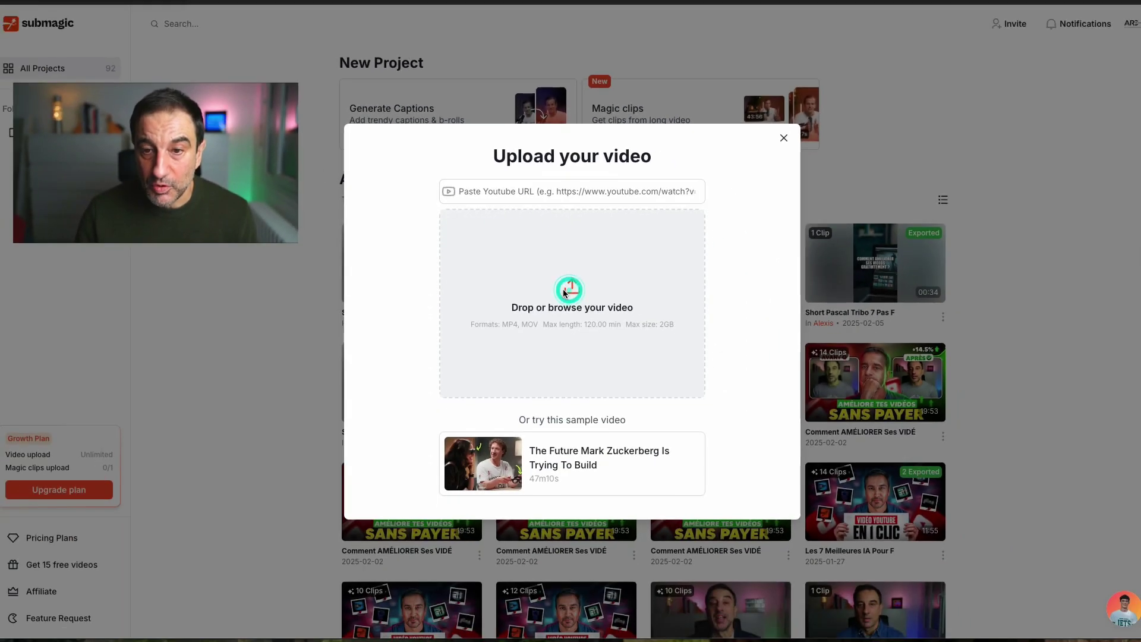
{"action": "left_click", "coordinate": [574, 378]}
{"action": "left_click", "coordinate": [999, 574]}
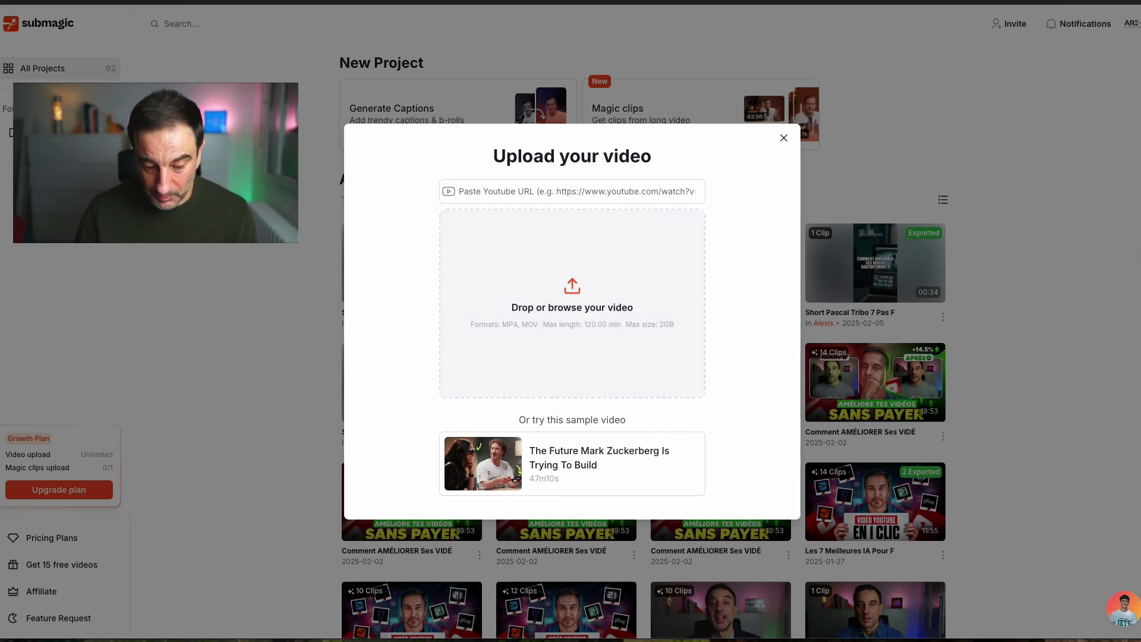
Step: Open YouTube in a new browser tab
{"action": "key", "text": "super+t"}
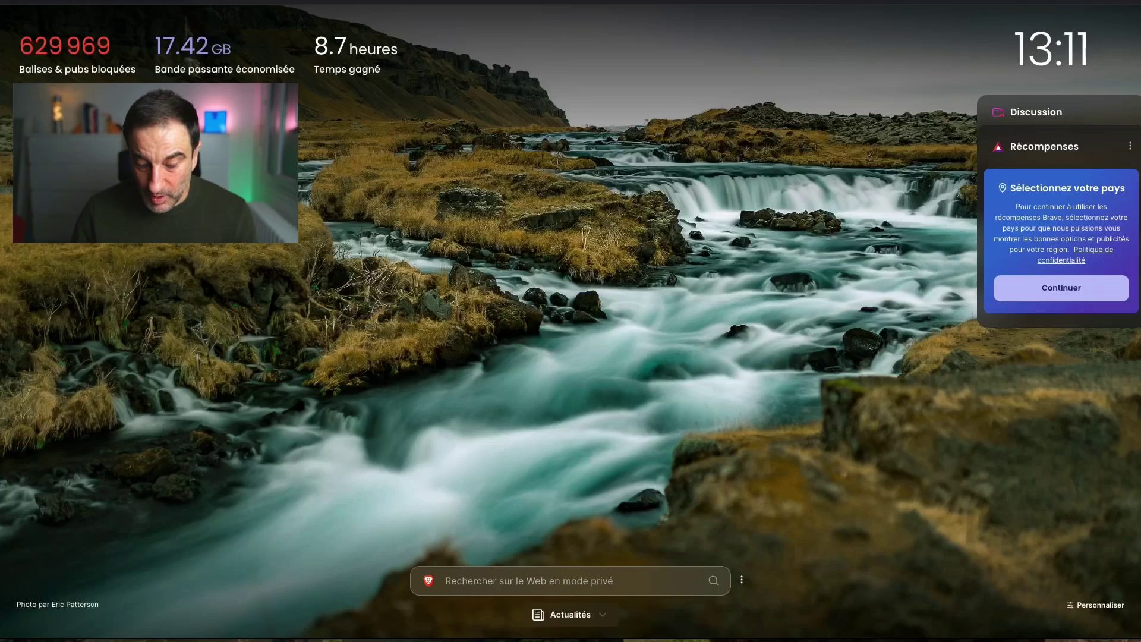
{"action": "type", "text": "youtube"}
{"action": "key", "text": "Return"}
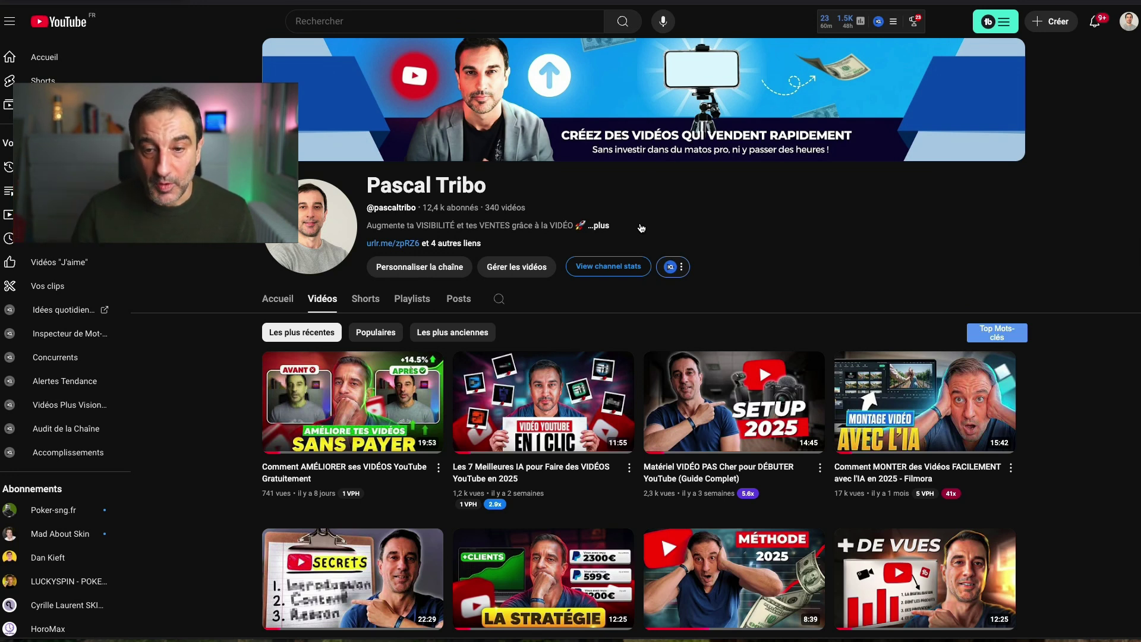
Step: Find the channel's video "Mes STATS sur YouTube ont EXPLOSÉ après avoir Changé ÇA..." and copy its share link
{"action": "scroll", "coordinate": [509, 418], "scroll_direction": "down", "scroll_amount": 1}
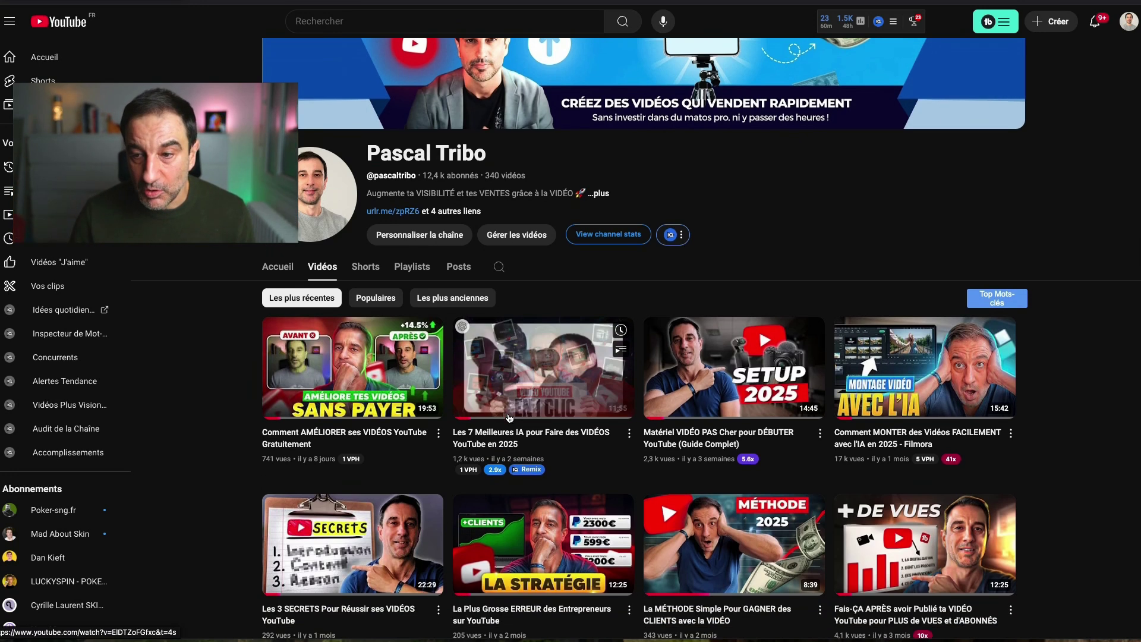
{"action": "scroll", "coordinate": [509, 417], "scroll_direction": "down", "scroll_amount": 4}
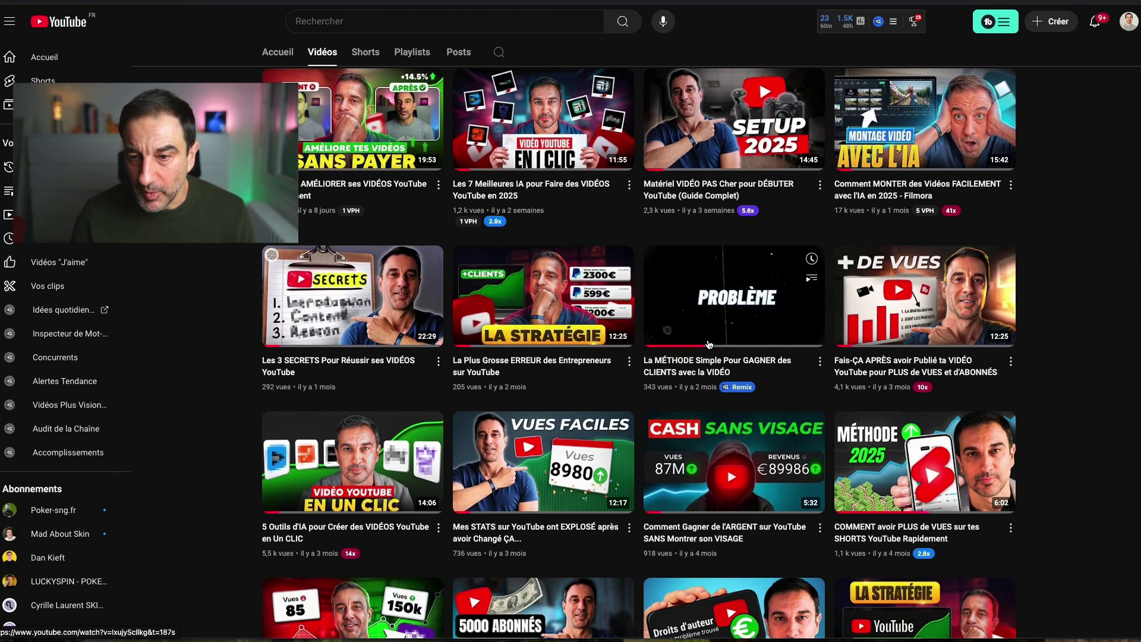
{"action": "scroll", "coordinate": [708, 343], "scroll_direction": "down", "scroll_amount": 1}
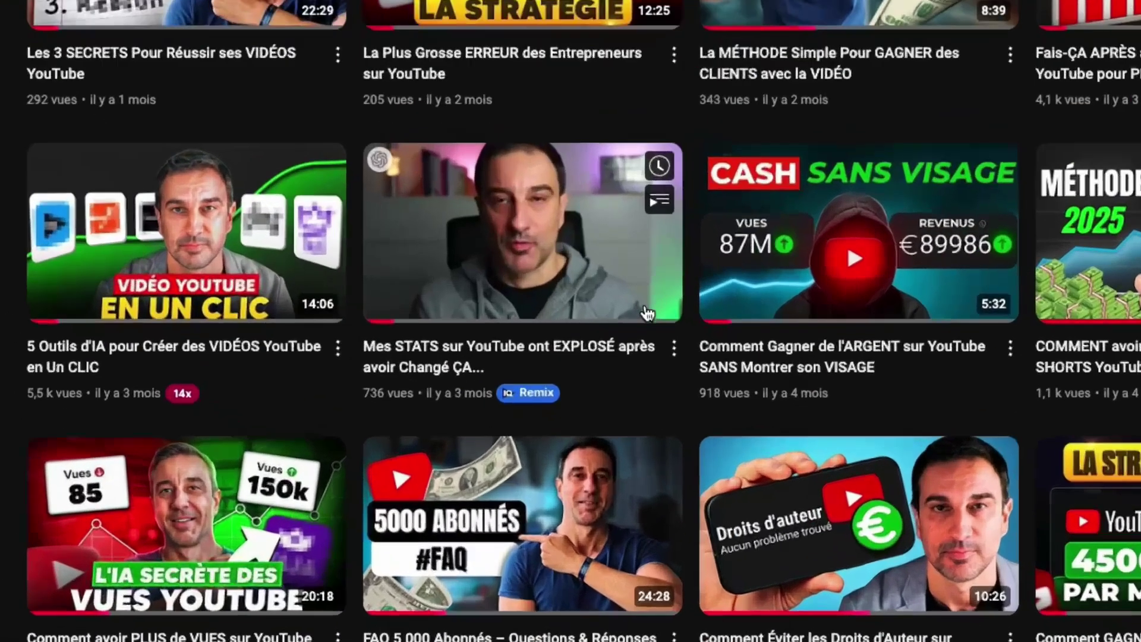
{"action": "left_click", "coordinate": [674, 347]}
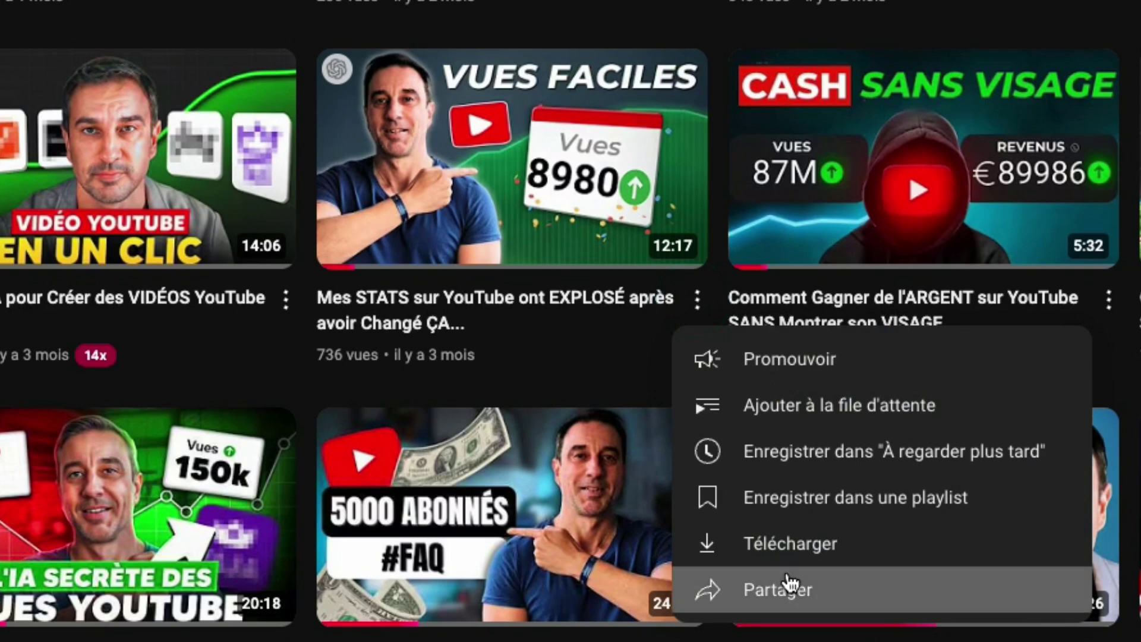
{"action": "left_click", "coordinate": [790, 582]}
{"action": "left_click", "coordinate": [814, 178]}
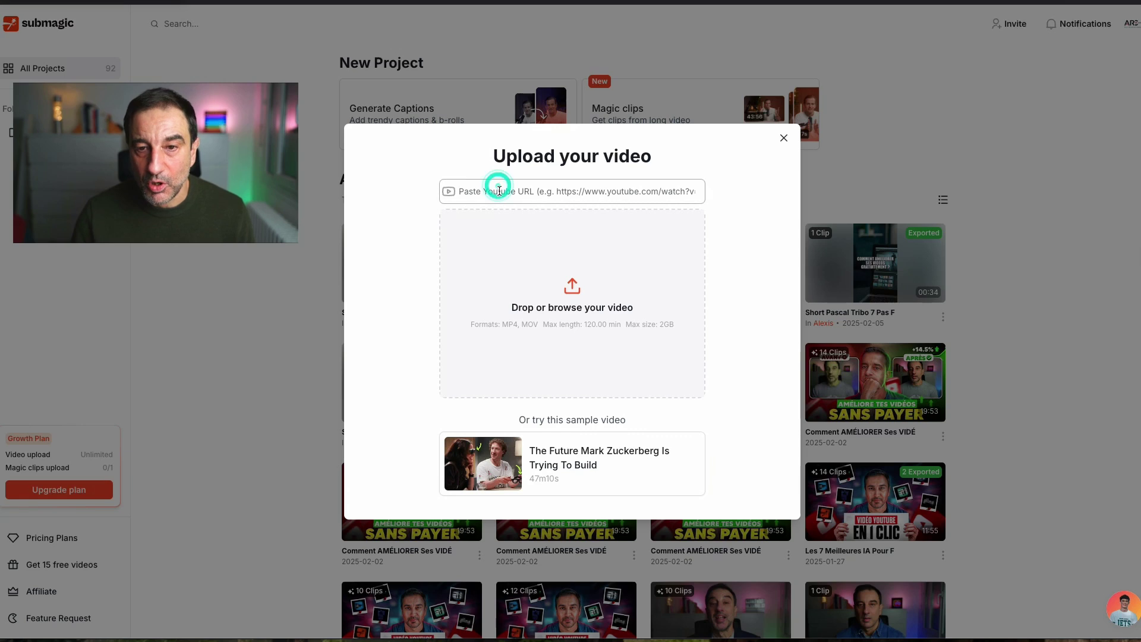
Step: Switch back to Submagic and paste the copied YouTube link as the video source, keeping French as the language
{"action": "right_click", "coordinate": [498, 186]}
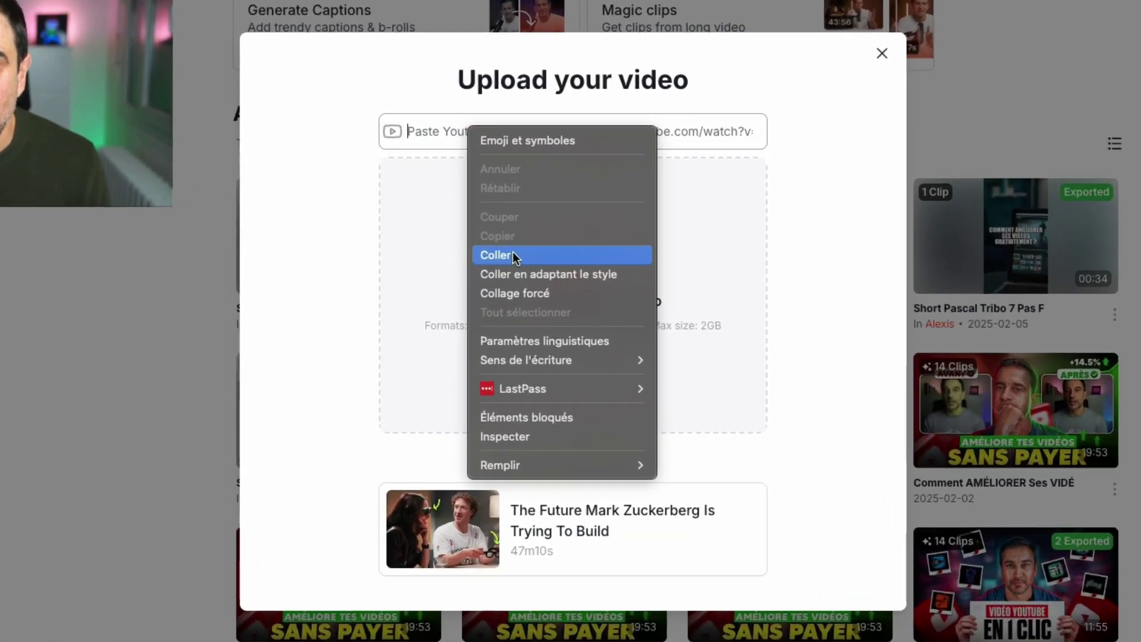
{"action": "left_click", "coordinate": [512, 255]}
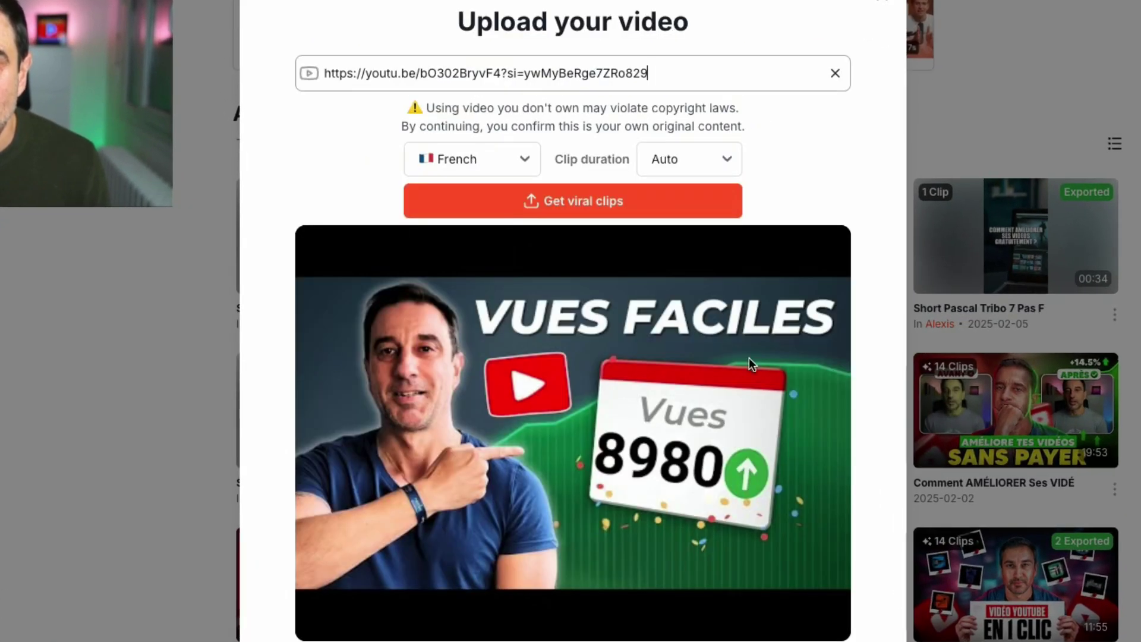
{"action": "left_click", "coordinate": [498, 159]}
{"action": "left_click", "coordinate": [498, 159]}
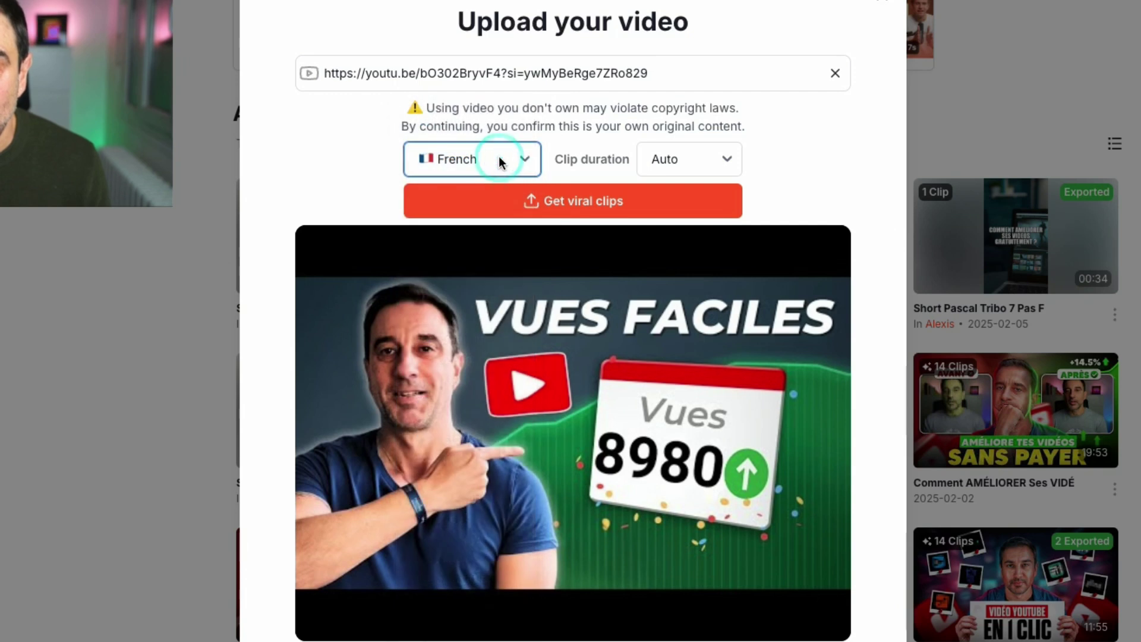
Step: Keep the clip duration on Auto and generate the viral clips from the video
{"action": "left_click", "coordinate": [699, 158]}
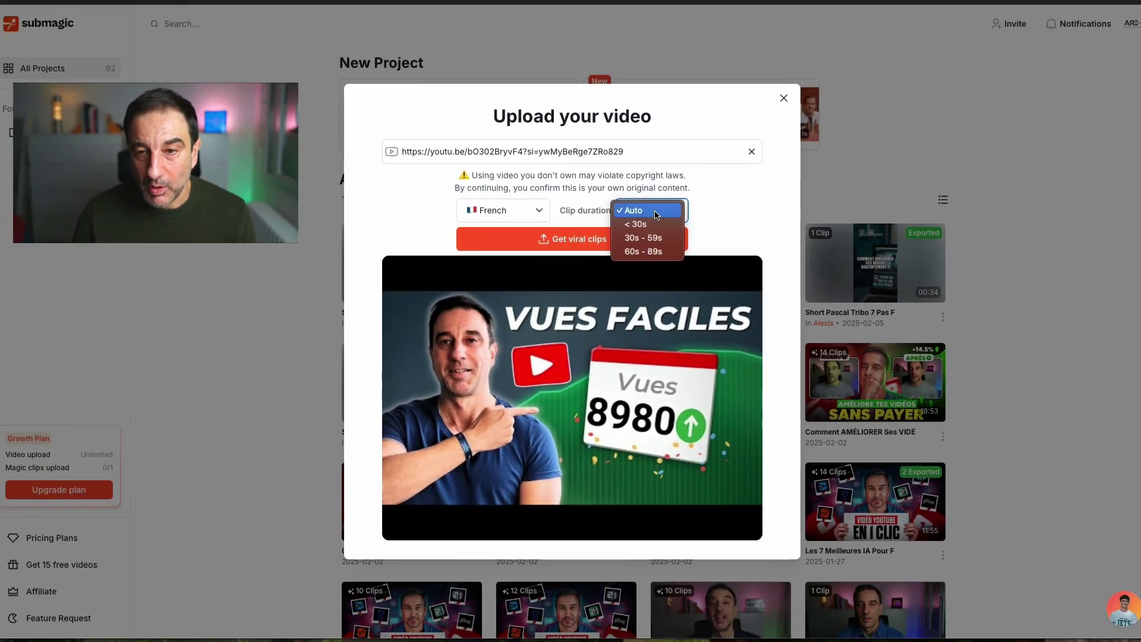
{"action": "left_click", "coordinate": [656, 212]}
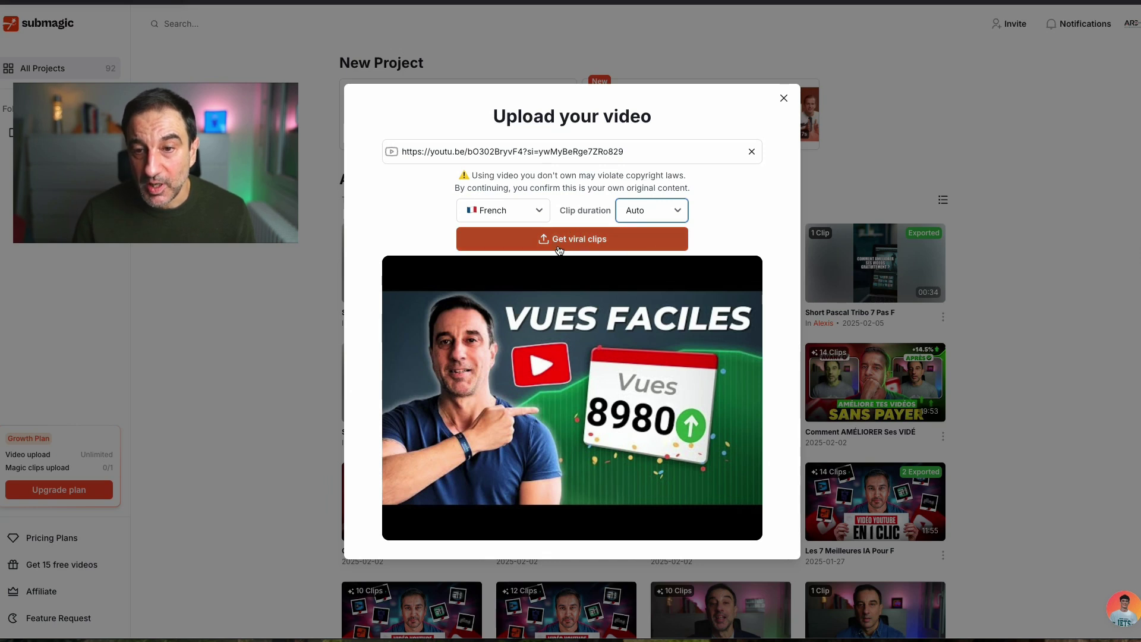
{"action": "left_click", "coordinate": [595, 239]}
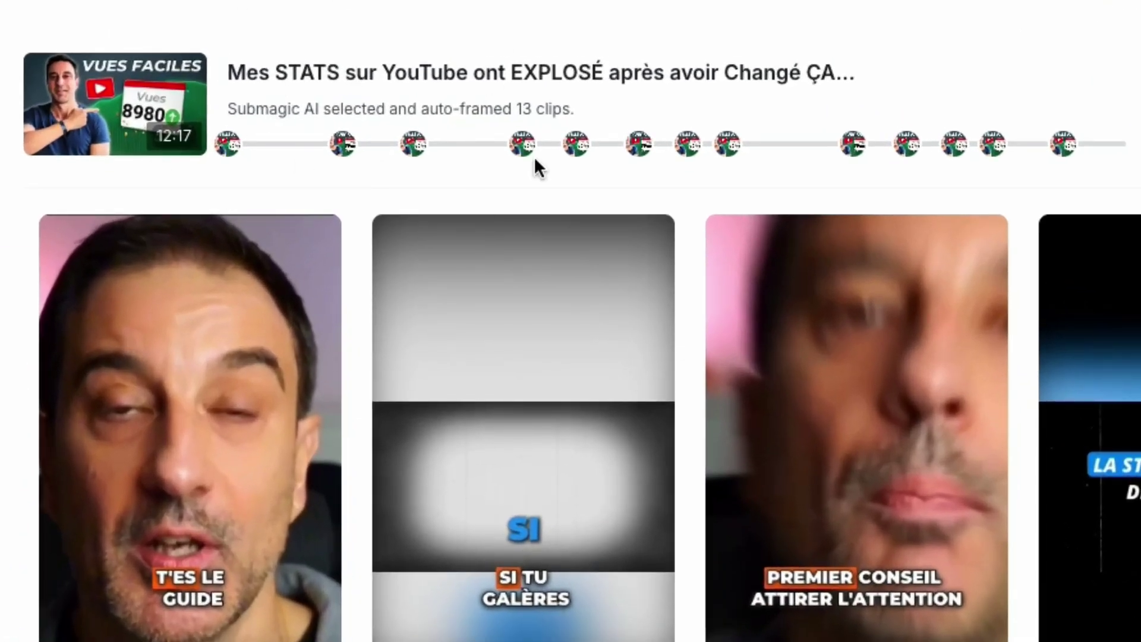
Step: Review the clips generated from the video and the clip count in the project header
{"action": "left_click", "coordinate": [447, 93]}
{"action": "left_click_drag", "start_coordinate": [512, 109], "coordinate": [559, 110]}
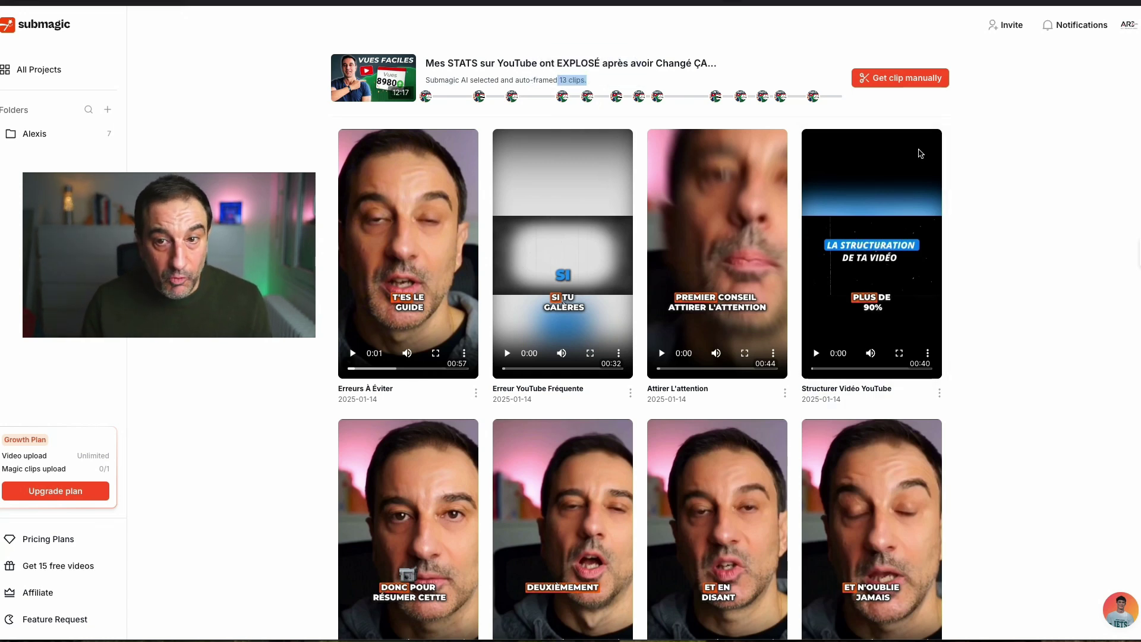
{"action": "mouse_move", "coordinate": [671, 148]}
{"action": "scroll", "coordinate": [871, 256], "scroll_direction": "down", "scroll_amount": 10}
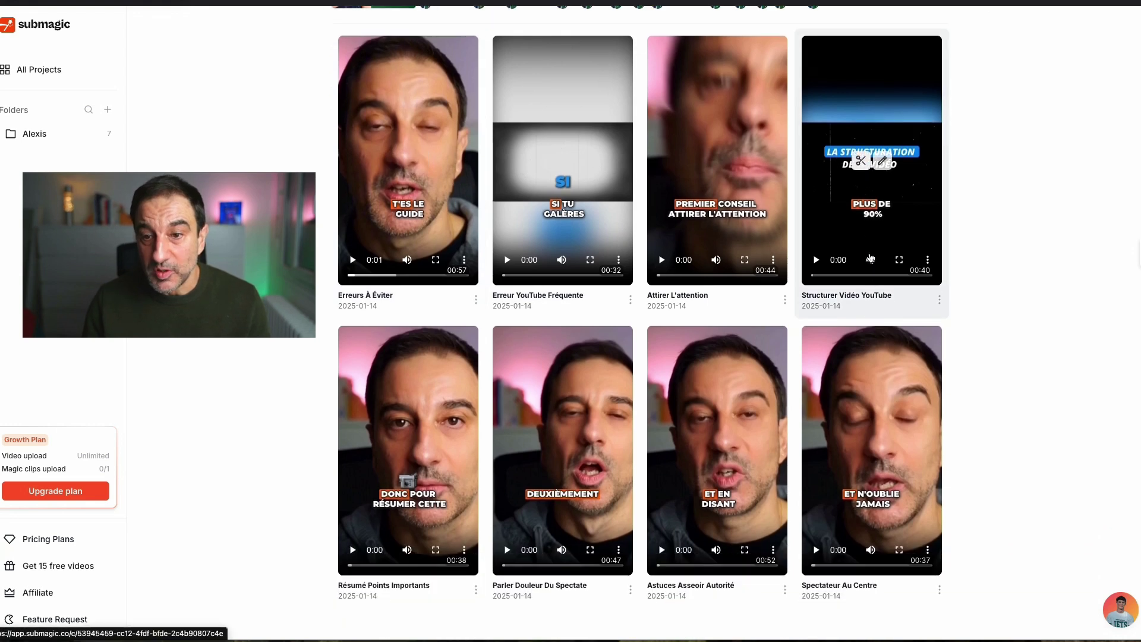
{"action": "scroll", "coordinate": [871, 256], "scroll_direction": "up", "scroll_amount": 10}
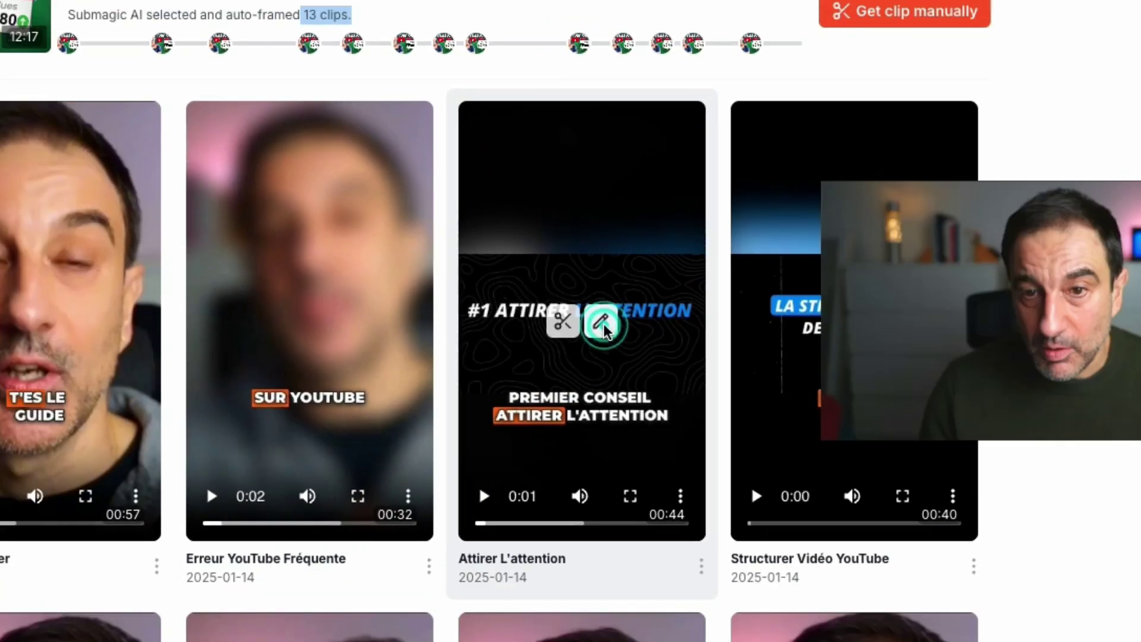
Step: Open the clip "Attirer L'attention" for editing in Trim mode
{"action": "left_click", "coordinate": [540, 370]}
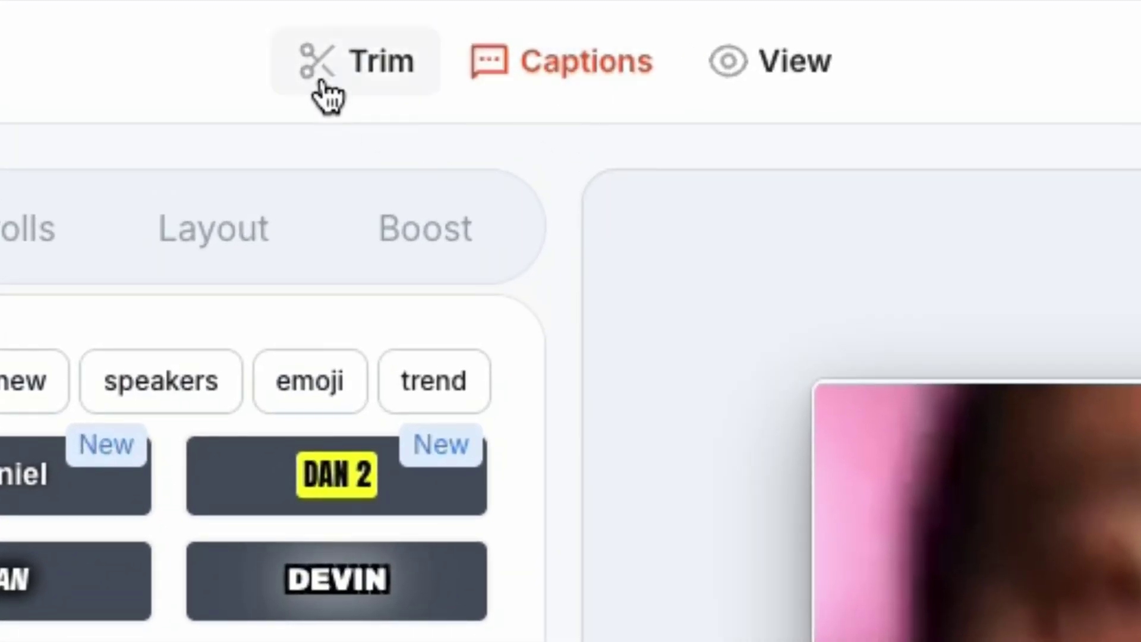
{"action": "left_click", "coordinate": [387, 70]}
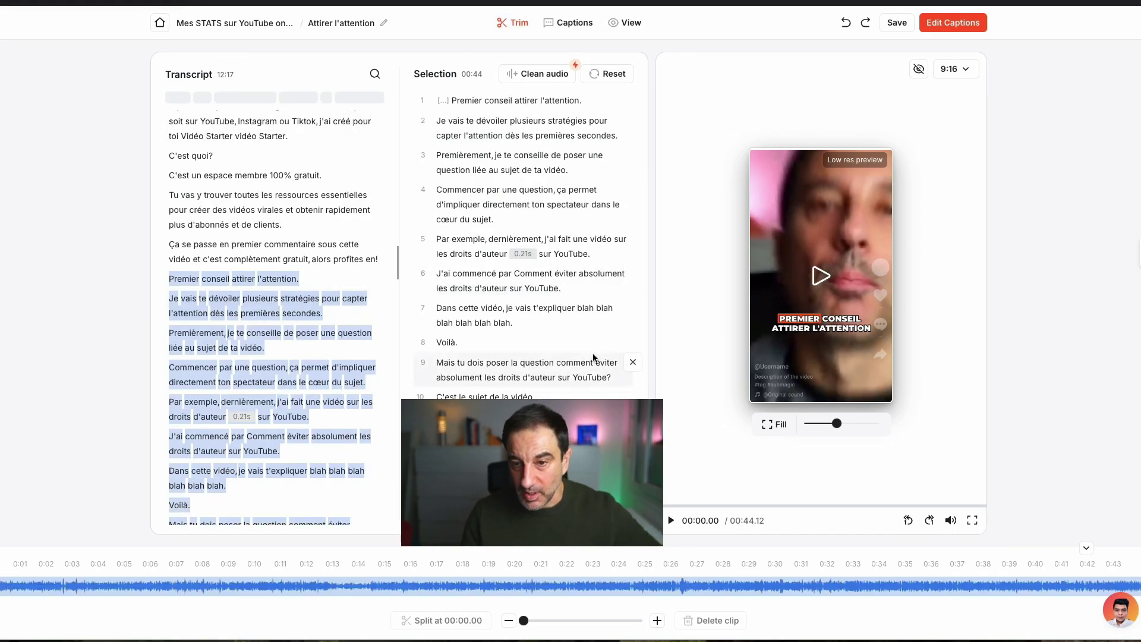
Step: Examine the full video transcript and the highlighted passages that make up the clip
{"action": "scroll", "coordinate": [275, 199], "scroll_direction": "up", "scroll_amount": 1}
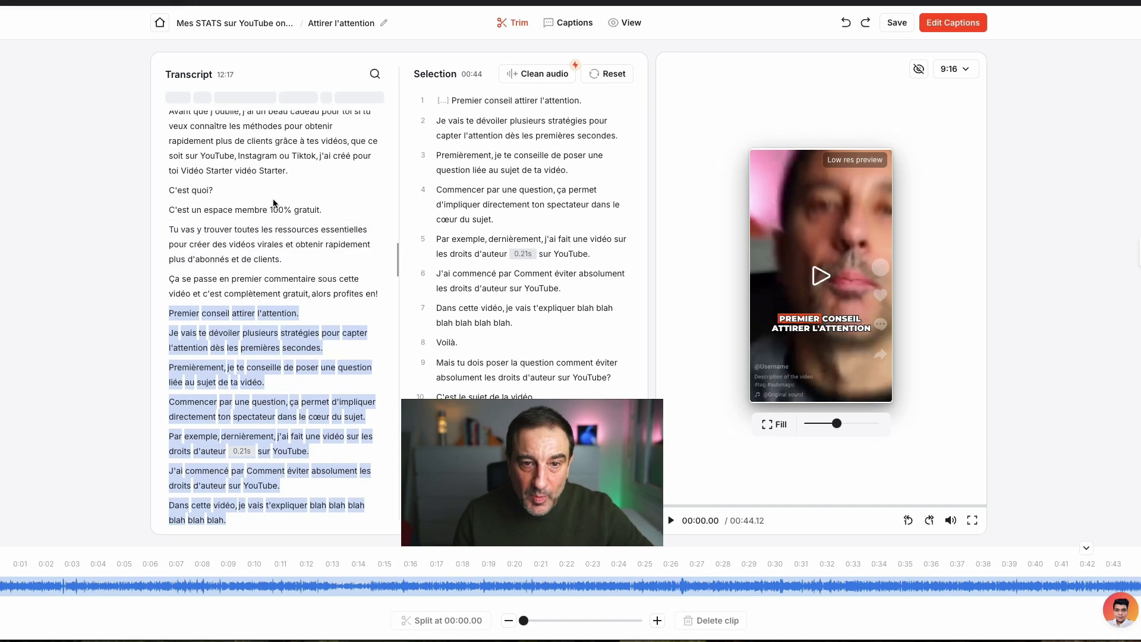
{"action": "scroll", "coordinate": [273, 199], "scroll_direction": "up", "scroll_amount": 4}
{"action": "scroll", "coordinate": [272, 199], "scroll_direction": "down", "scroll_amount": 2}
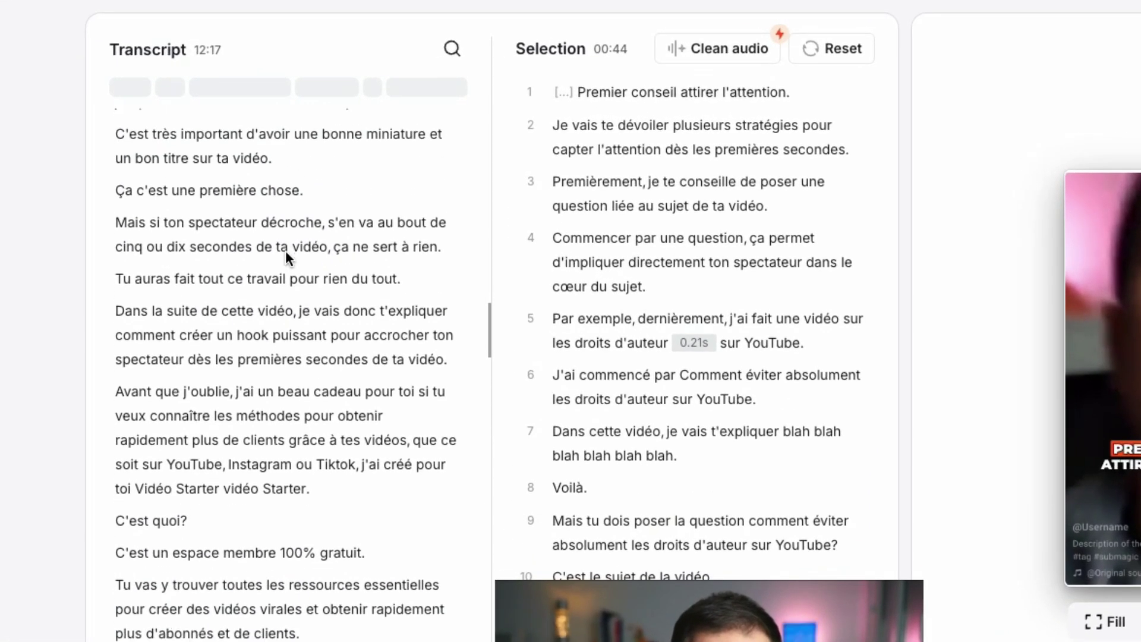
{"action": "scroll", "coordinate": [285, 257], "scroll_direction": "down", "scroll_amount": 8}
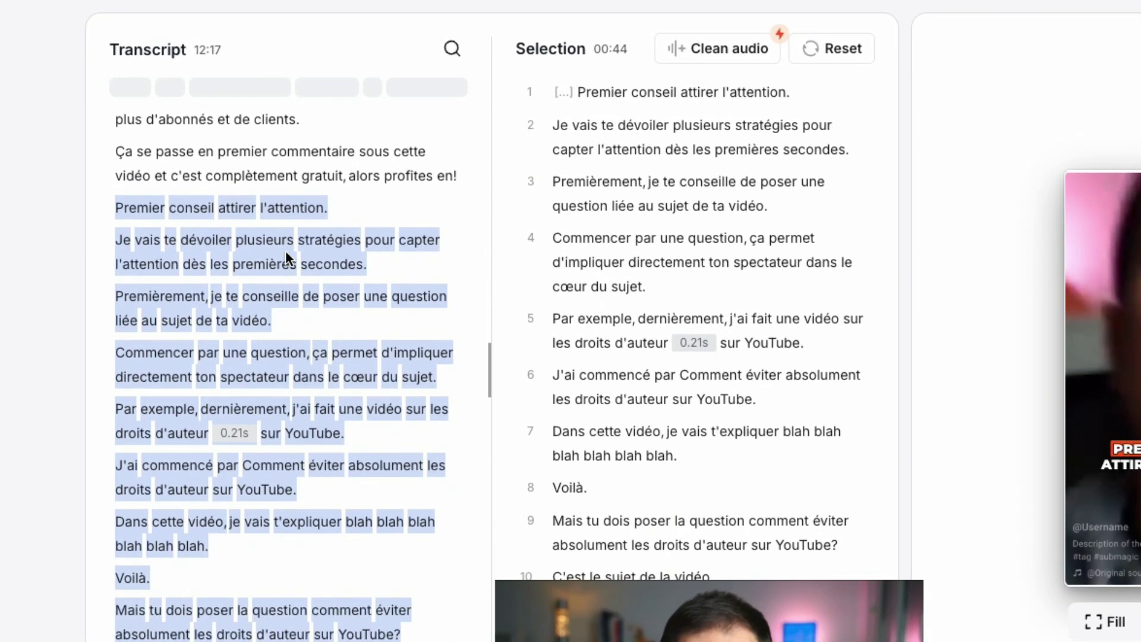
{"action": "scroll", "coordinate": [286, 259], "scroll_direction": "down", "scroll_amount": 2}
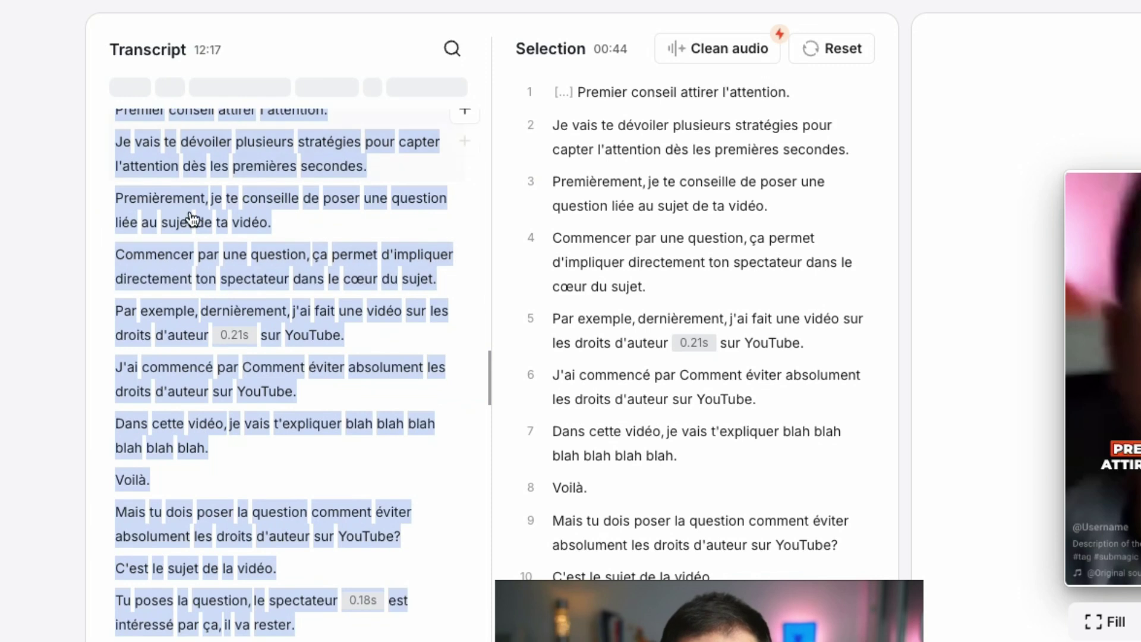
{"action": "scroll", "coordinate": [224, 229], "scroll_direction": "up", "scroll_amount": 1}
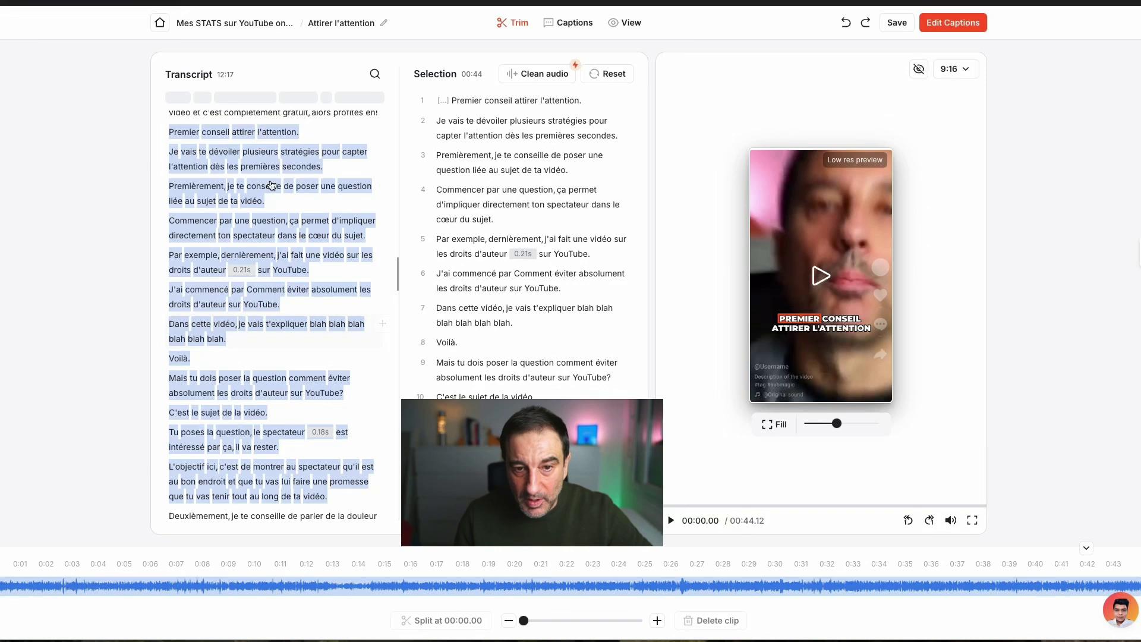
{"action": "scroll", "coordinate": [243, 168], "scroll_direction": "up", "scroll_amount": 1}
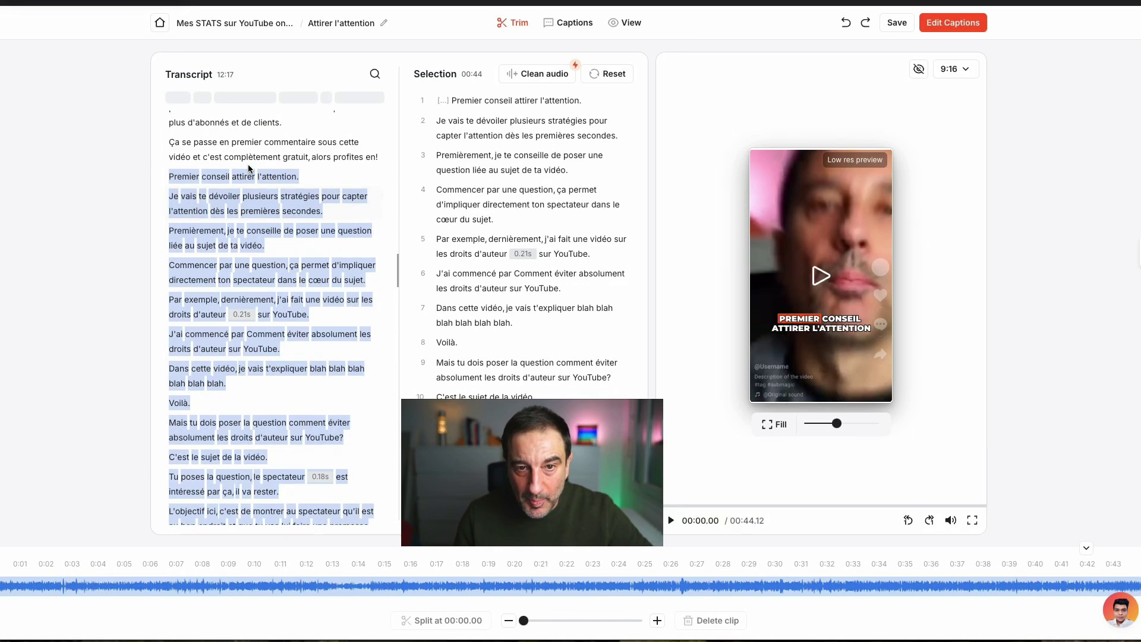
{"action": "scroll", "coordinate": [270, 159], "scroll_direction": "down", "scroll_amount": 3}
{"action": "scroll", "coordinate": [269, 160], "scroll_direction": "up", "scroll_amount": 3}
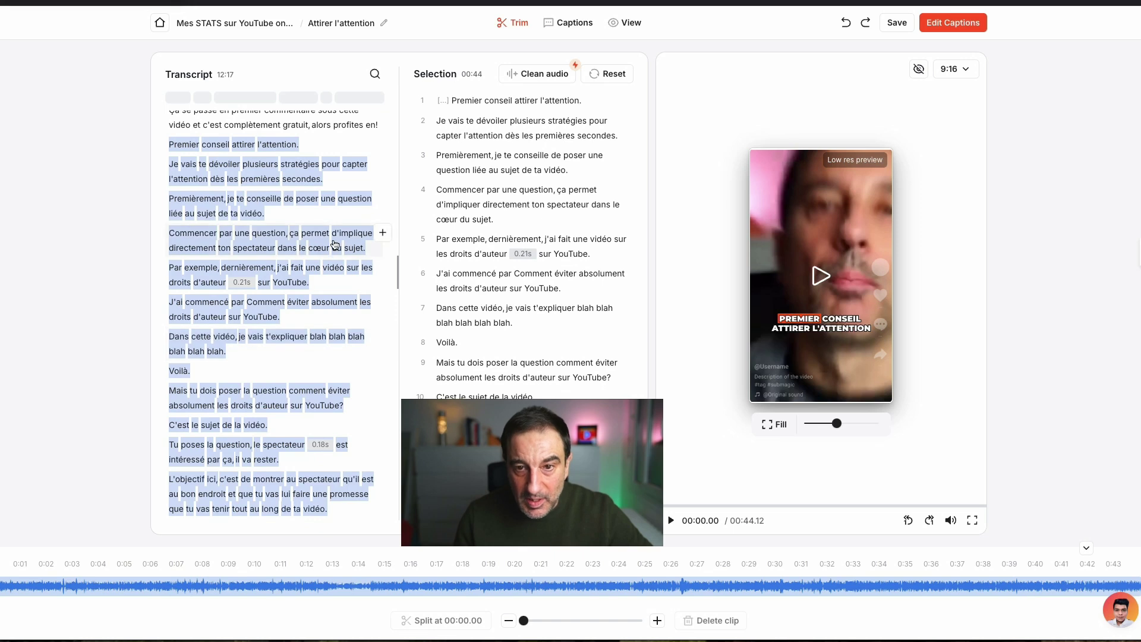
Step: Try the timeline zoom in and out, and remove the sentence "Voilà." from the clip's selection
{"action": "mouse_move", "coordinate": [531, 137]}
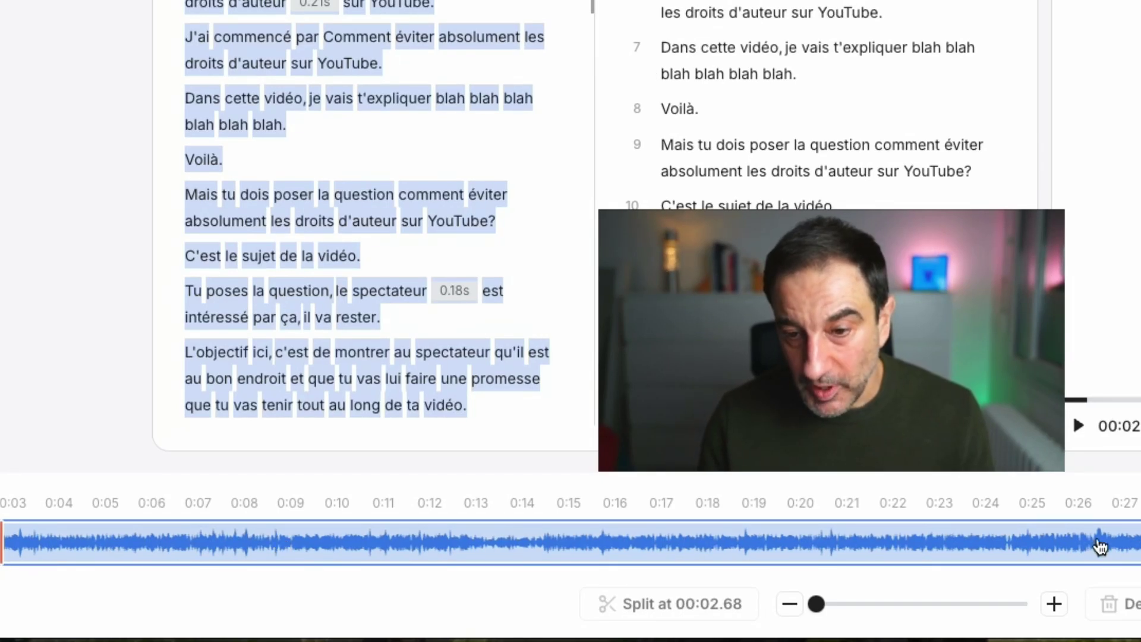
{"action": "left_click", "coordinate": [1055, 604]}
{"action": "left_click", "coordinate": [789, 603]}
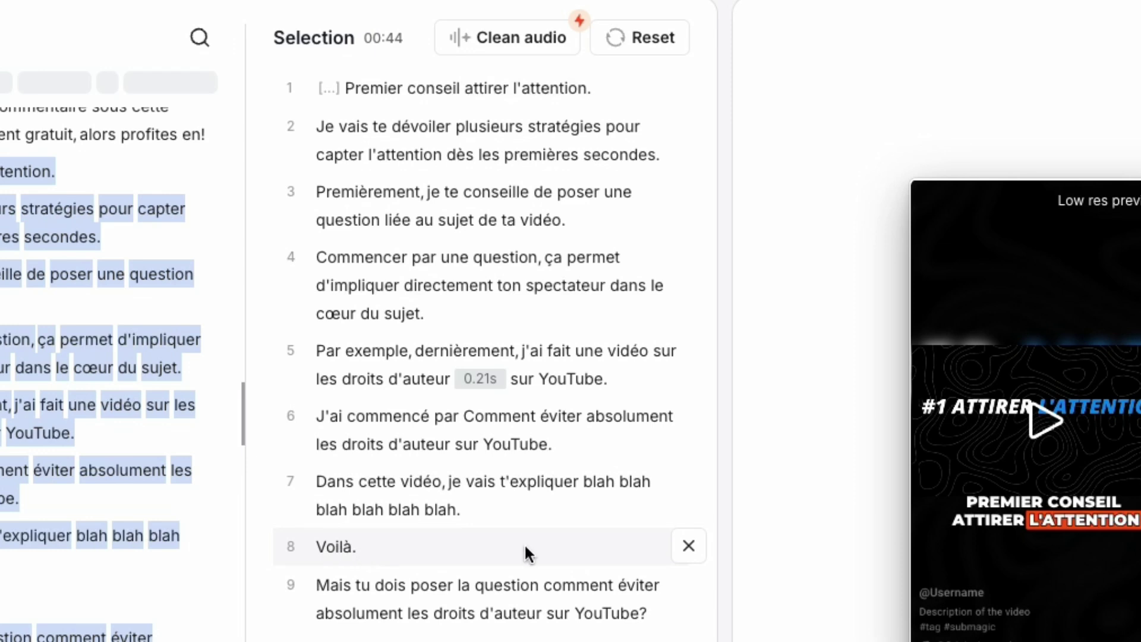
{"action": "left_click", "coordinate": [688, 547]}
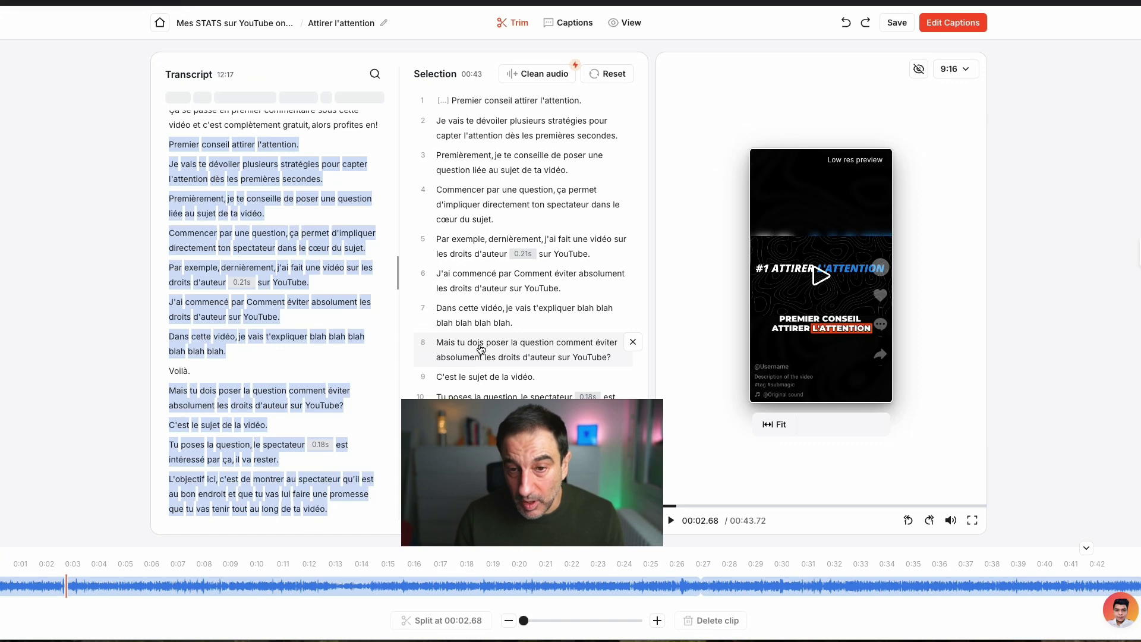
Step: Remove the silences from the clip's selection with the Fast option and switch to caption editing
{"action": "left_click", "coordinate": [516, 162]}
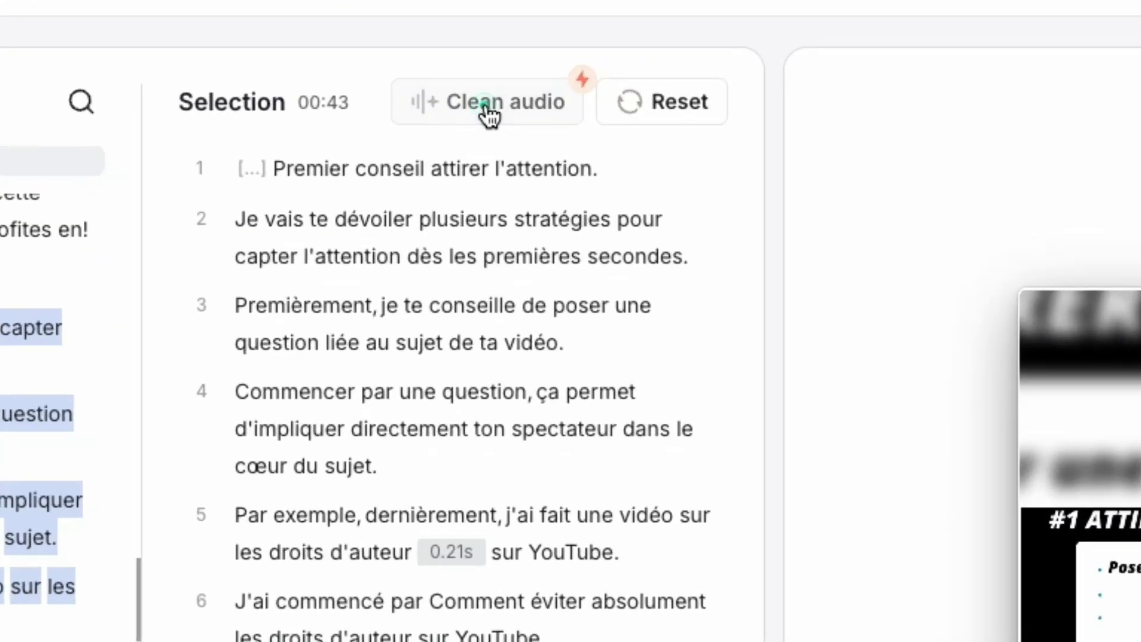
{"action": "left_click", "coordinate": [489, 113]}
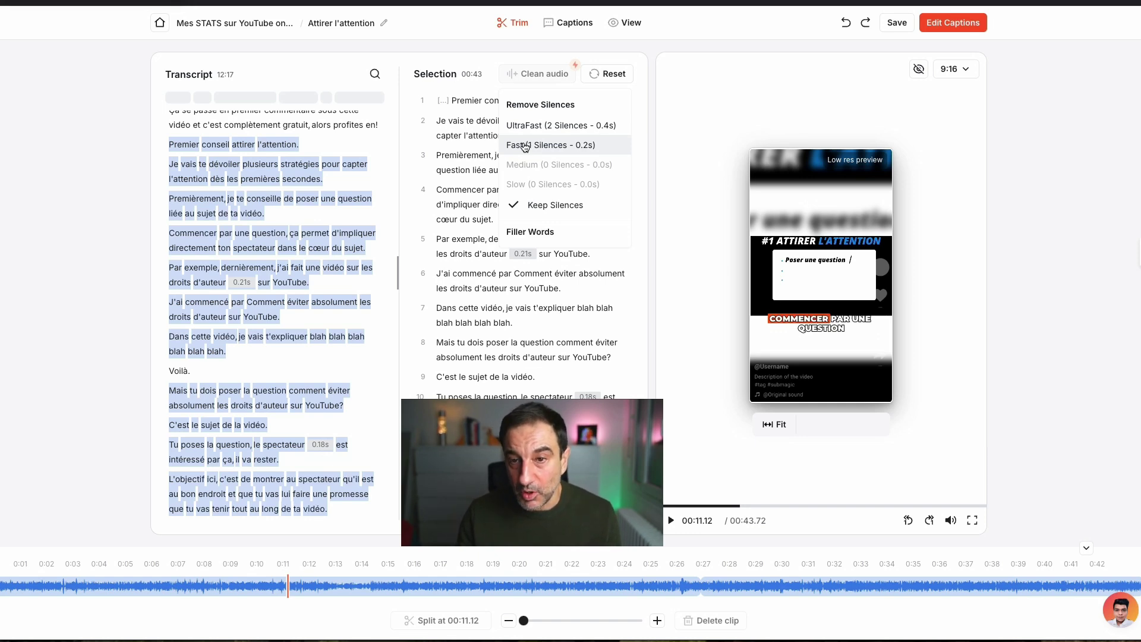
{"action": "left_click", "coordinate": [526, 146]}
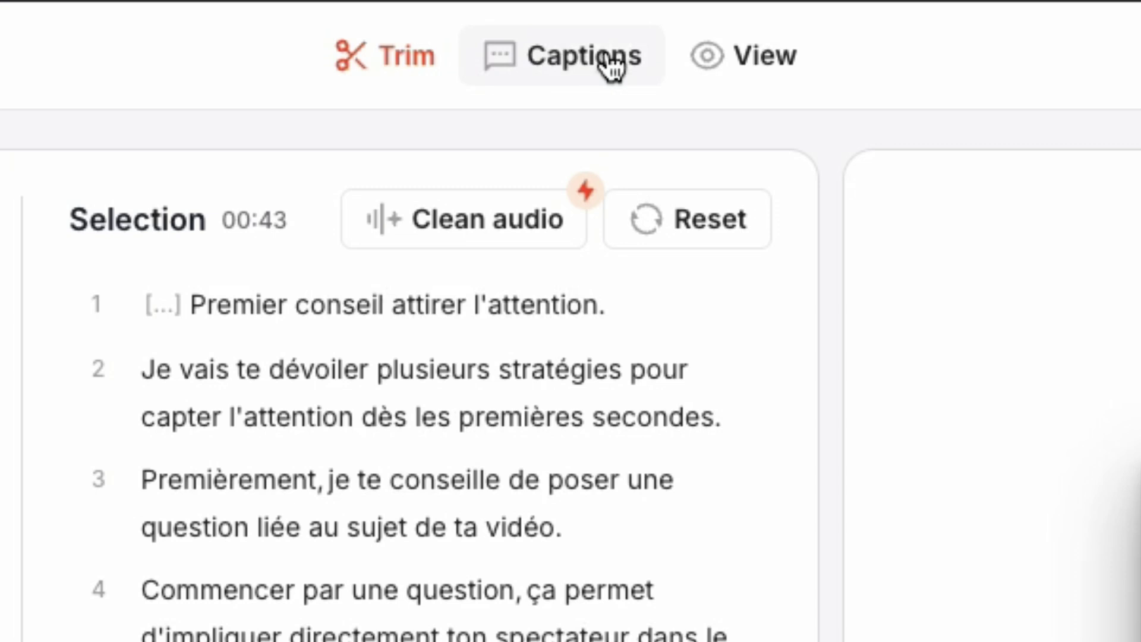
{"action": "left_click", "coordinate": [606, 59]}
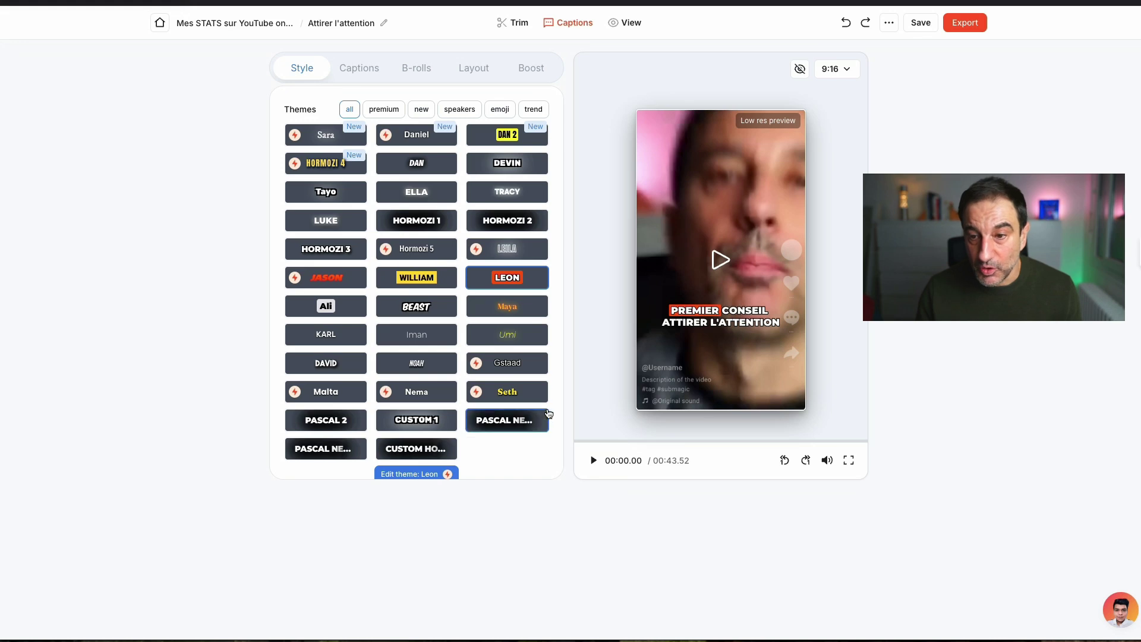
Step: Try the caption themes Devin, William, Beast, Ali and Hormozi 3 on the clip, and return to Leon
{"action": "left_click", "coordinate": [419, 172]}
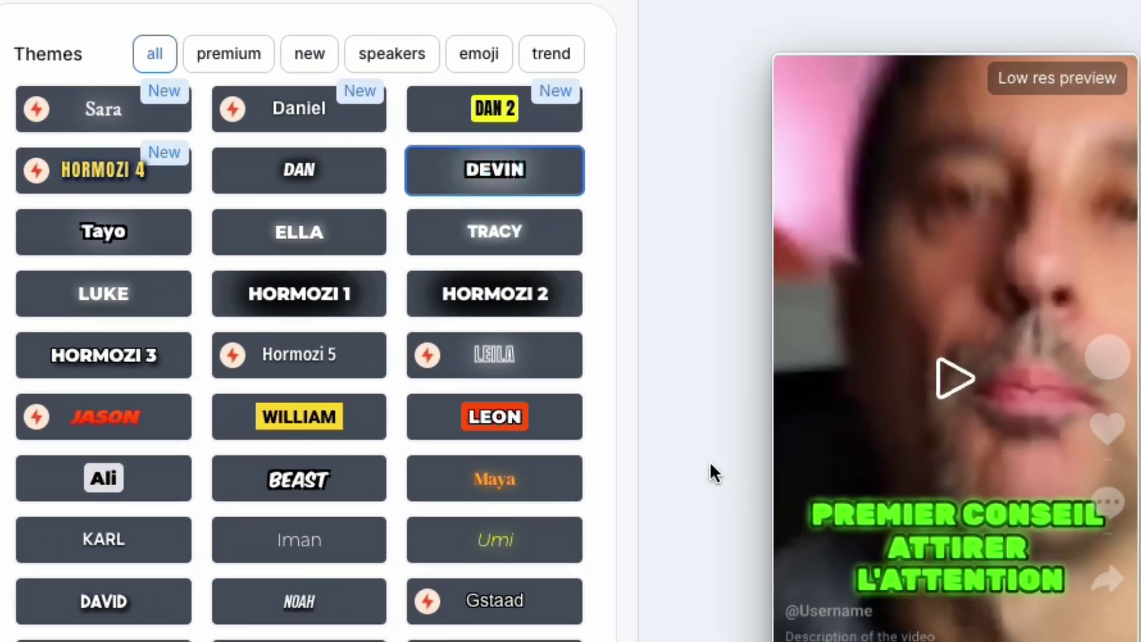
{"action": "left_click", "coordinate": [515, 416]}
{"action": "left_click", "coordinate": [329, 416]}
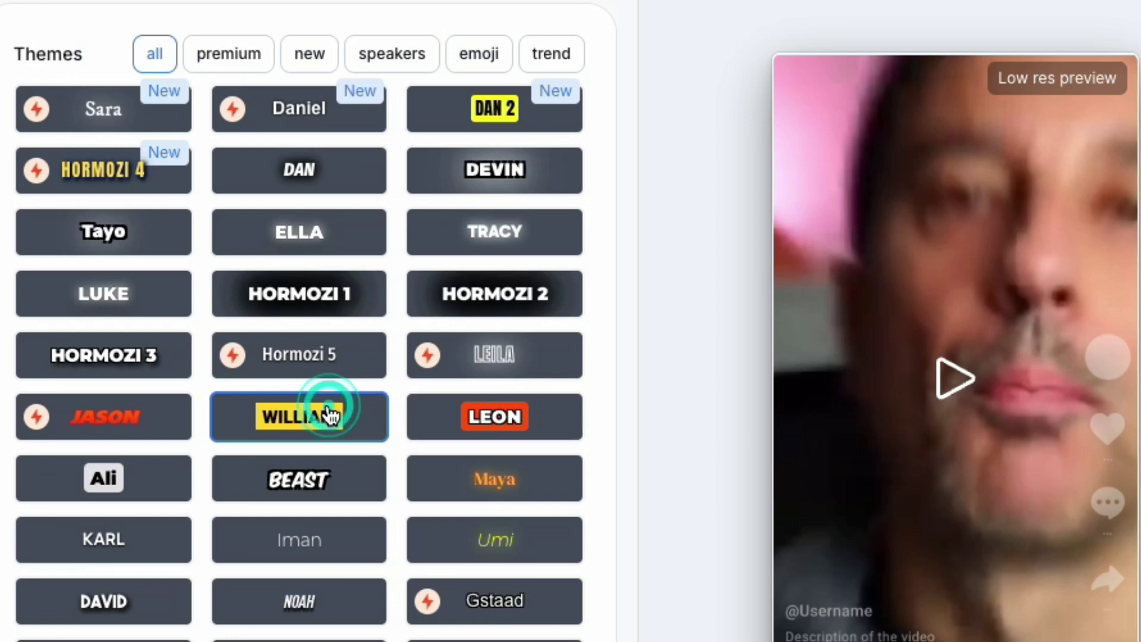
{"action": "left_click", "coordinate": [299, 477]}
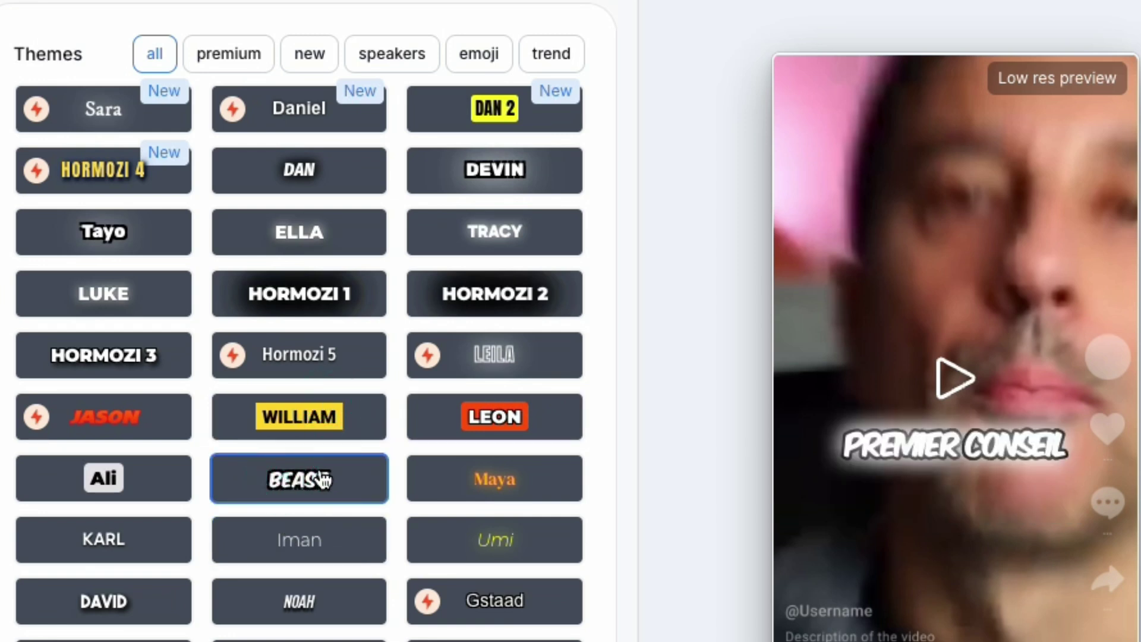
{"action": "left_click", "coordinate": [102, 475]}
{"action": "left_click", "coordinate": [97, 364]}
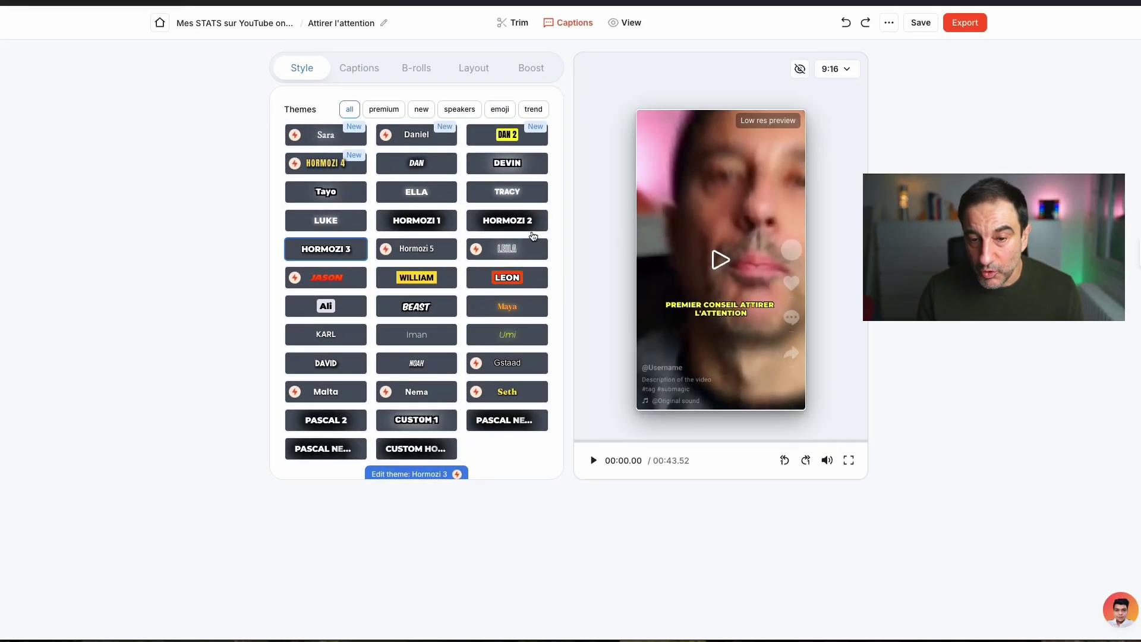
{"action": "left_click", "coordinate": [517, 286]}
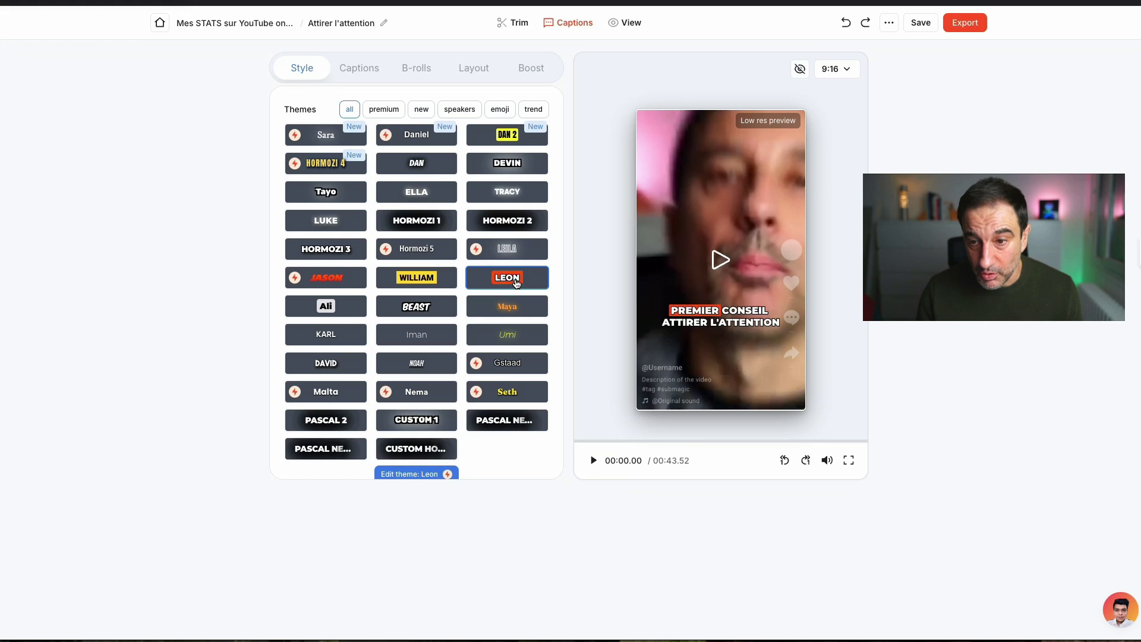
Step: Set the Leon captions' size to 28 px and their vertical position to 58%
{"action": "scroll", "coordinate": [443, 296], "scroll_direction": "down", "scroll_amount": 2}
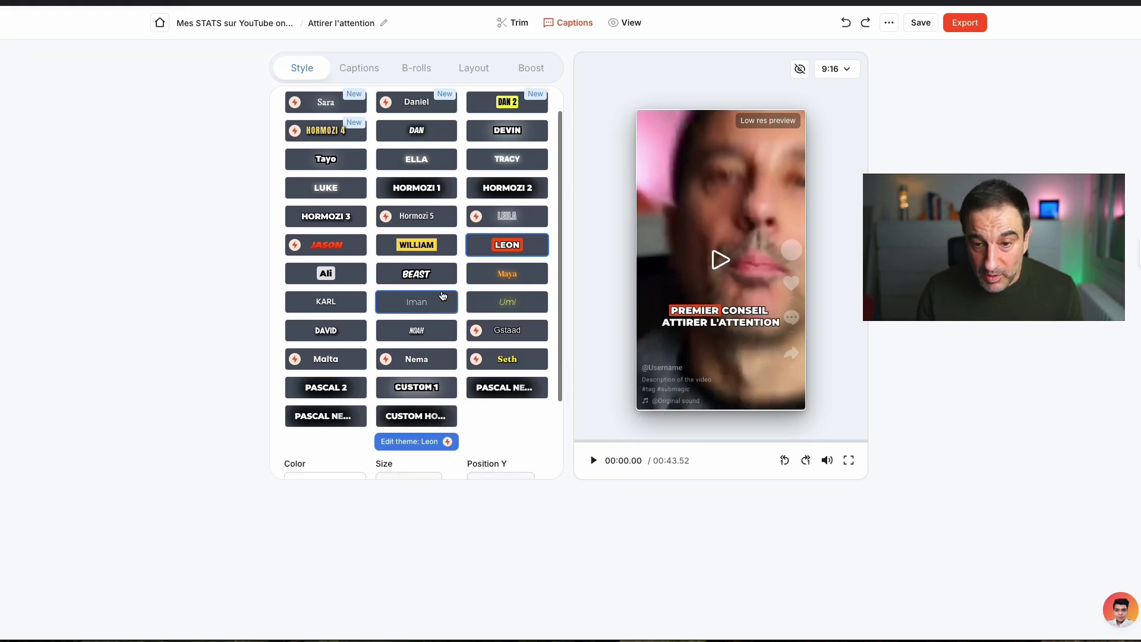
{"action": "scroll", "coordinate": [442, 296], "scroll_direction": "down", "scroll_amount": 1}
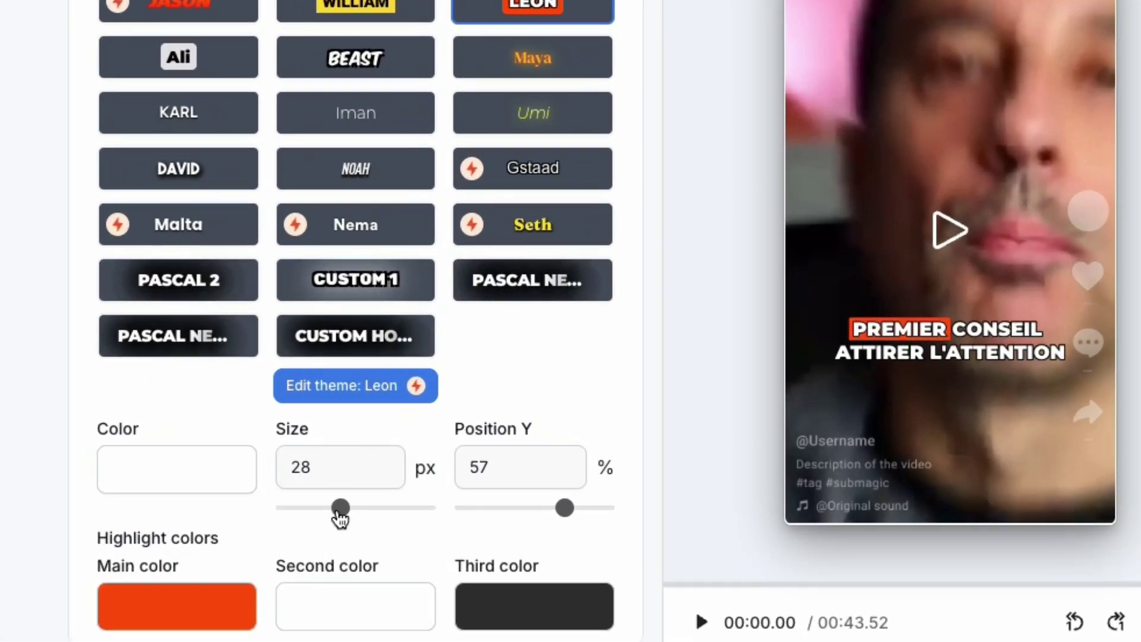
{"action": "mouse_move", "coordinate": [340, 518]}
{"action": "left_mouse_down"}
{"action": "mouse_move", "coordinate": [357, 518]}
{"action": "mouse_move", "coordinate": [343, 519]}
{"action": "left_mouse_up"}
{"action": "mouse_move", "coordinate": [567, 514]}
{"action": "left_mouse_down"}
{"action": "mouse_move", "coordinate": [482, 516]}
{"action": "mouse_move", "coordinate": [568, 523]}
{"action": "left_mouse_up"}
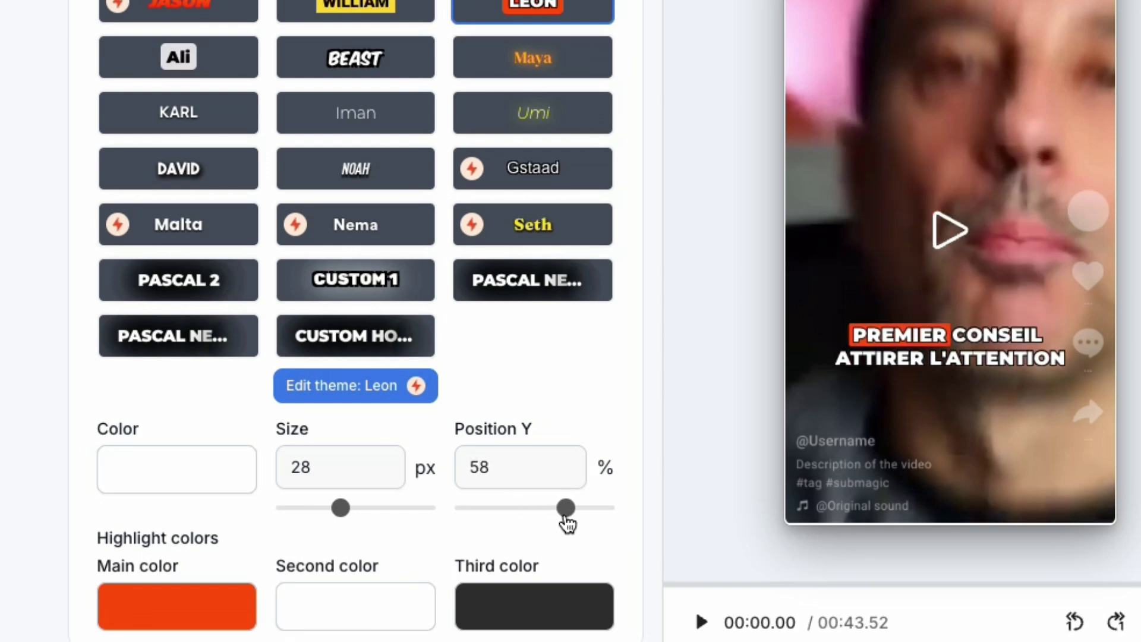
Step: Try bright green 44FF00 as the captions' main highlight color, and set it back to orange FF5700
{"action": "left_click", "coordinate": [205, 601]}
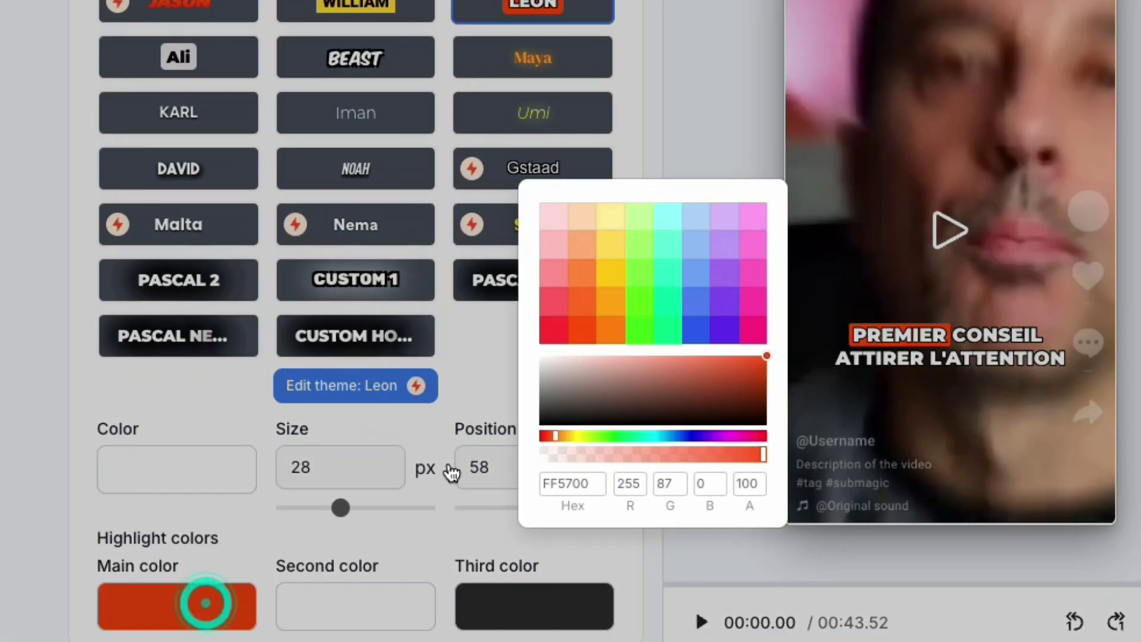
{"action": "left_click", "coordinate": [639, 328]}
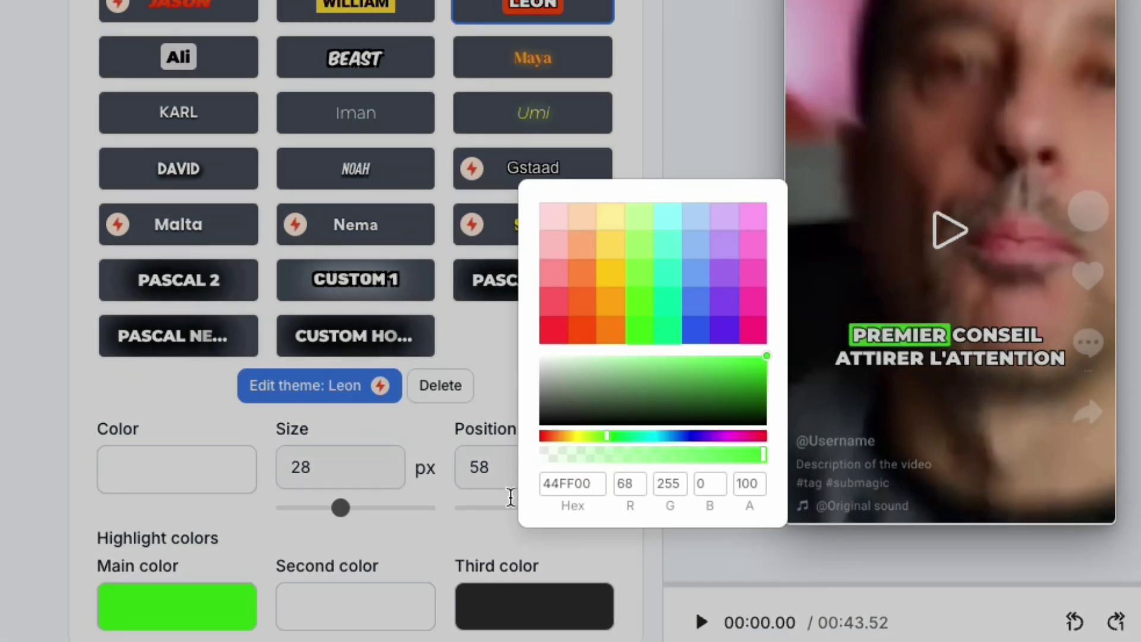
{"action": "left_click", "coordinate": [580, 330]}
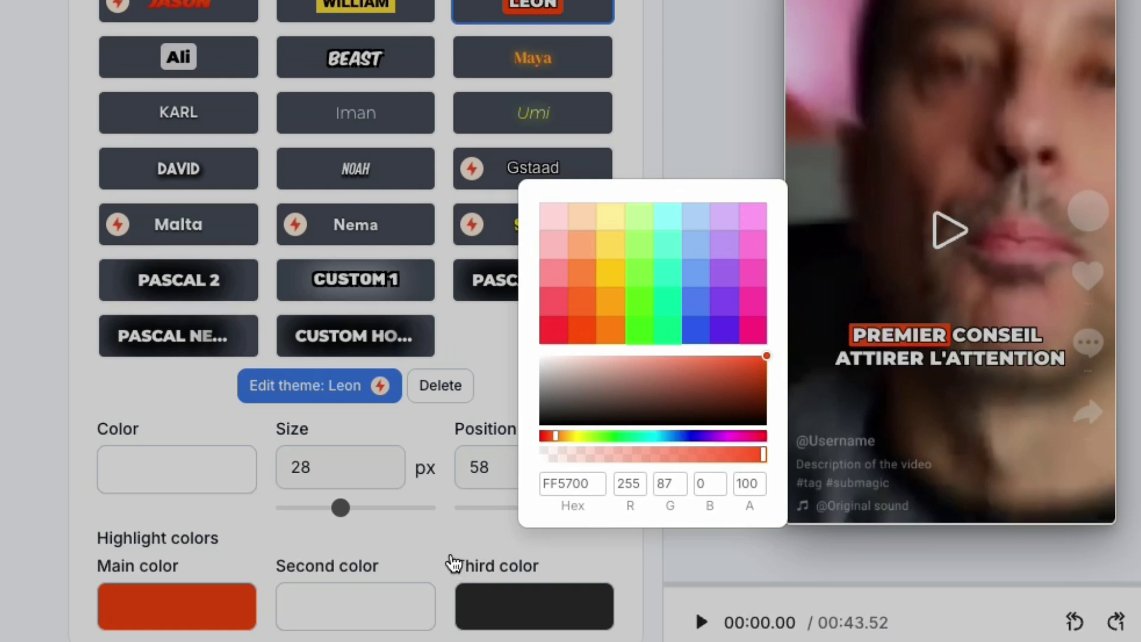
{"action": "left_click", "coordinate": [449, 532]}
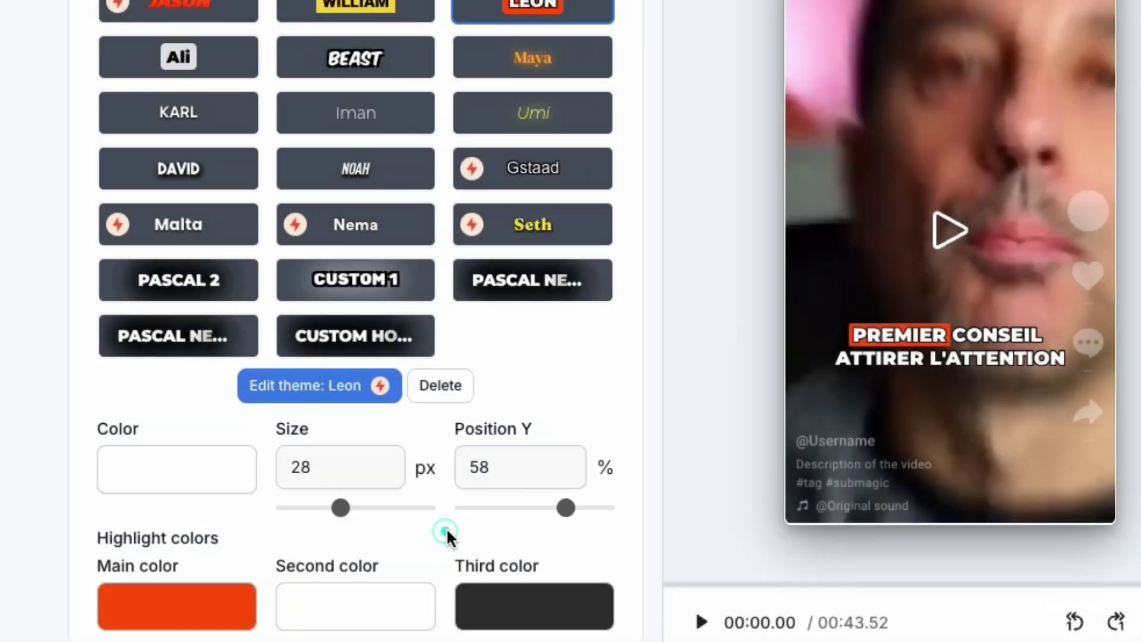
Step: Edit the Leon theme to display 2 words per caption and play the start of the clip
{"action": "left_click", "coordinate": [327, 385]}
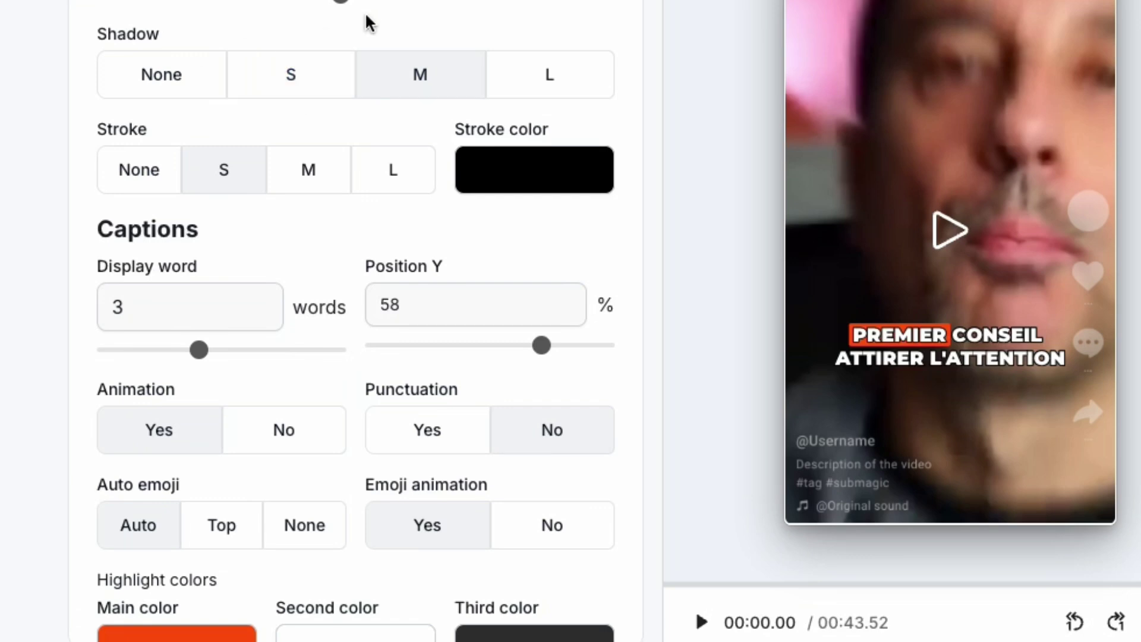
{"action": "double_click", "coordinate": [148, 306]}
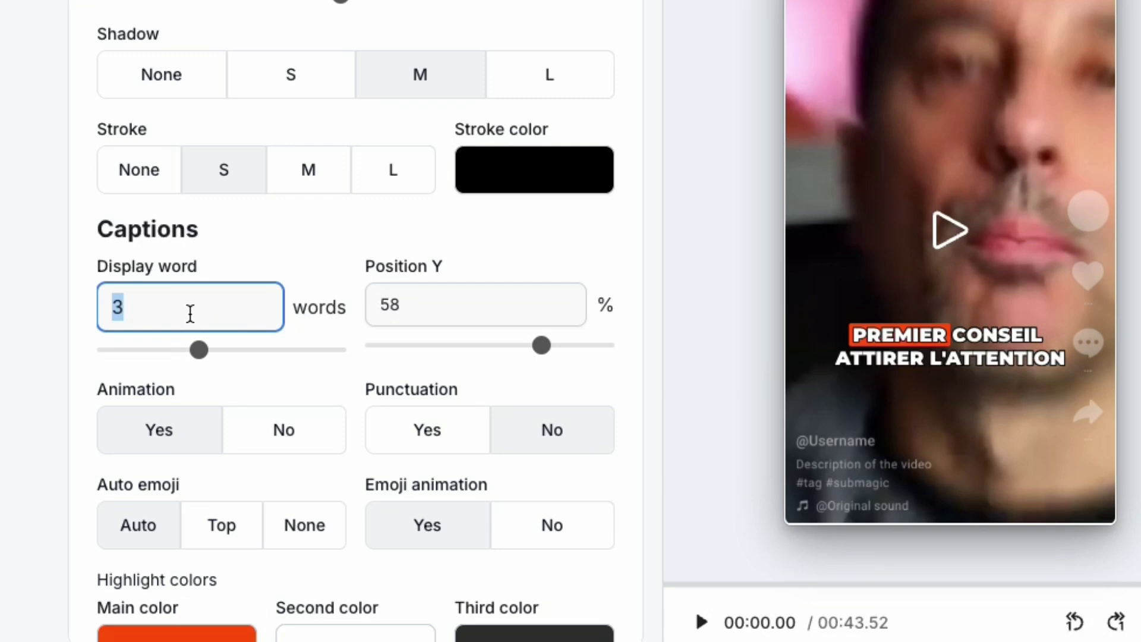
{"action": "type", "text": "2"}
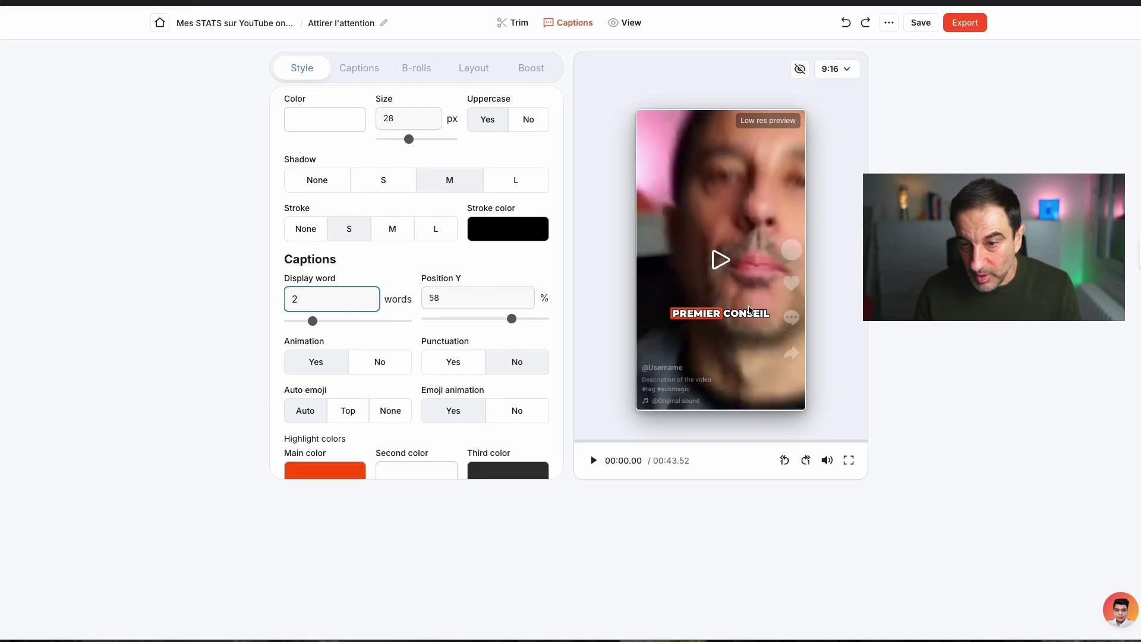
{"action": "left_click", "coordinate": [721, 262]}
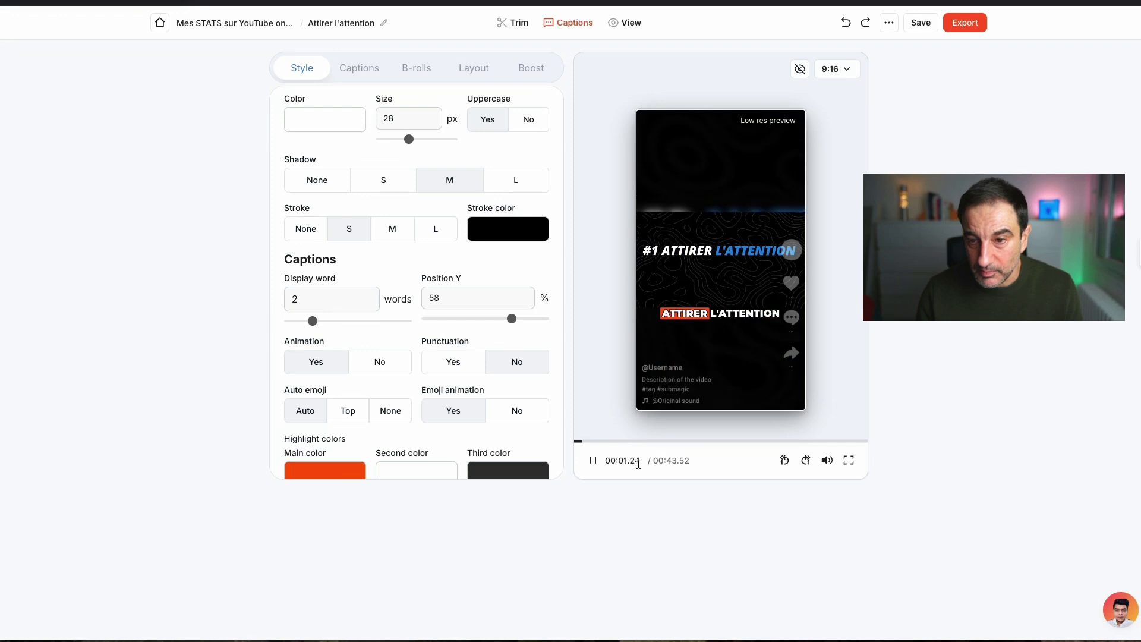
{"action": "left_click", "coordinate": [586, 462]}
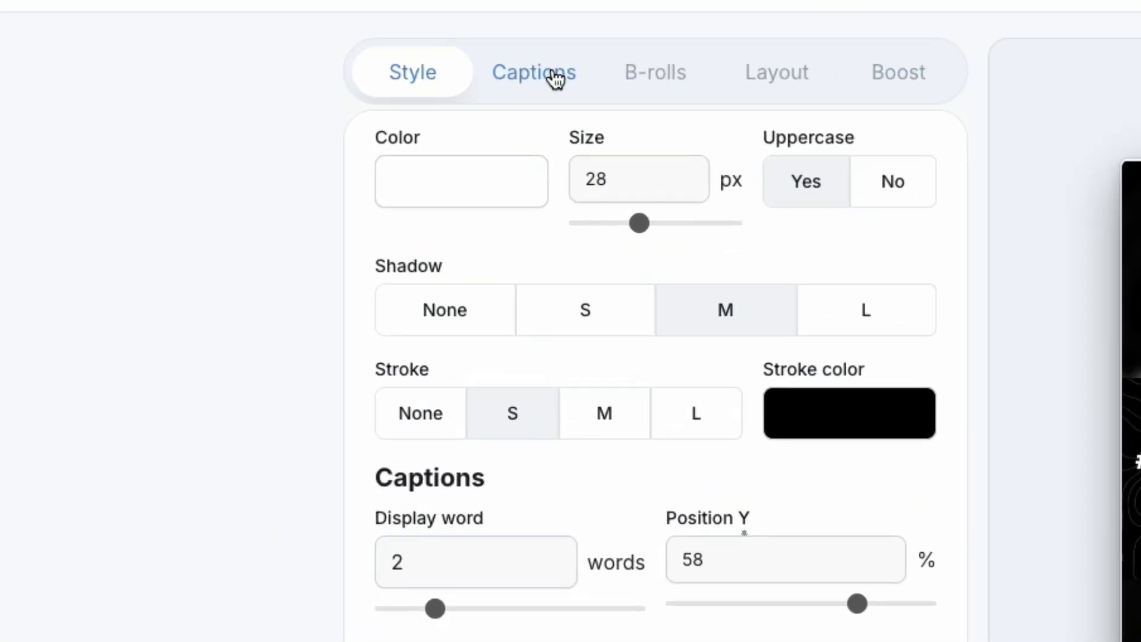
Step: Open the list of caption lines and try editing the word "l'attention" in the second line
{"action": "left_click", "coordinate": [555, 77]}
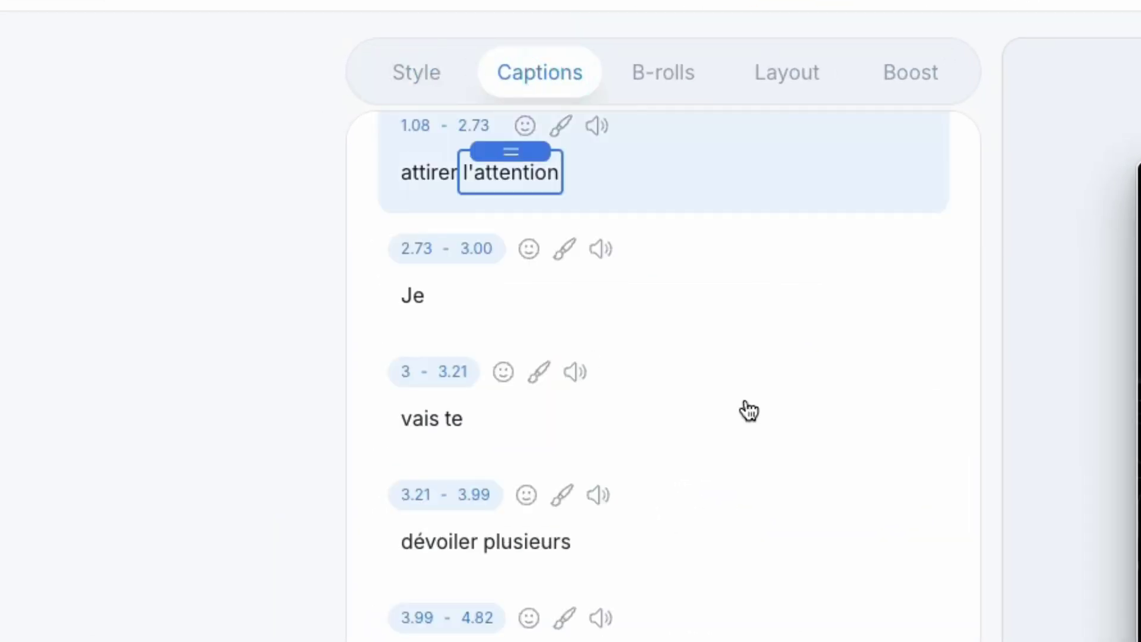
{"action": "scroll", "coordinate": [759, 463], "scroll_direction": "up", "scroll_amount": 5}
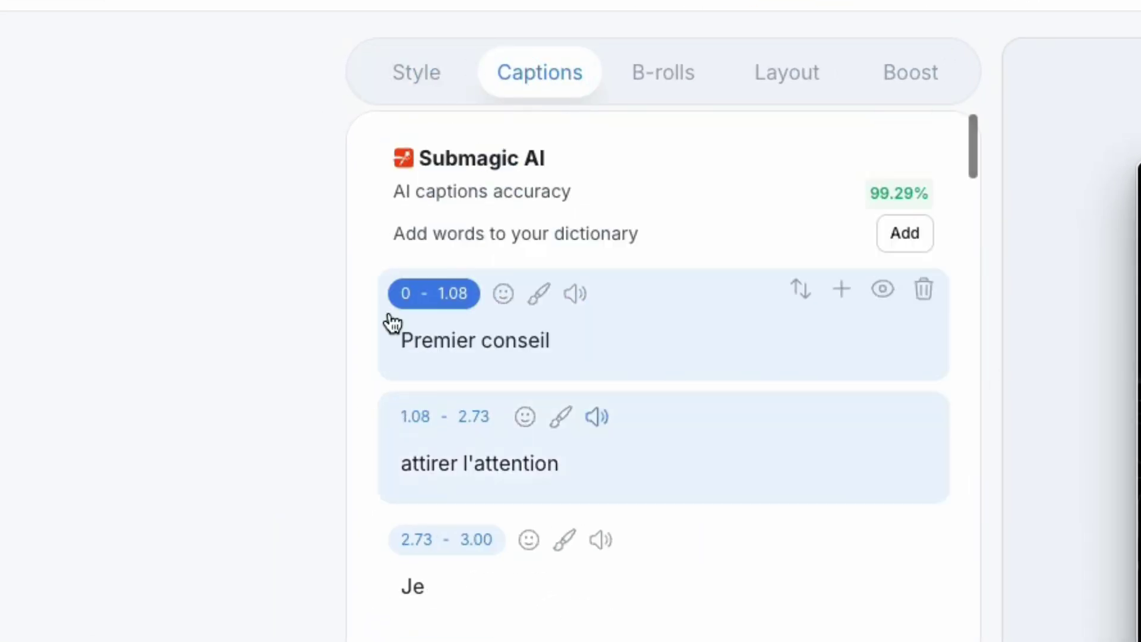
{"action": "scroll", "coordinate": [761, 492], "scroll_direction": "down", "scroll_amount": 3}
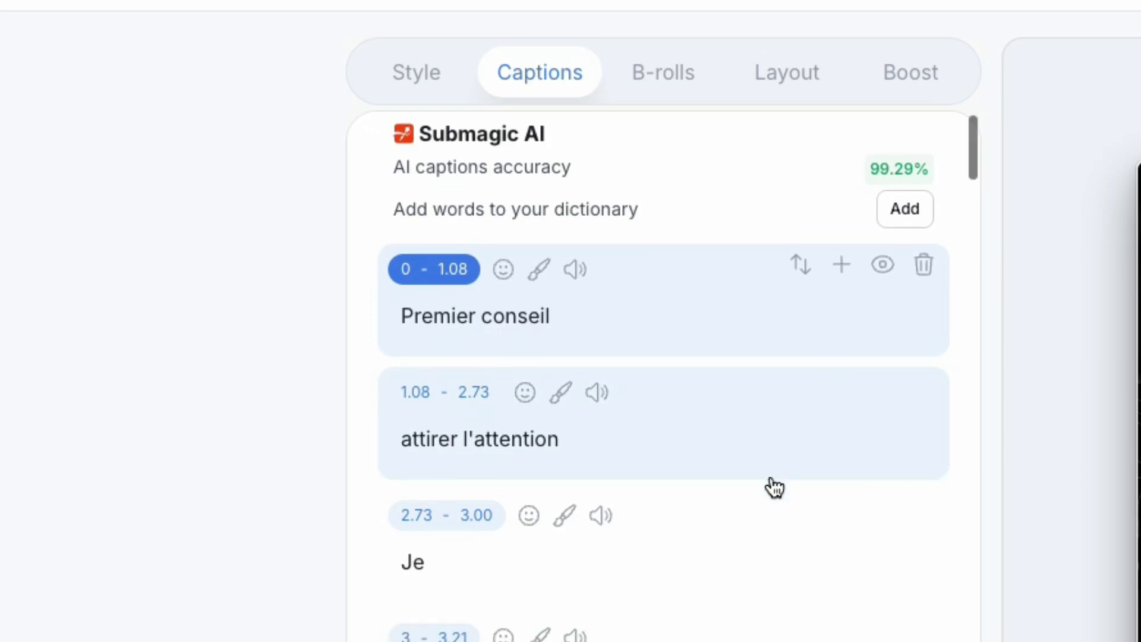
{"action": "left_click", "coordinate": [552, 372]}
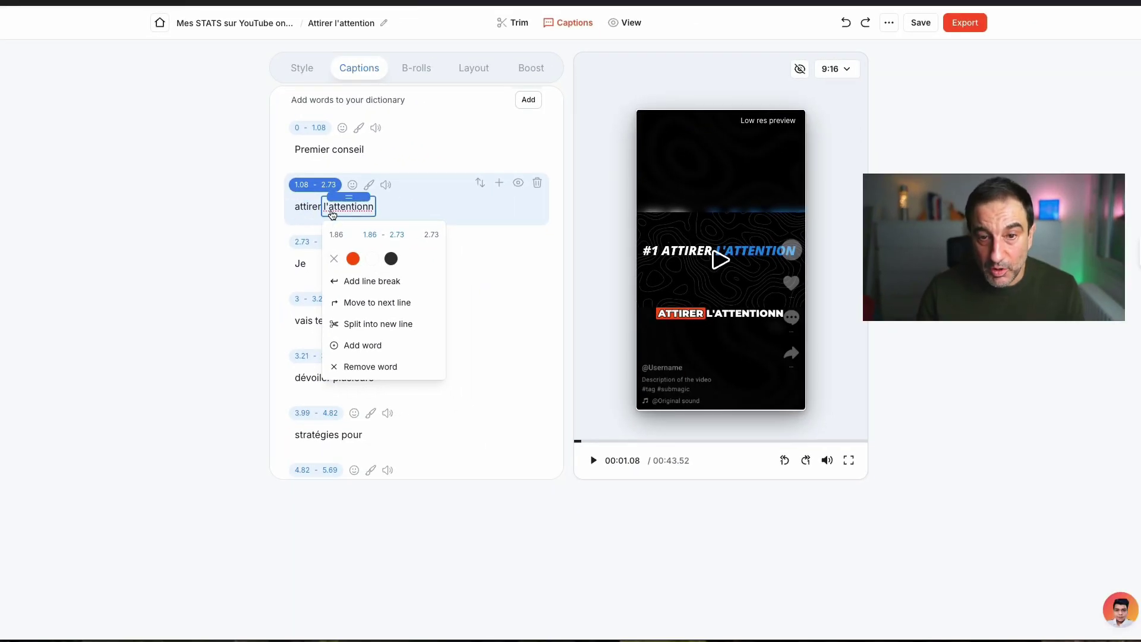
{"action": "key", "text": "BackSpace"}
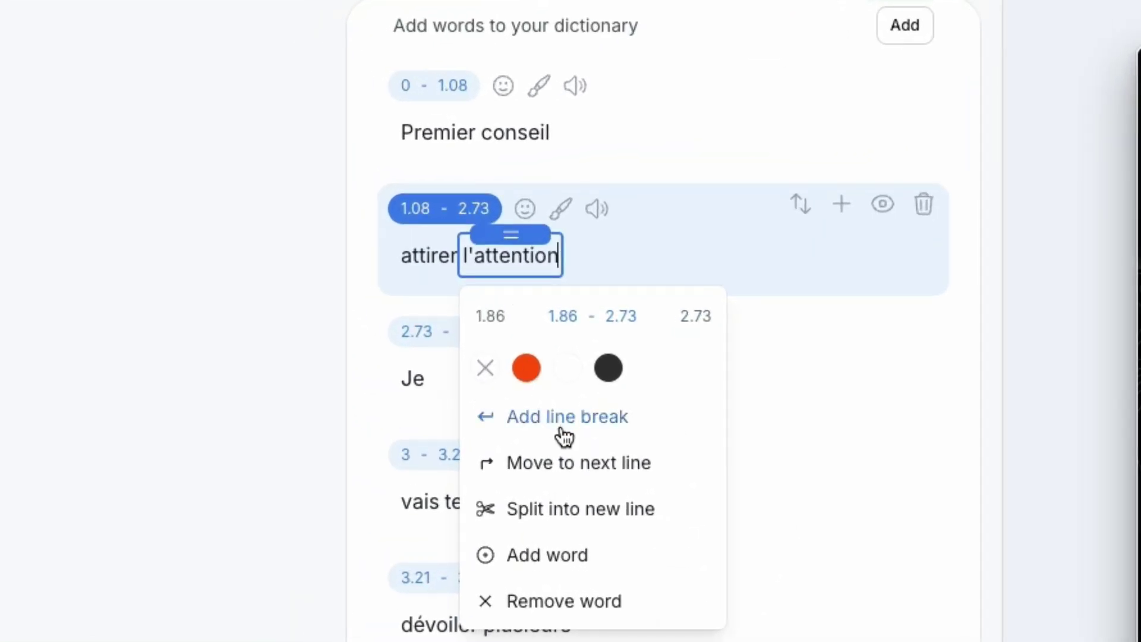
Step: Move the word "l'attention" to the next caption line and play the changed captions
{"action": "scroll", "coordinate": [555, 437], "scroll_direction": "down", "scroll_amount": 1}
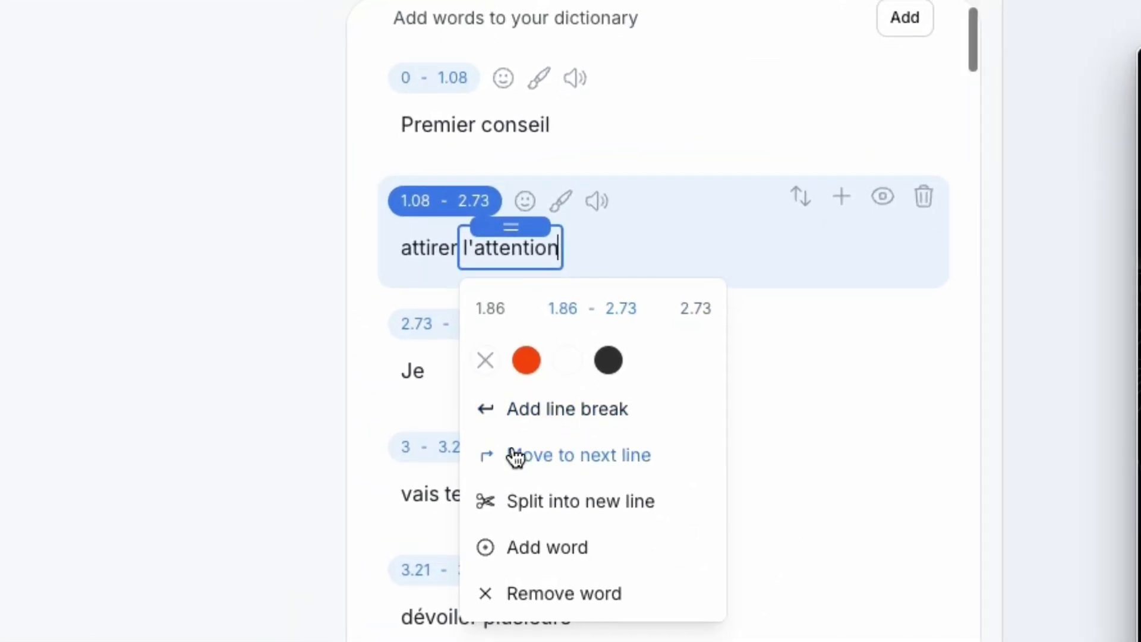
{"action": "left_click", "coordinate": [566, 457]}
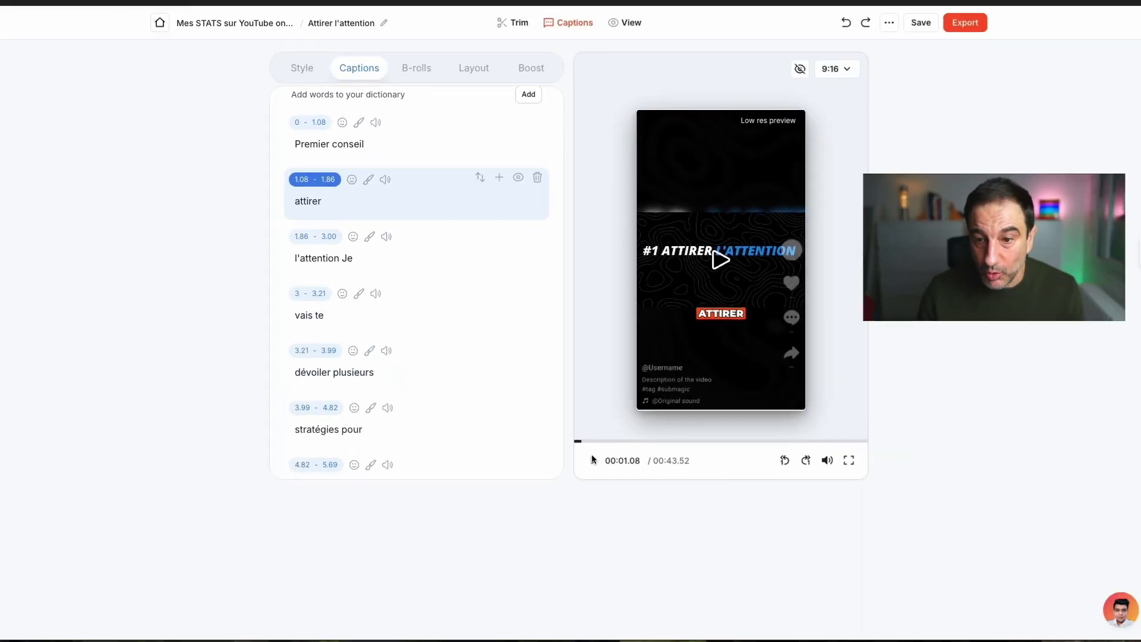
{"action": "left_click", "coordinate": [592, 461]}
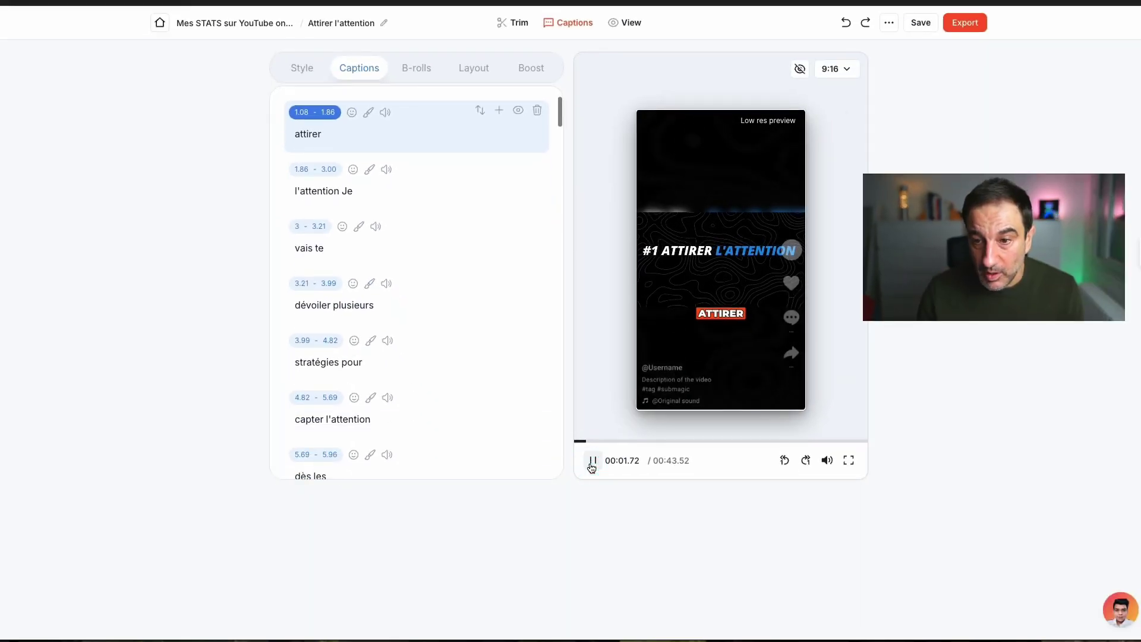
{"action": "left_click", "coordinate": [592, 461]}
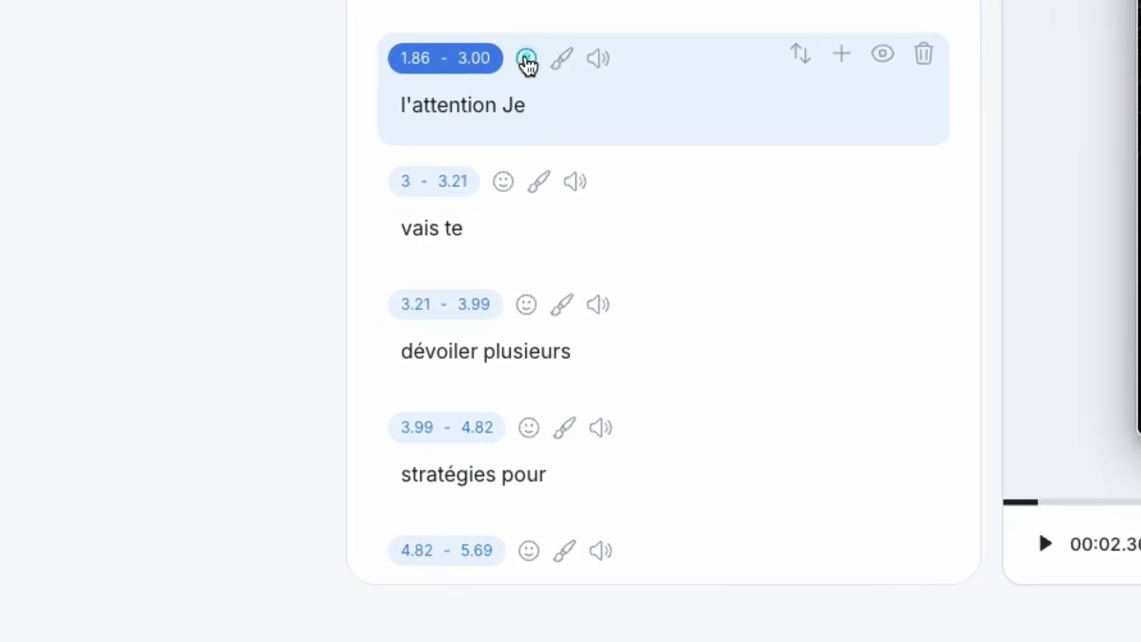
Step: Add a sound effect to the caption line "l'attention Je" and play that part of the clip
{"action": "left_click", "coordinate": [449, 138]}
{"action": "left_click", "coordinate": [702, 20]}
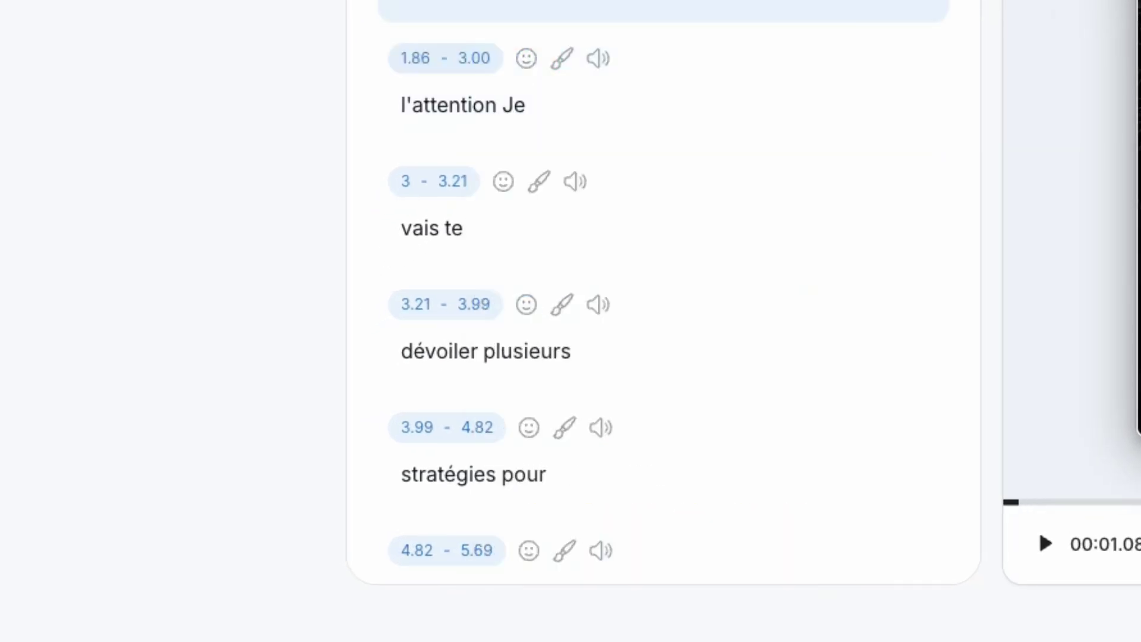
{"action": "left_click", "coordinate": [598, 56]}
{"action": "left_click", "coordinate": [687, 144]}
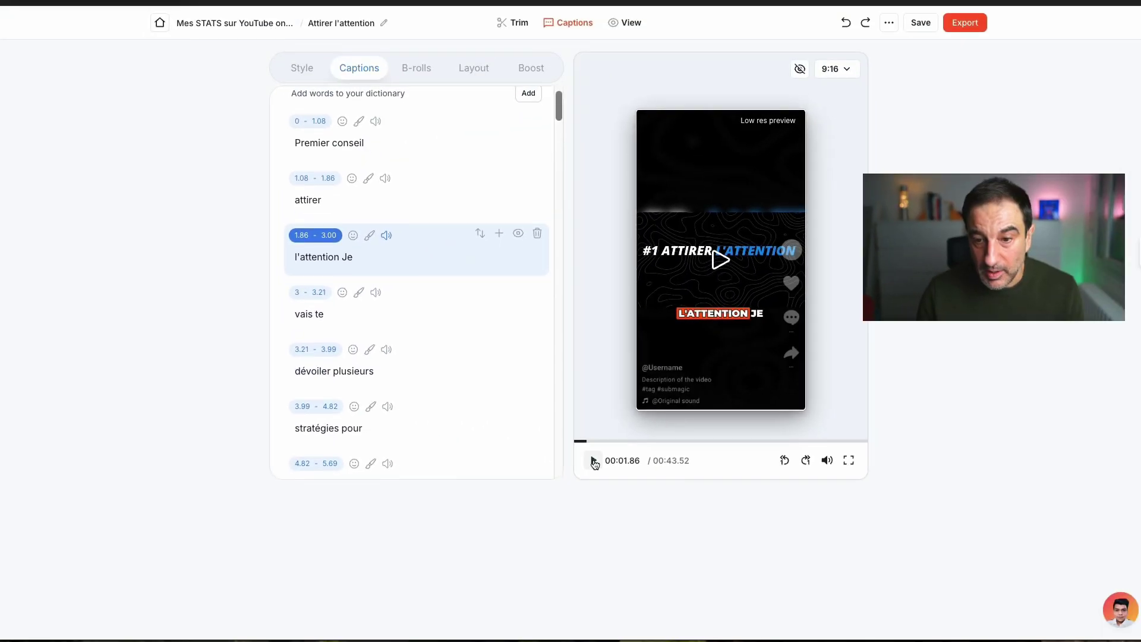
{"action": "left_click", "coordinate": [1044, 543]}
{"action": "left_click", "coordinate": [593, 462]}
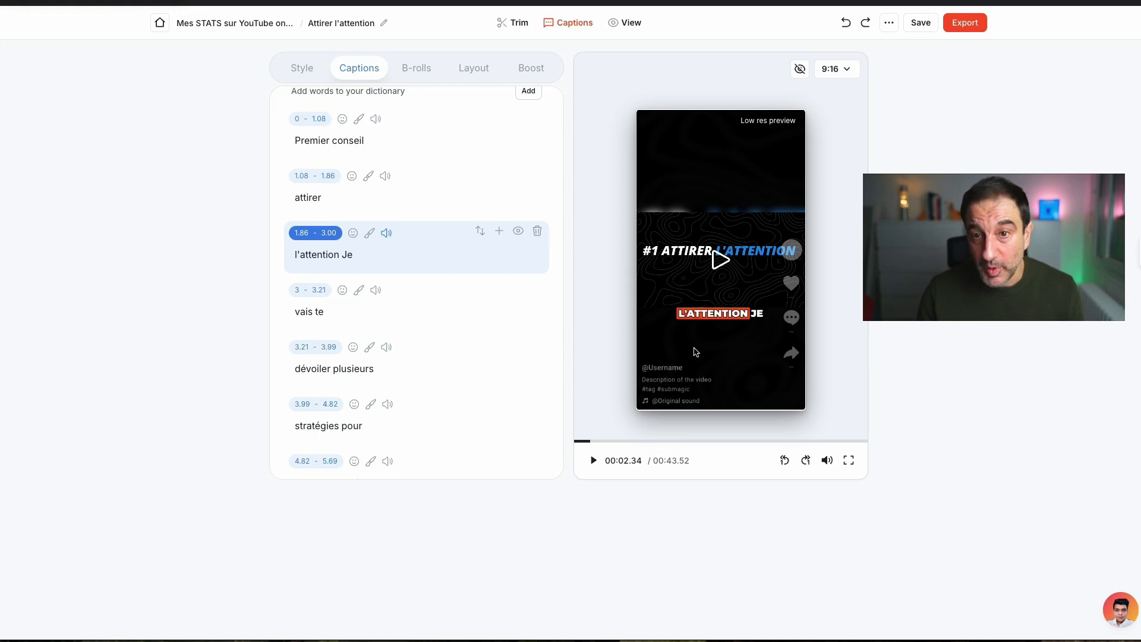
Step: Look through the following caption lines to check their wording, around "te conseille"
{"action": "scroll", "coordinate": [434, 327], "scroll_direction": "down", "scroll_amount": 11}
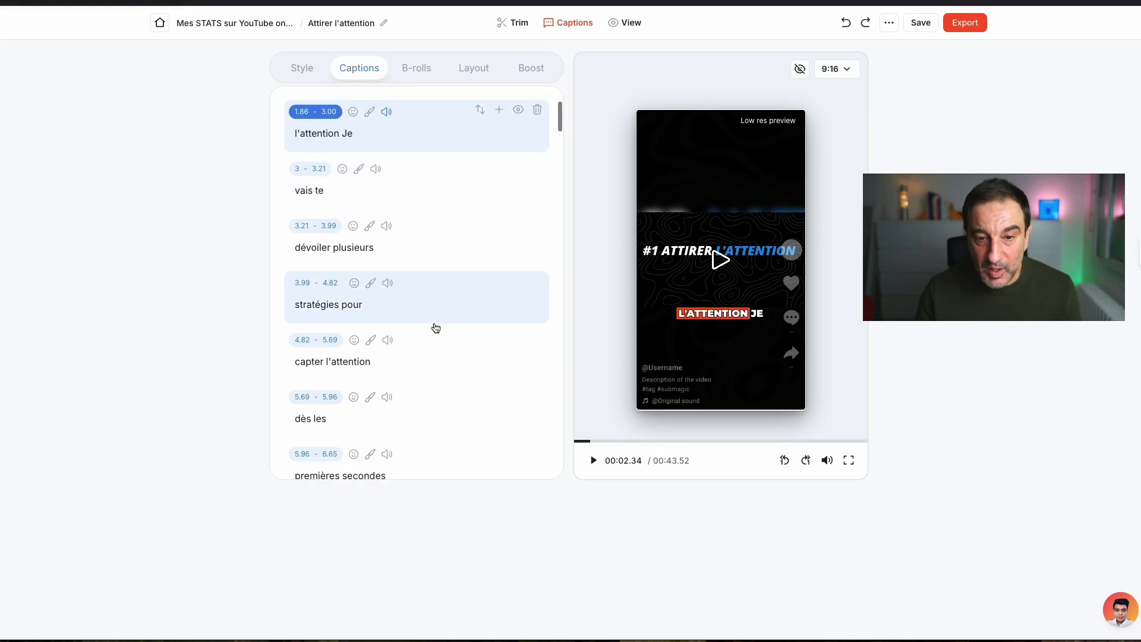
{"action": "scroll", "coordinate": [435, 328], "scroll_direction": "down", "scroll_amount": 5}
{"action": "scroll", "coordinate": [435, 328], "scroll_direction": "up", "scroll_amount": 7}
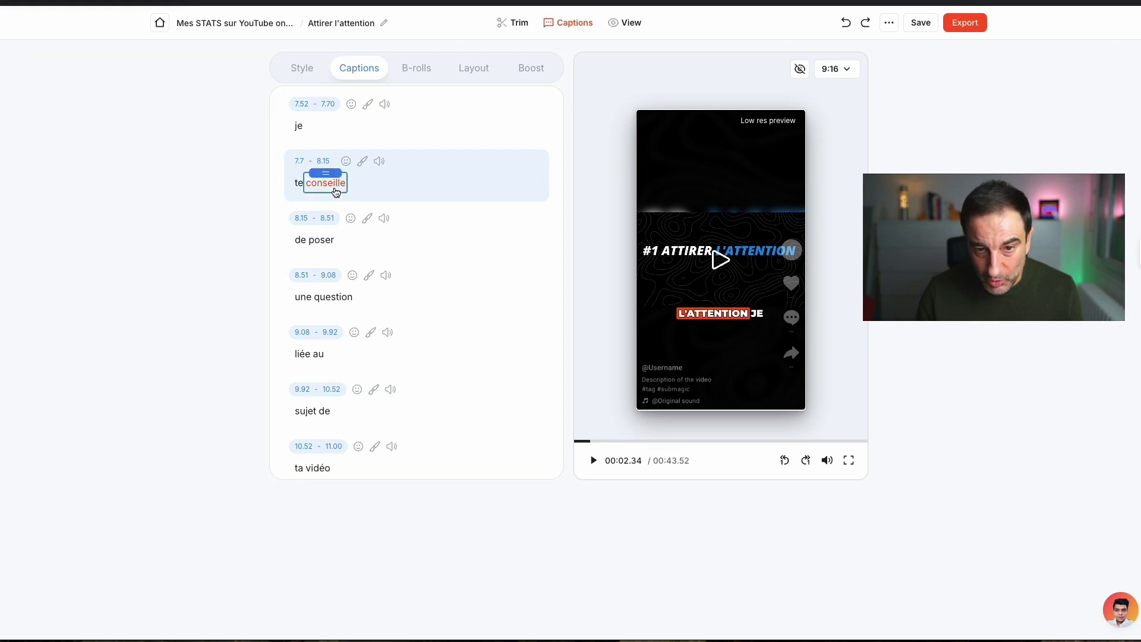
Step: Change "Comment" to lowercase "comment" in the caption line "par Comment"
{"action": "scroll", "coordinate": [442, 271], "scroll_direction": "down", "scroll_amount": 6}
{"action": "scroll", "coordinate": [443, 275], "scroll_direction": "down", "scroll_amount": 8}
{"action": "scroll", "coordinate": [443, 275], "scroll_direction": "down", "scroll_amount": 8}
{"action": "scroll", "coordinate": [466, 275], "scroll_direction": "down", "scroll_amount": 3}
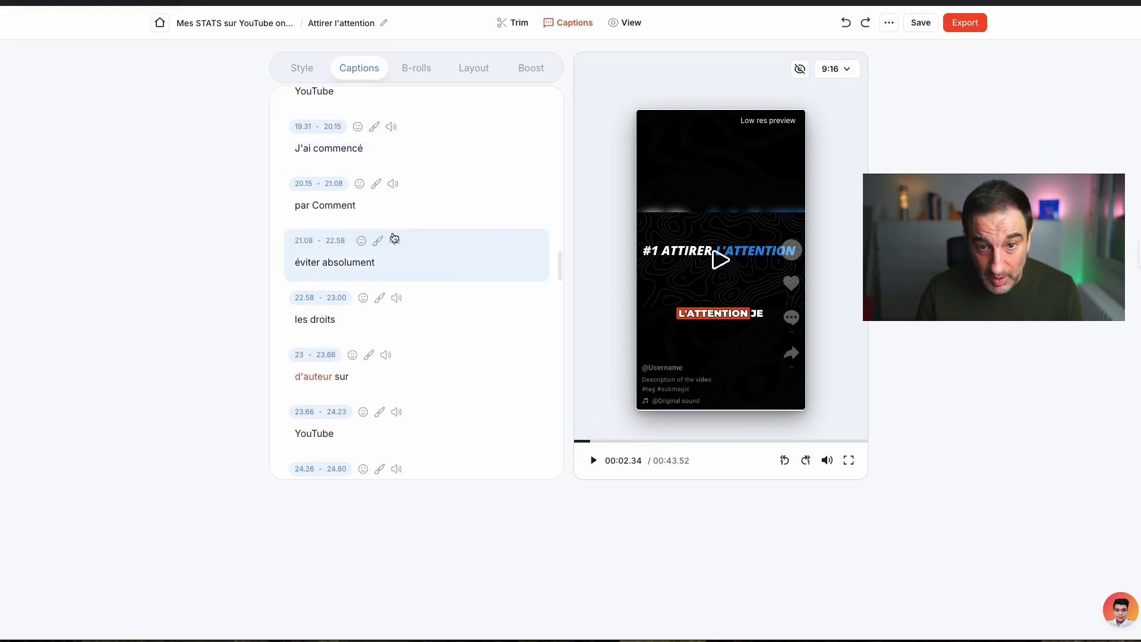
{"action": "left_click", "coordinate": [319, 214]}
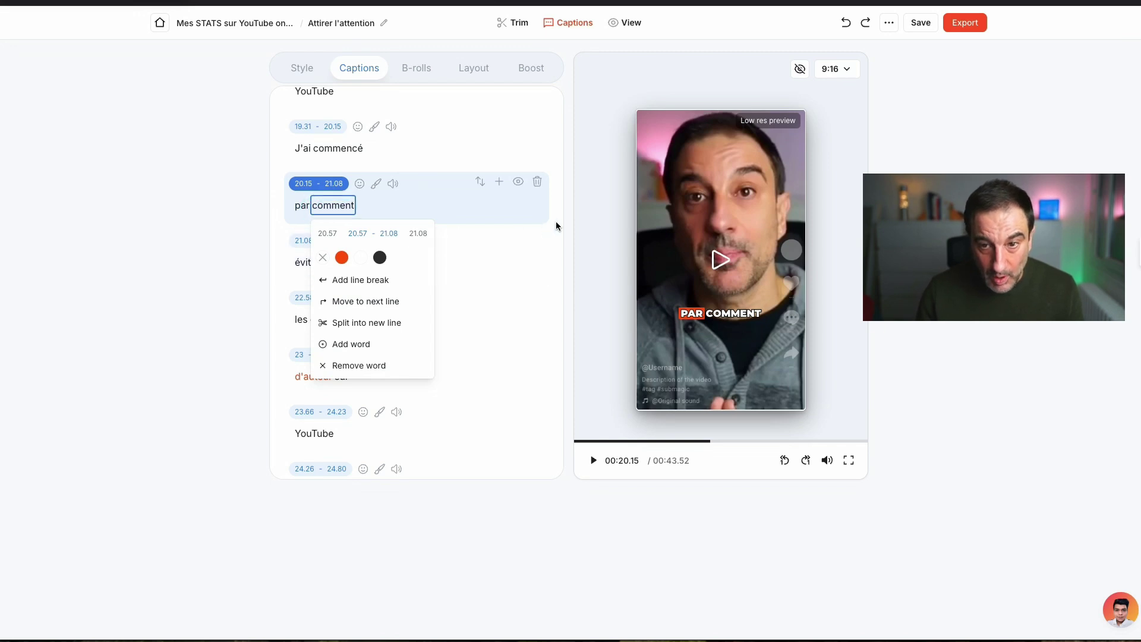
{"action": "left_click", "coordinate": [494, 269]}
{"action": "scroll", "coordinate": [496, 271], "scroll_direction": "down", "scroll_amount": 1}
{"action": "scroll", "coordinate": [496, 271], "scroll_direction": "up", "scroll_amount": 1}
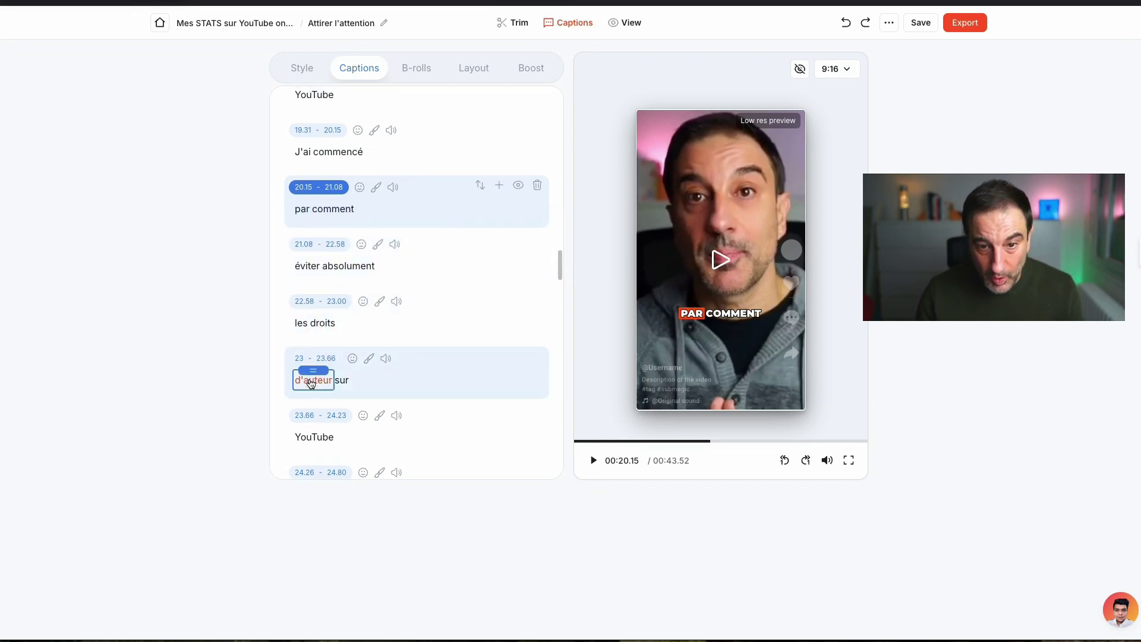
Step: Delete the redundant caption lines "blah blah" starting at 26.18 and "blah" starting at 26.39
{"action": "scroll", "coordinate": [404, 376], "scroll_direction": "down", "scroll_amount": 10}
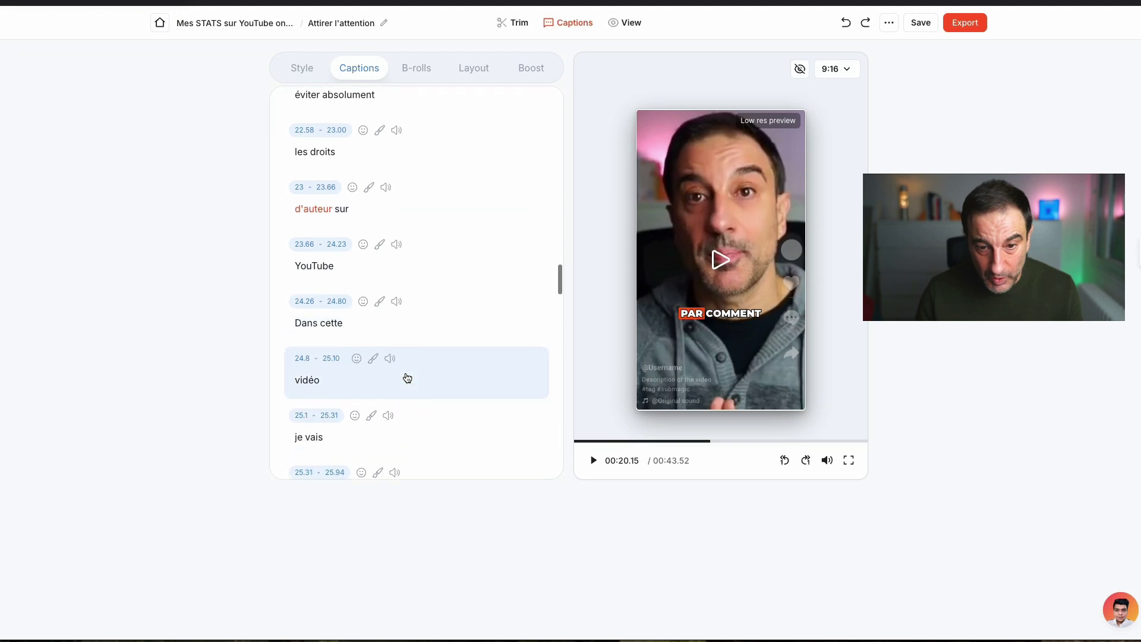
{"action": "scroll", "coordinate": [463, 374], "scroll_direction": "up", "scroll_amount": 1}
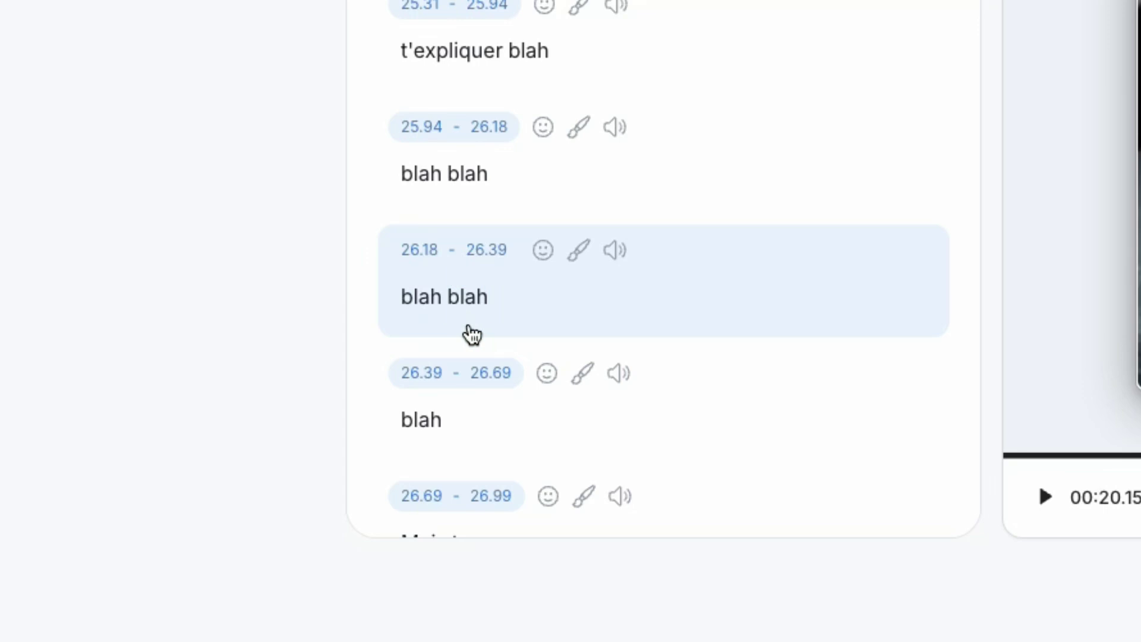
{"action": "scroll", "coordinate": [469, 331], "scroll_direction": "down", "scroll_amount": 2}
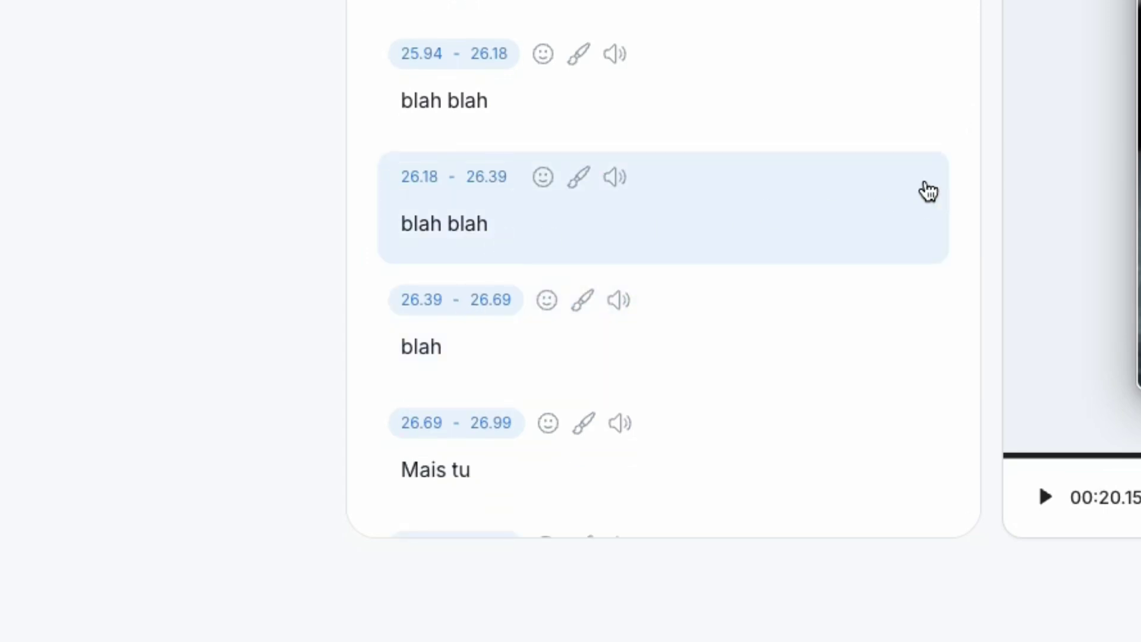
{"action": "left_click", "coordinate": [600, 236]}
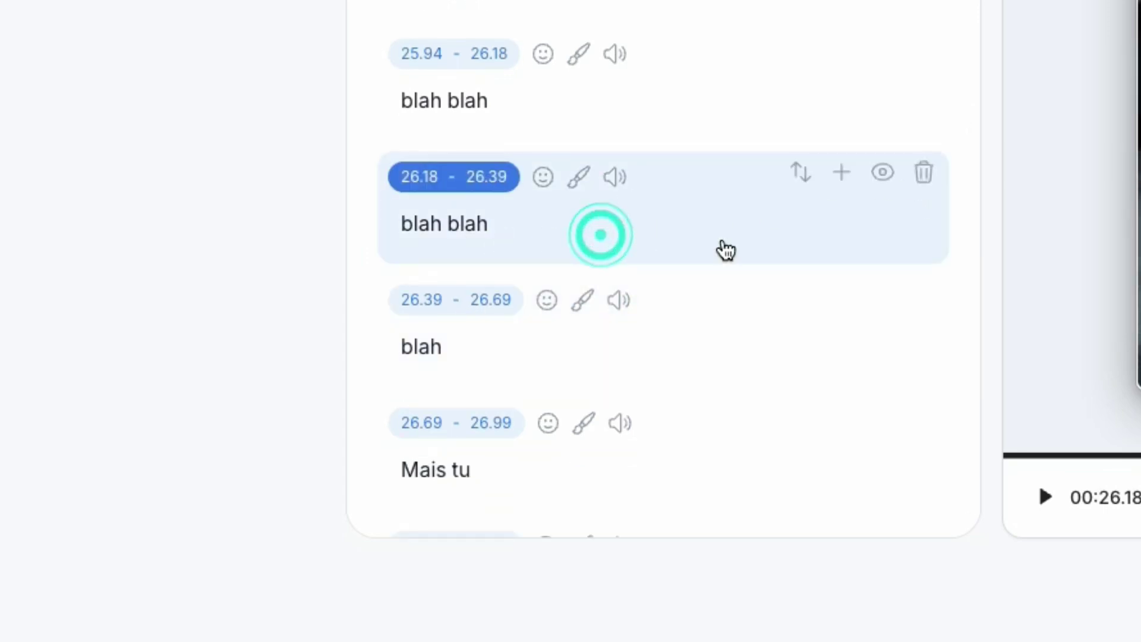
{"action": "left_click", "coordinate": [924, 173]}
{"action": "left_click", "coordinate": [701, 351]}
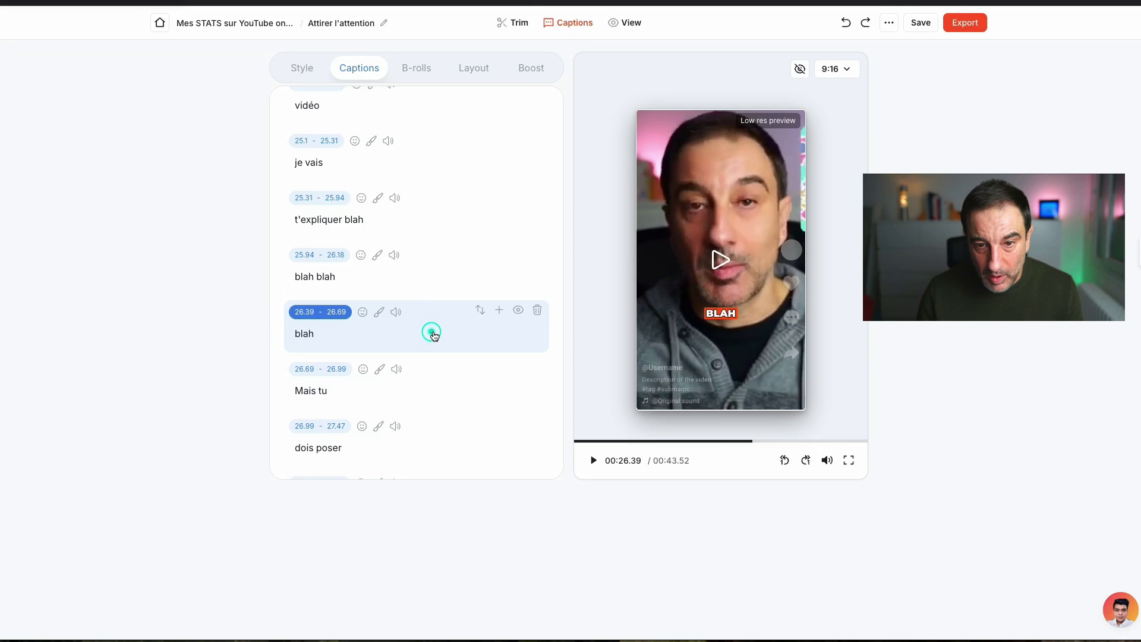
{"action": "left_click", "coordinate": [538, 311]}
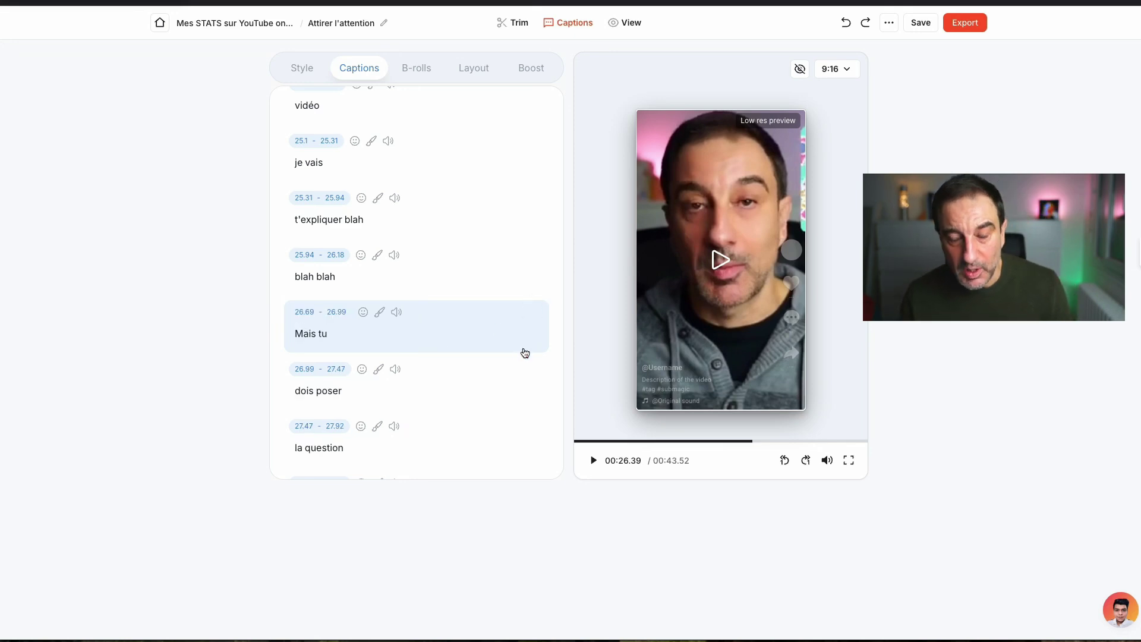
Step: Show the B-roll segments of the clip and play its first seconds from the beginning
{"action": "scroll", "coordinate": [526, 353], "scroll_direction": "up", "scroll_amount": 20}
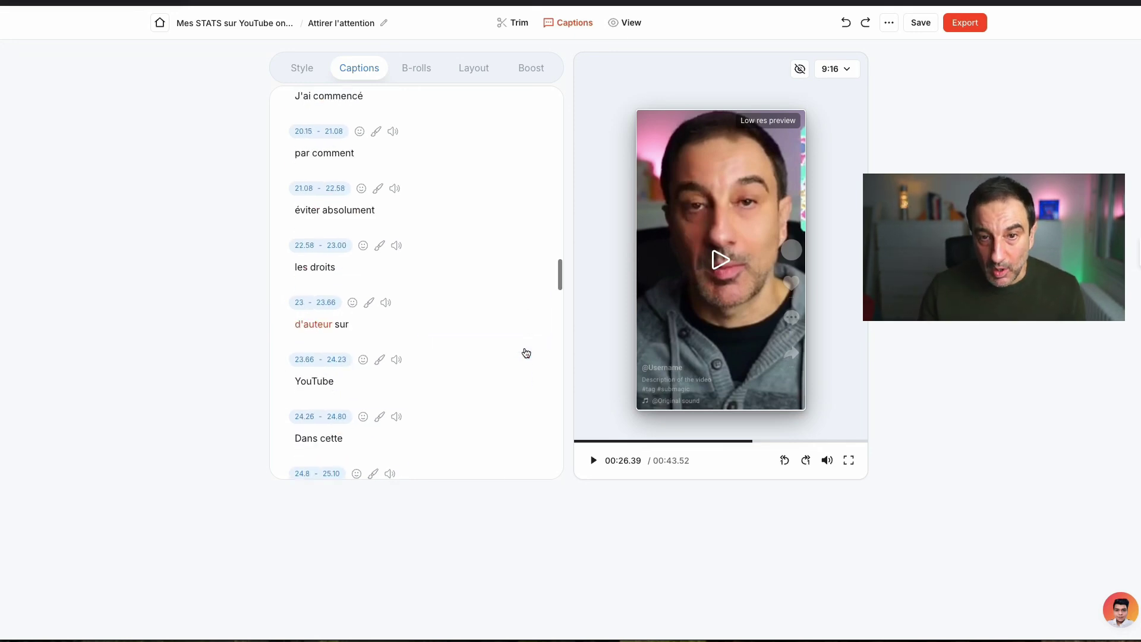
{"action": "scroll", "coordinate": [526, 352], "scroll_direction": "up", "scroll_amount": 5}
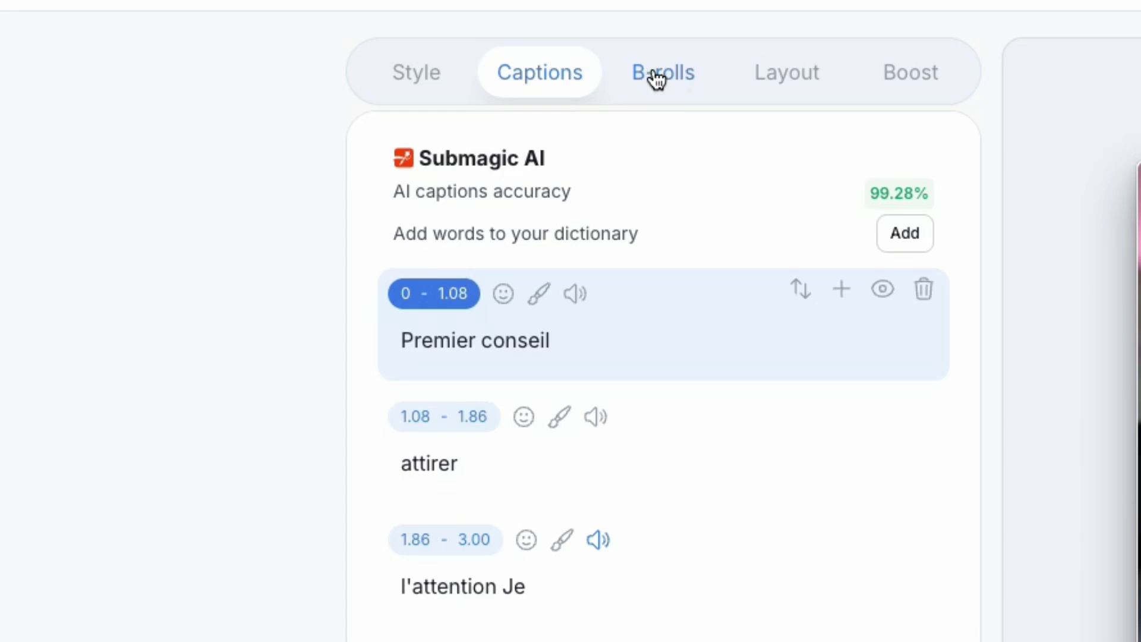
{"action": "left_click", "coordinate": [656, 77]}
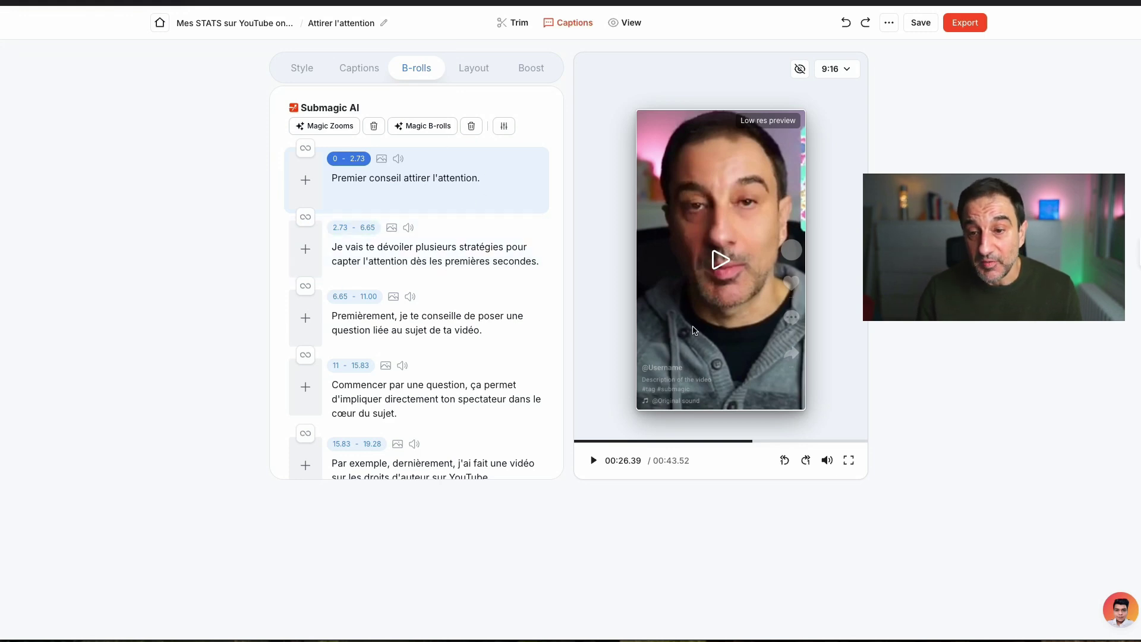
{"action": "left_click_drag", "start_coordinate": [597, 445], "coordinate": [579, 446]}
{"action": "left_click", "coordinate": [594, 461]}
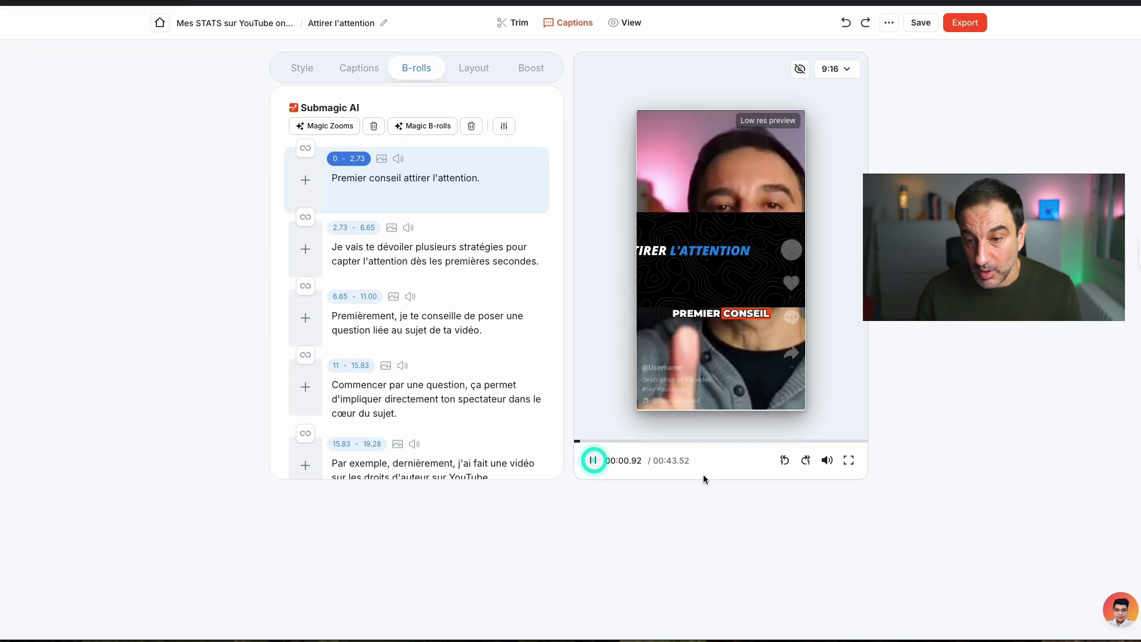
{"action": "left_click", "coordinate": [593, 461]}
{"action": "left_click", "coordinate": [593, 461]}
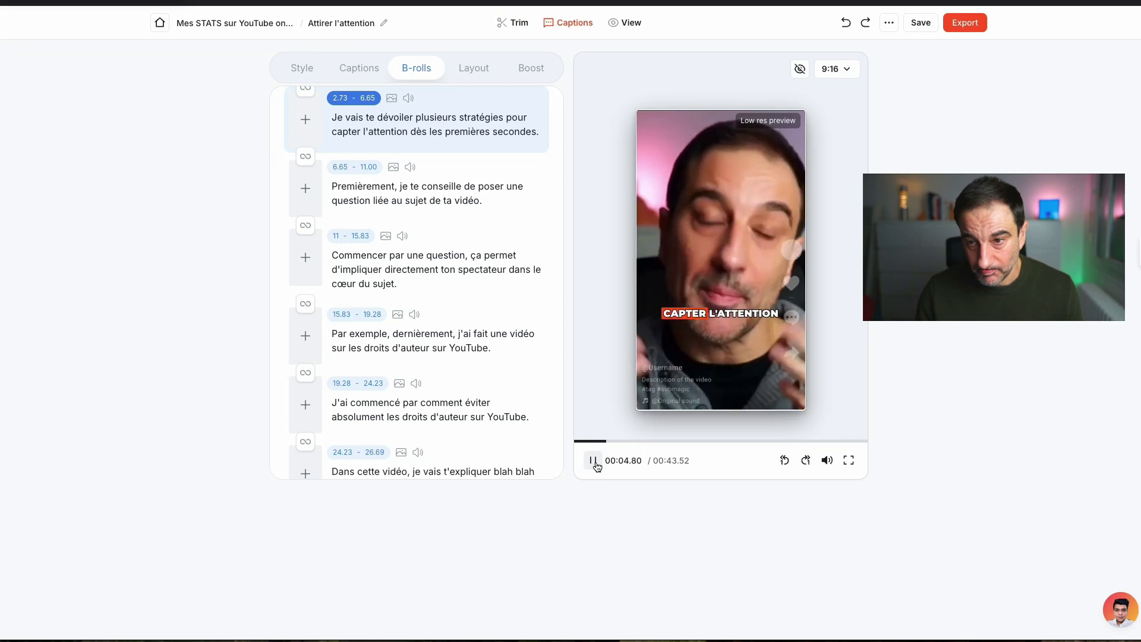
{"action": "left_click", "coordinate": [593, 461]}
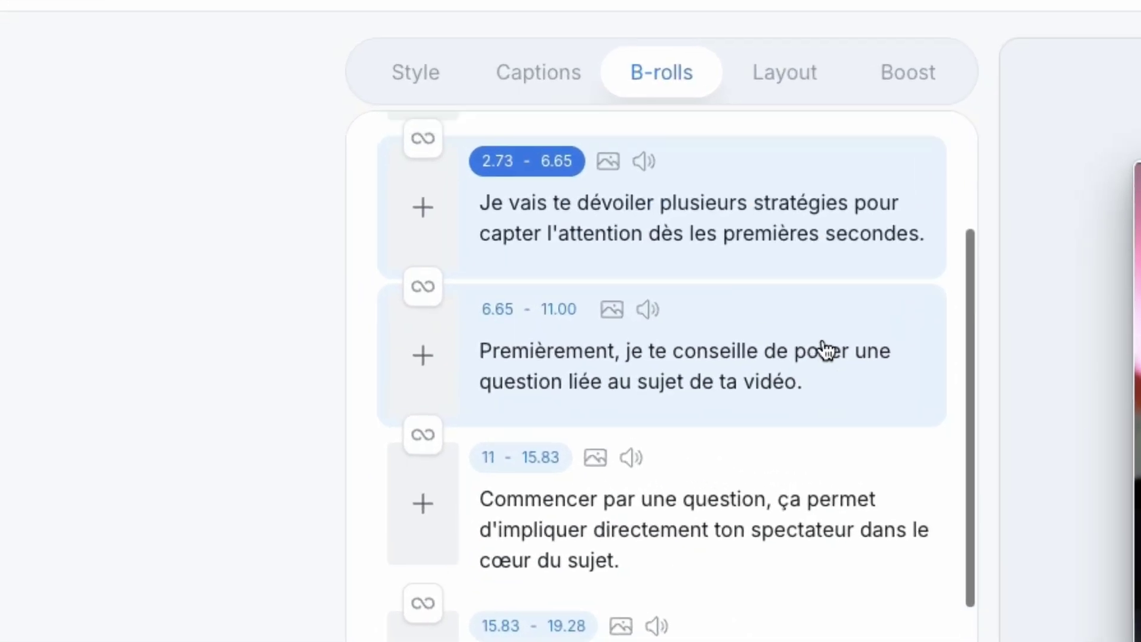
Step: Generate B-rolls for the whole clip automatically with Magic B-rolls
{"action": "scroll", "coordinate": [489, 196], "scroll_direction": "up", "scroll_amount": 3}
{"action": "scroll", "coordinate": [829, 347], "scroll_direction": "up", "scroll_amount": 2}
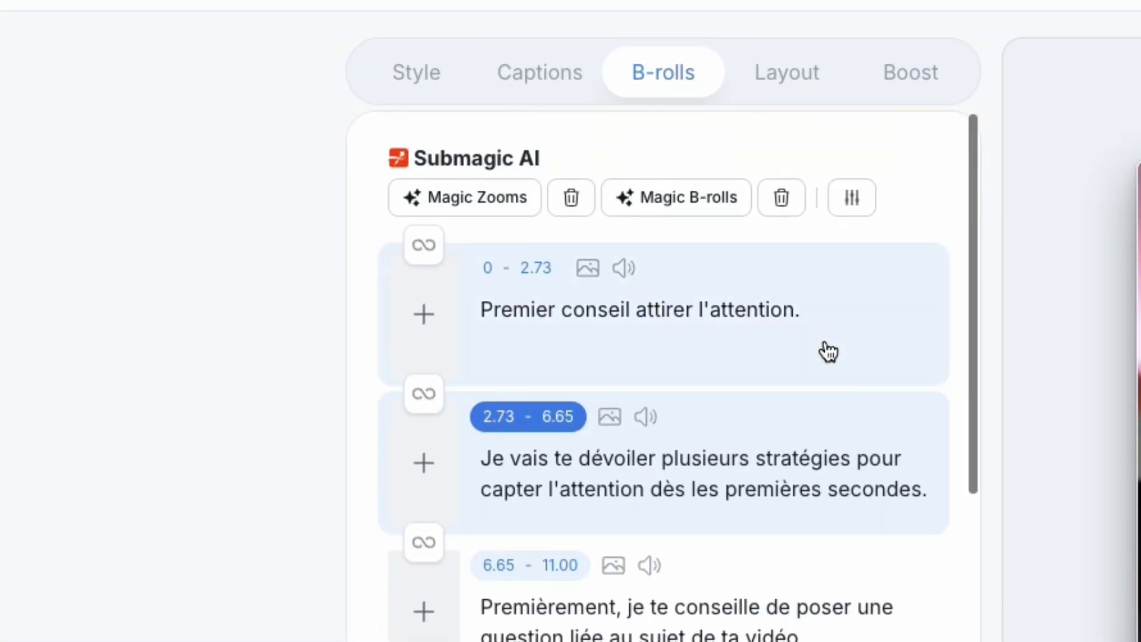
{"action": "left_click", "coordinate": [687, 213]}
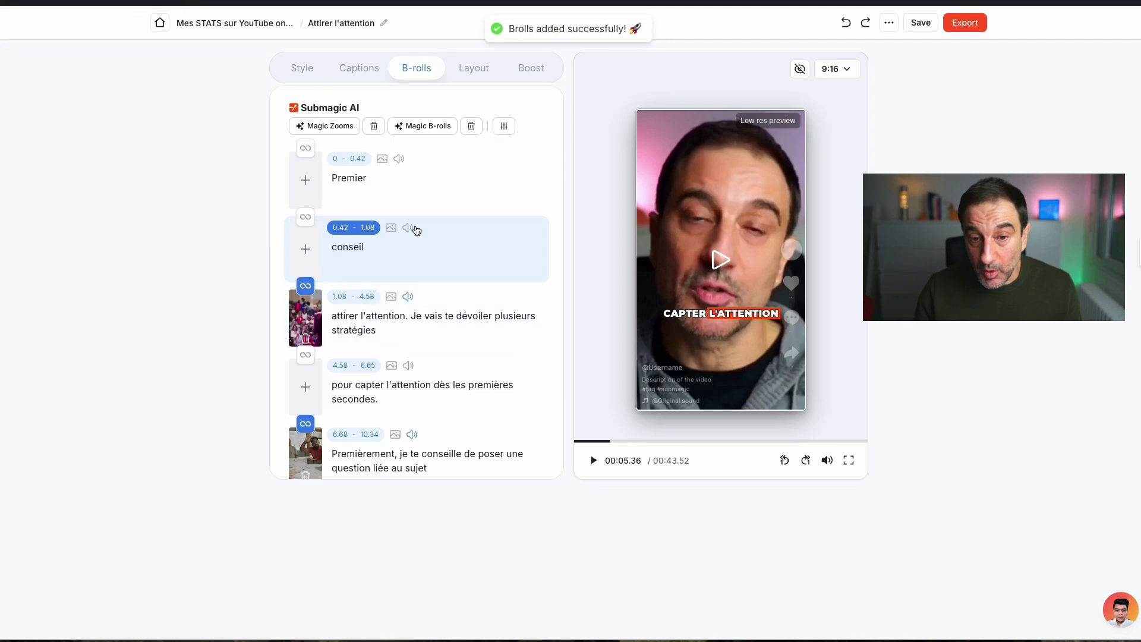
Step: Remove the generated B-rolls from the segments starting at 1.08, 6.68, 10.34 and 15.86
{"action": "scroll", "coordinate": [449, 340], "scroll_direction": "down", "scroll_amount": 1}
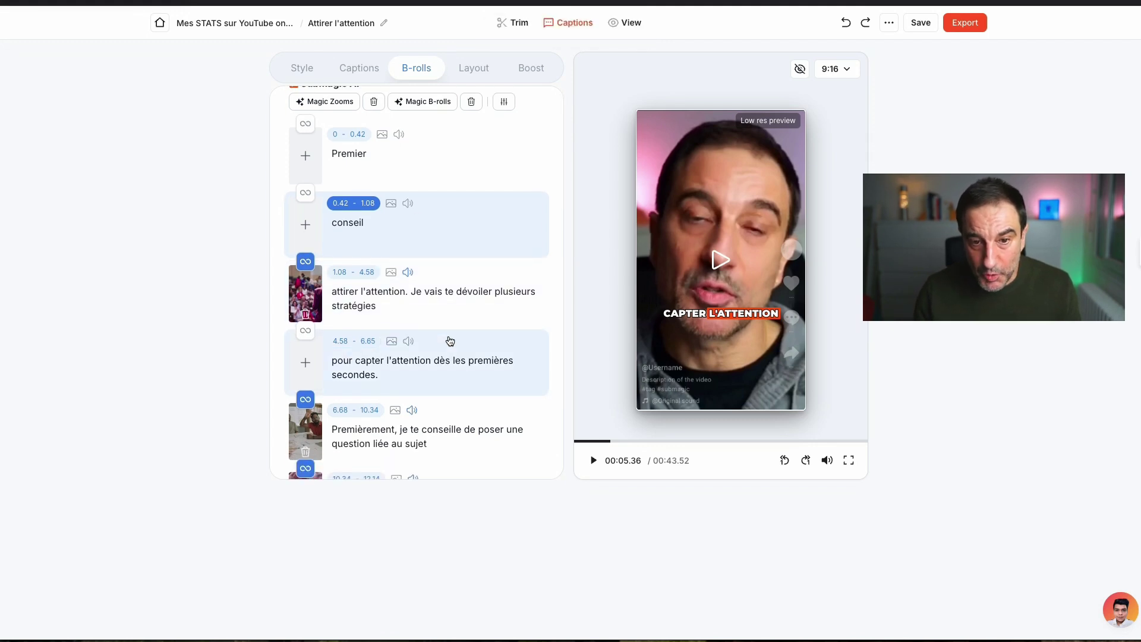
{"action": "left_click", "coordinate": [305, 316]}
{"action": "scroll", "coordinate": [356, 297], "scroll_direction": "down", "scroll_amount": 3}
{"action": "left_click", "coordinate": [304, 360]}
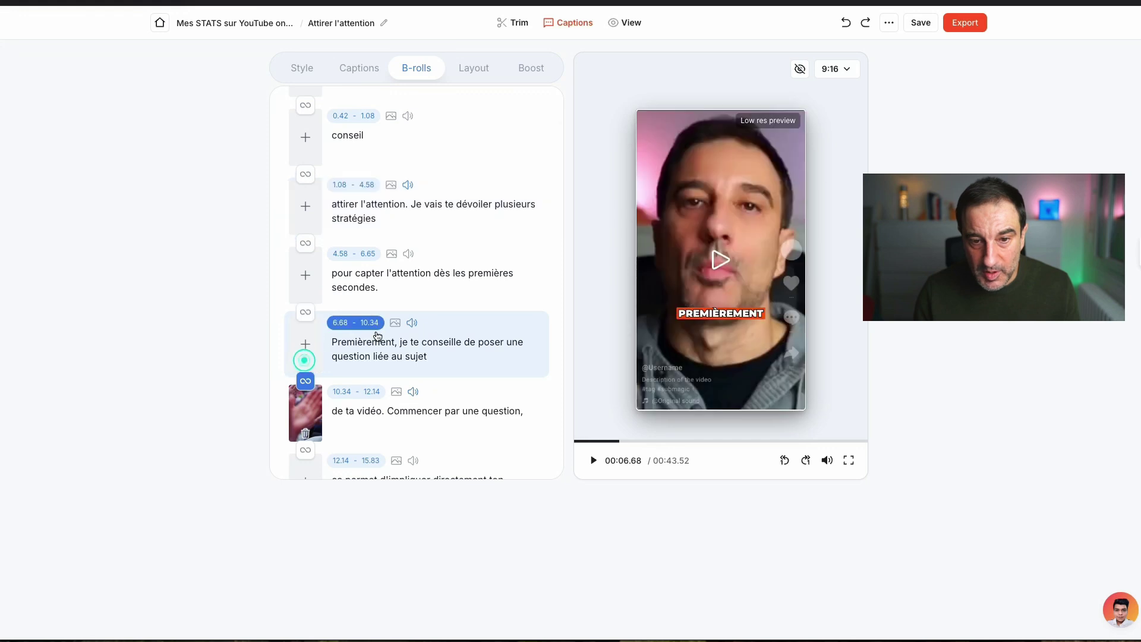
{"action": "scroll", "coordinate": [371, 333], "scroll_direction": "down", "scroll_amount": 5}
{"action": "left_click", "coordinate": [305, 274]}
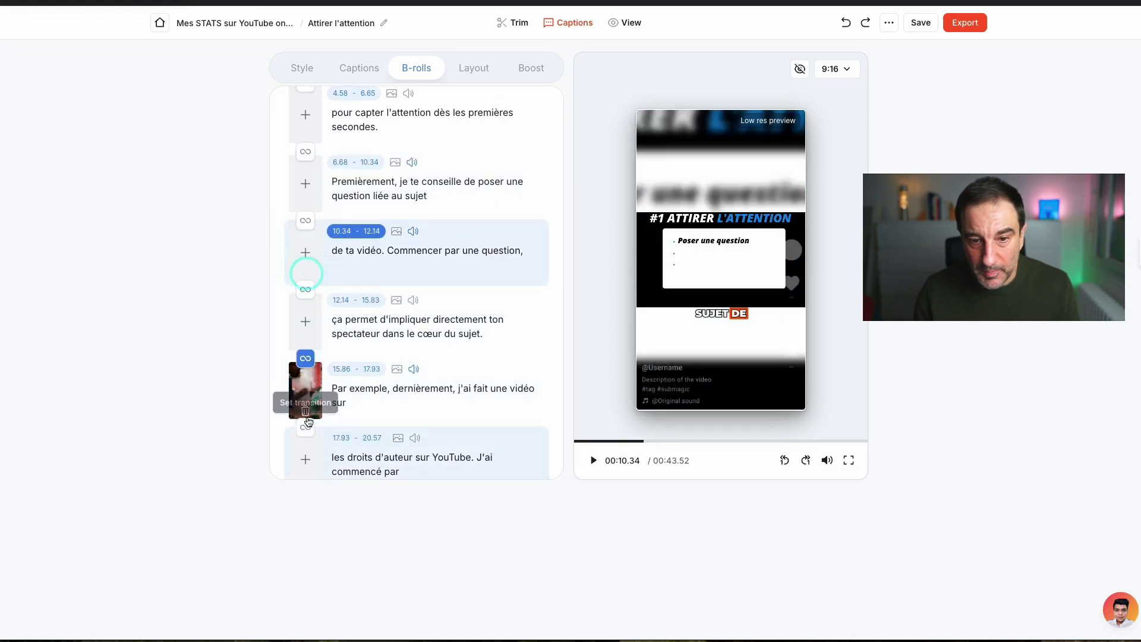
{"action": "left_click", "coordinate": [306, 415]}
Step: Remove the remaining generated B-rolls from the segments starting at 25.79, 34.1 and 40.85
{"action": "scroll", "coordinate": [428, 364], "scroll_direction": "down", "scroll_amount": 12}
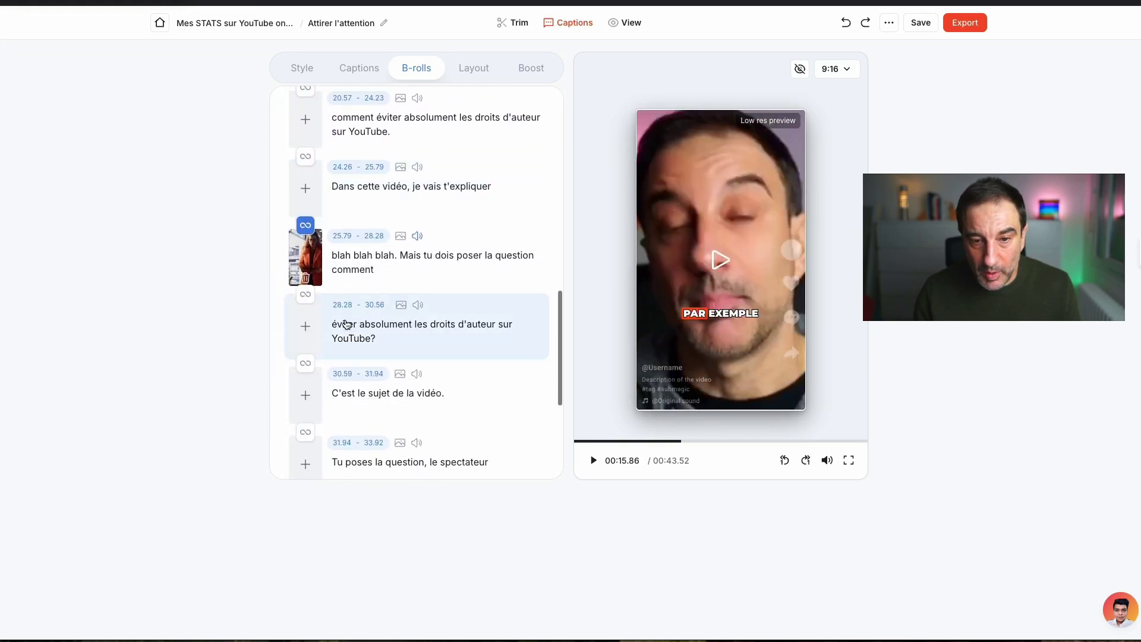
{"action": "left_click", "coordinate": [306, 277]}
{"action": "scroll", "coordinate": [357, 297], "scroll_direction": "down", "scroll_amount": 7}
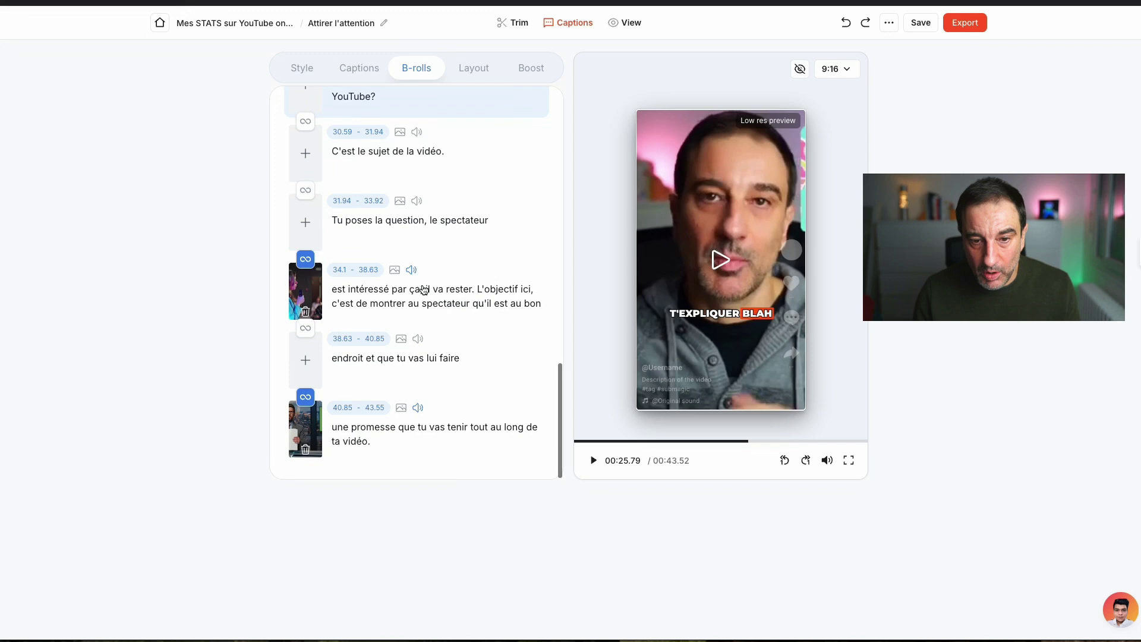
{"action": "left_click", "coordinate": [306, 309]}
{"action": "left_click", "coordinate": [305, 440]}
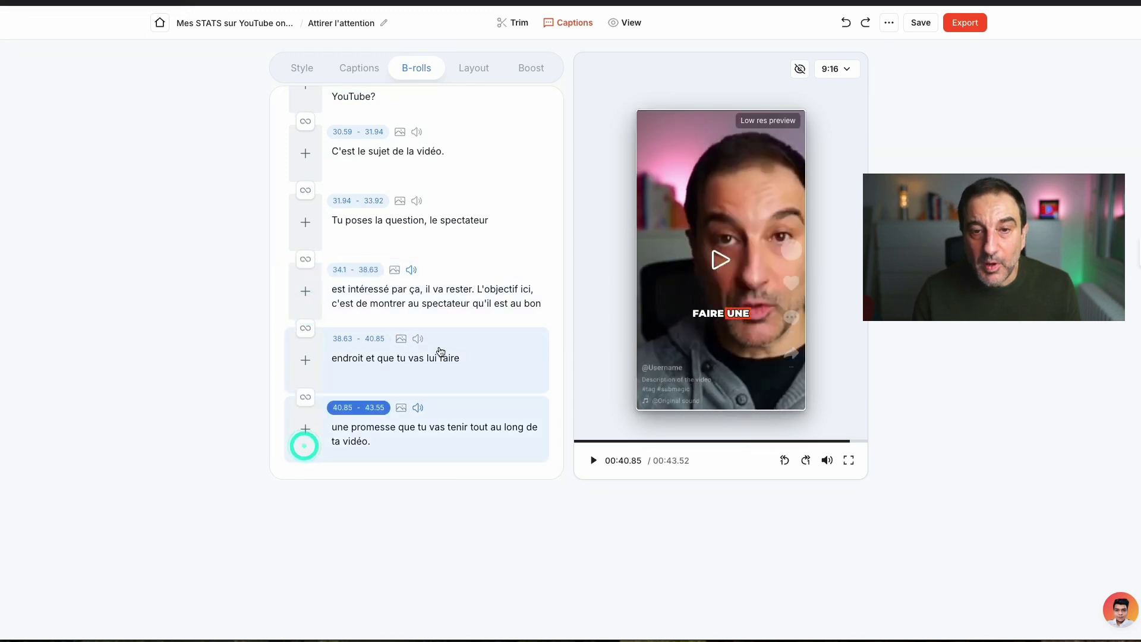
Step: Start adding a B-roll video to the segment "attirer l'attention. Je vais te dévoiler plusieurs stratégies" and search the premium videos for "attention"
{"action": "scroll", "coordinate": [438, 354], "scroll_direction": "up", "scroll_amount": 20}
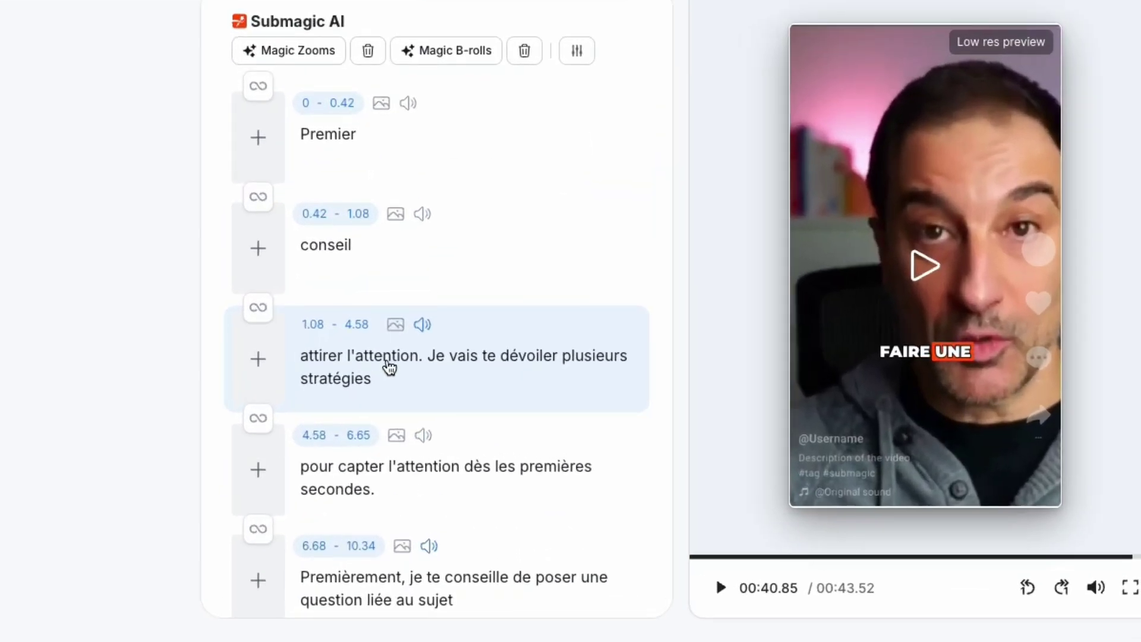
{"action": "left_click", "coordinate": [259, 359]}
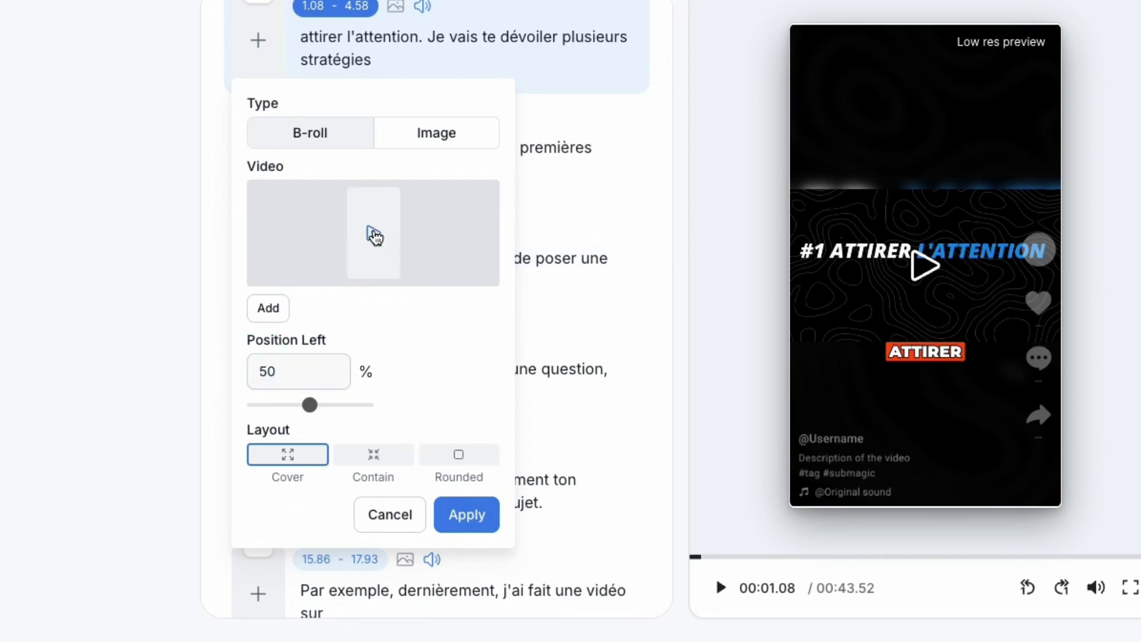
{"action": "left_click", "coordinate": [374, 235]}
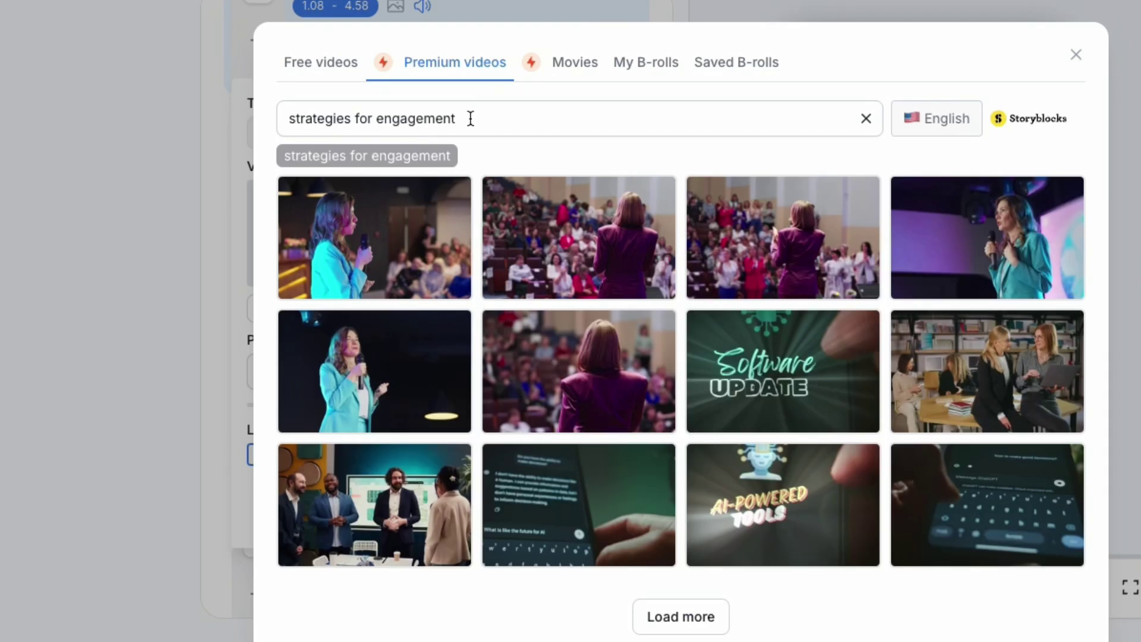
{"action": "left_click_drag", "start_coordinate": [475, 119], "coordinate": [294, 104]}
{"action": "type", "text": "attention"}
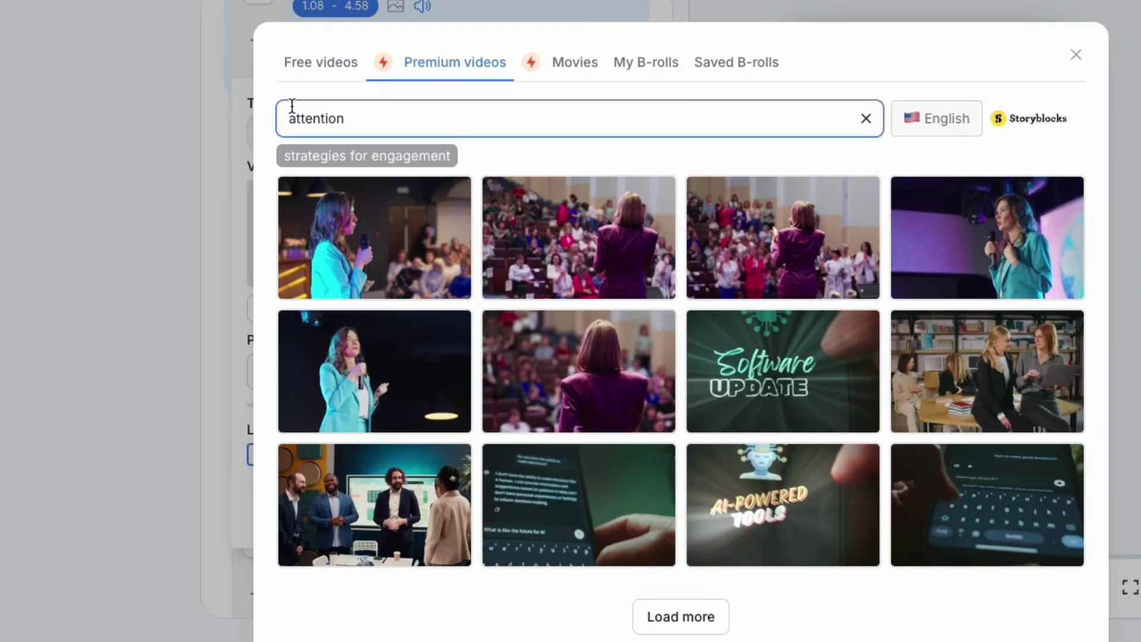
{"action": "key", "text": "Return"}
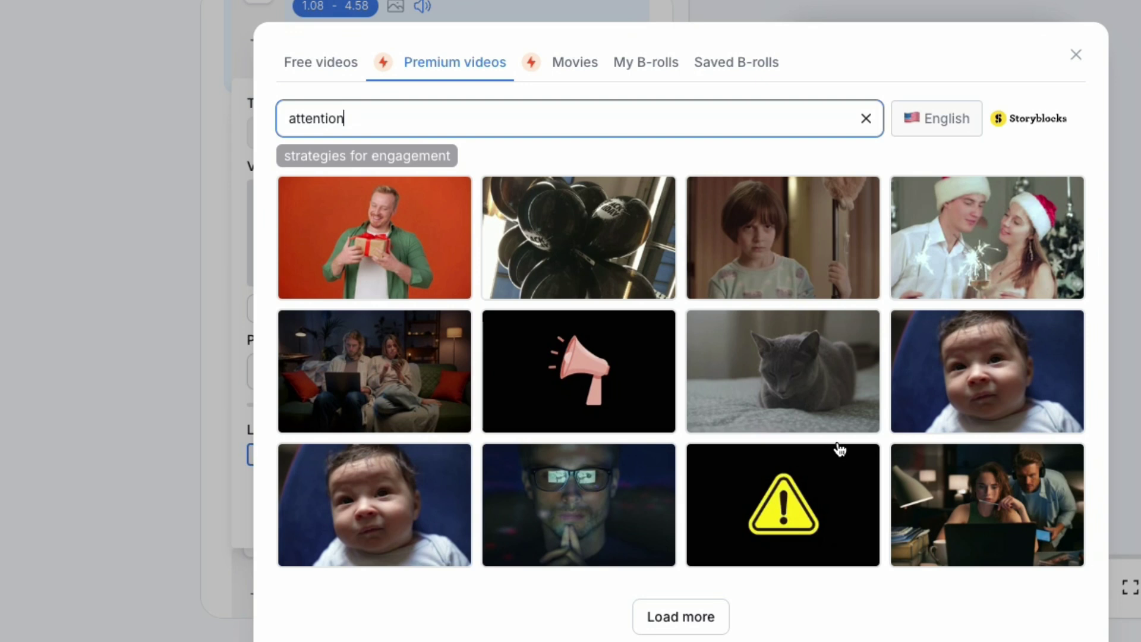
Step: Look through the Movies and My B-rolls sources, and insert the premium video of the man with reflective glasses as the segment's B-roll
{"action": "left_click", "coordinate": [789, 236]}
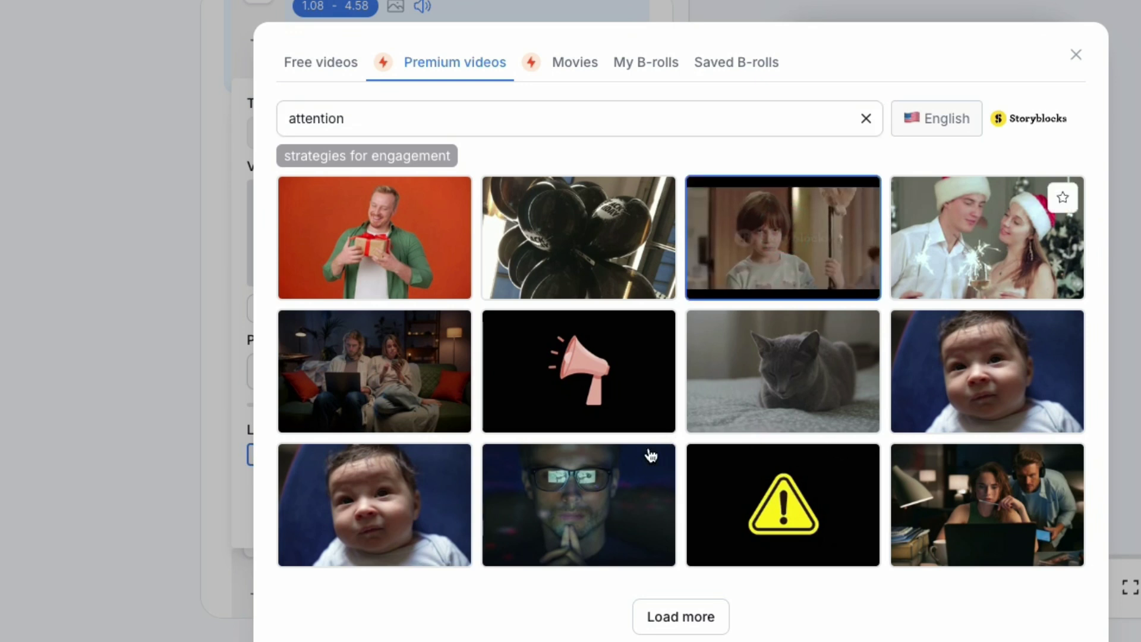
{"action": "left_click", "coordinate": [567, 518]}
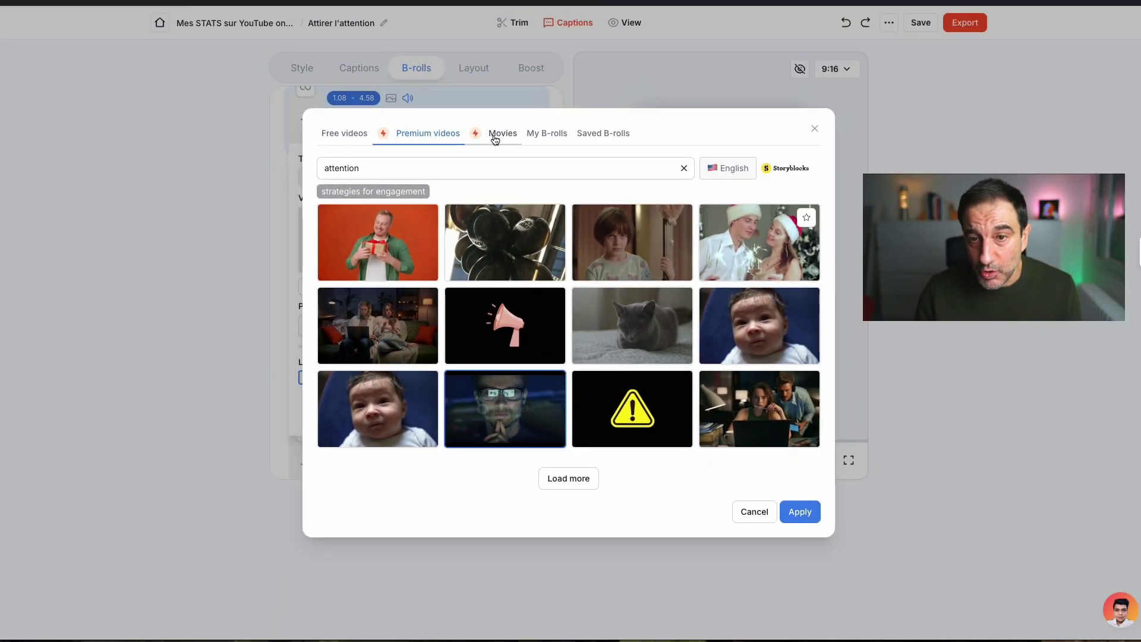
{"action": "left_click", "coordinate": [502, 136]}
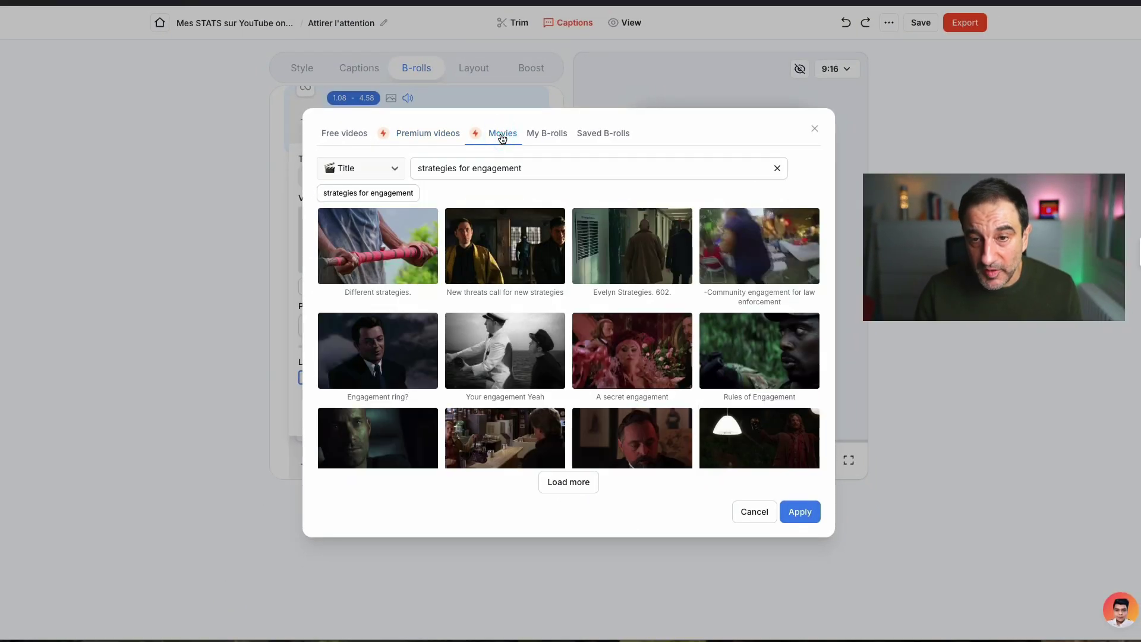
{"action": "left_click", "coordinate": [548, 139]}
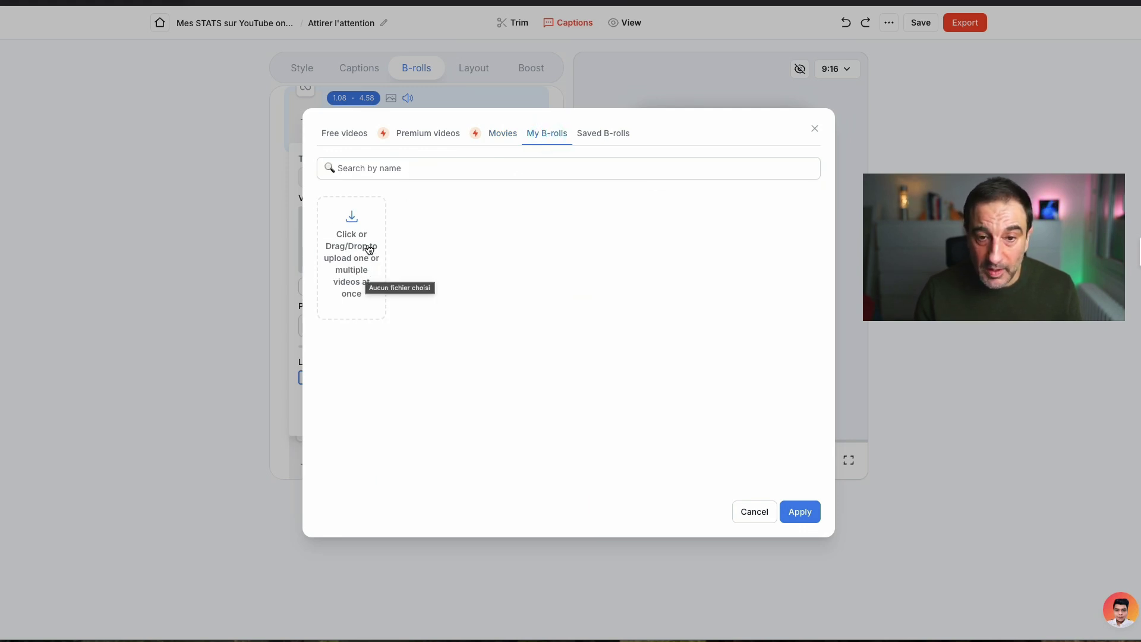
{"action": "left_click", "coordinate": [430, 134]}
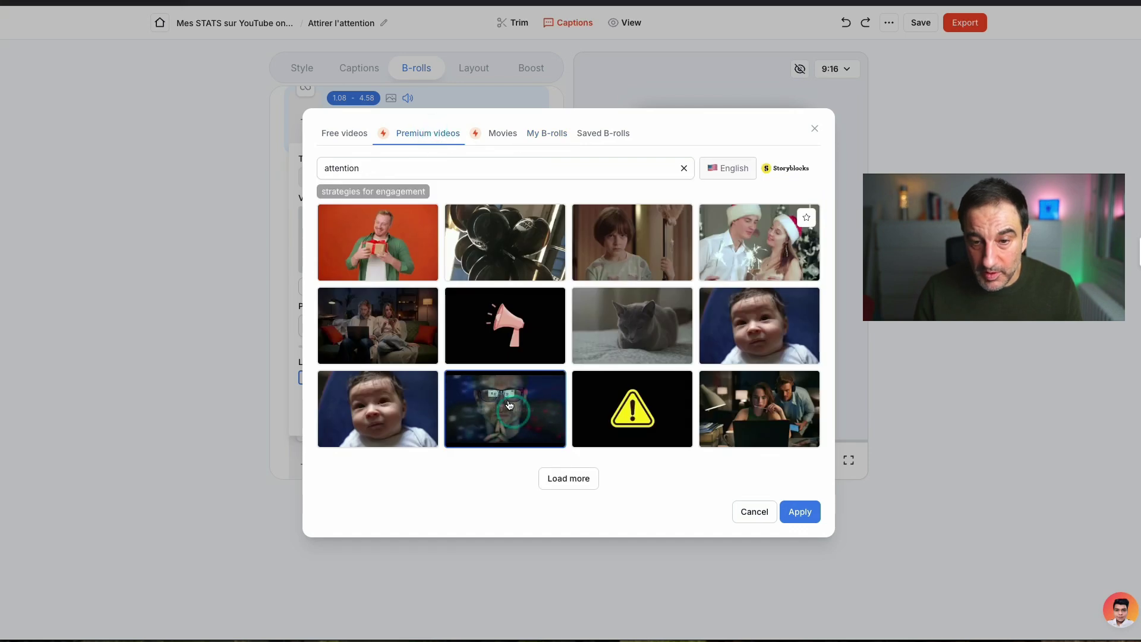
{"action": "left_click", "coordinate": [804, 515]}
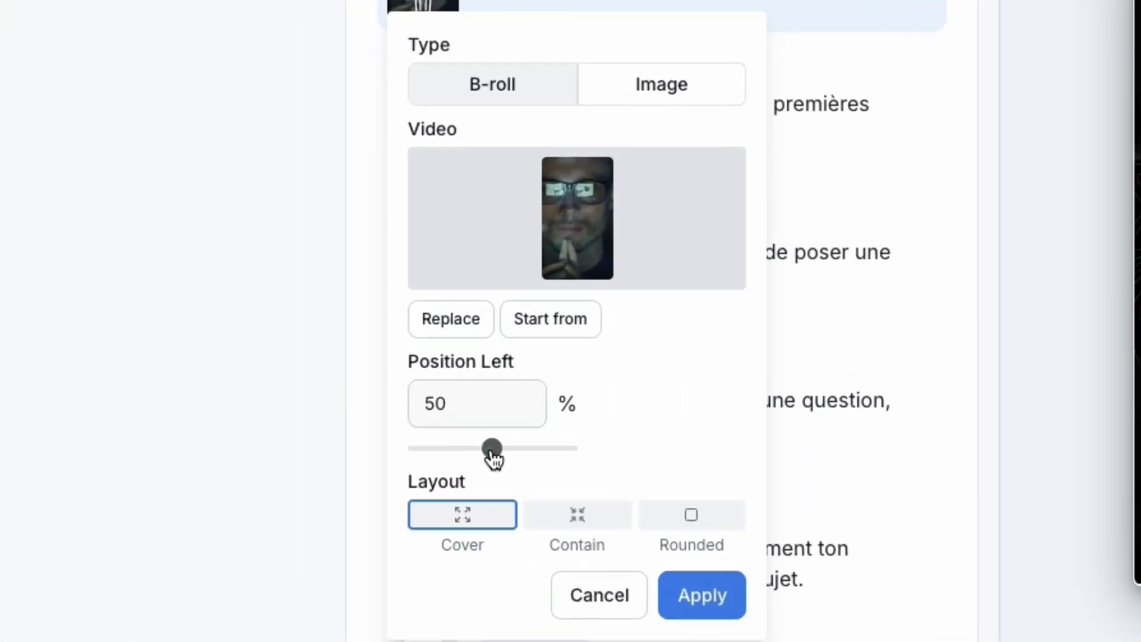
Step: Set the B-roll's Position Left to 44%, view its start frame selection without changing it, and apply the settings
{"action": "left_click_drag", "start_coordinate": [337, 348], "coordinate": [341, 348]}
{"action": "mouse_move", "coordinate": [502, 457]}
{"action": "left_mouse_down"}
{"action": "mouse_move", "coordinate": [446, 458]}
{"action": "mouse_move", "coordinate": [483, 454]}
{"action": "left_mouse_up"}
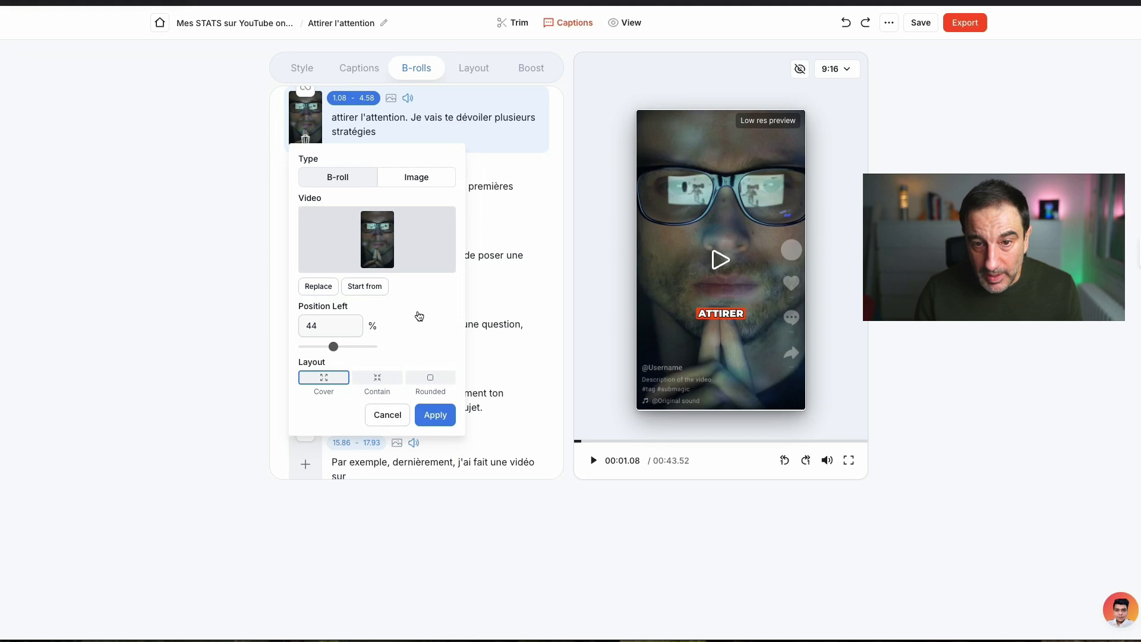
{"action": "scroll", "coordinate": [419, 315], "scroll_direction": "down", "scroll_amount": 1}
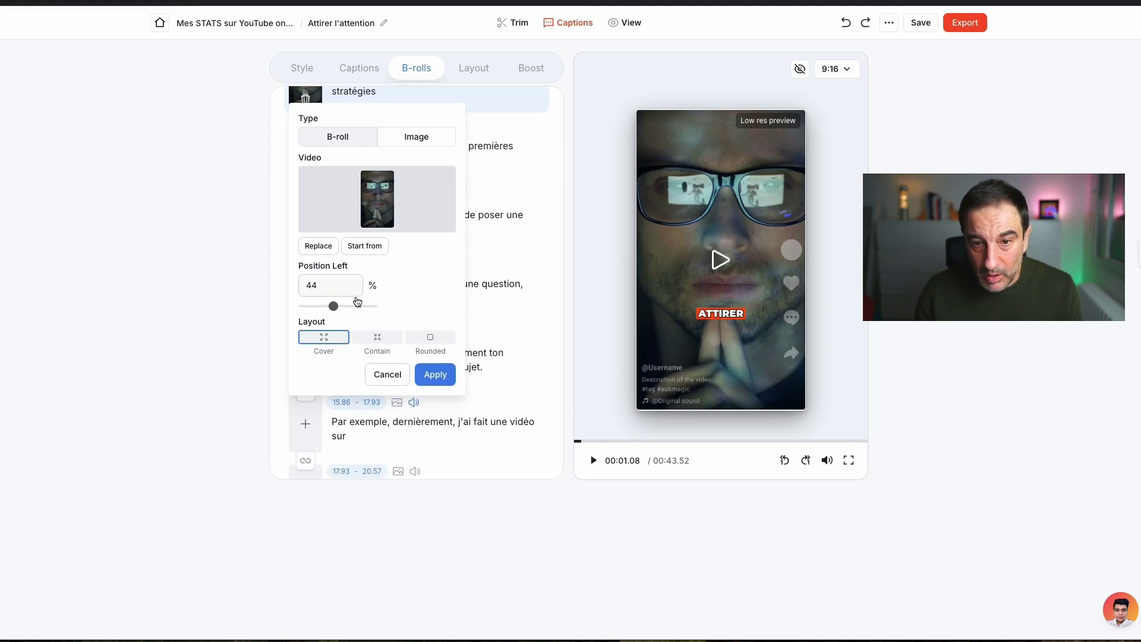
{"action": "left_click", "coordinate": [363, 246]}
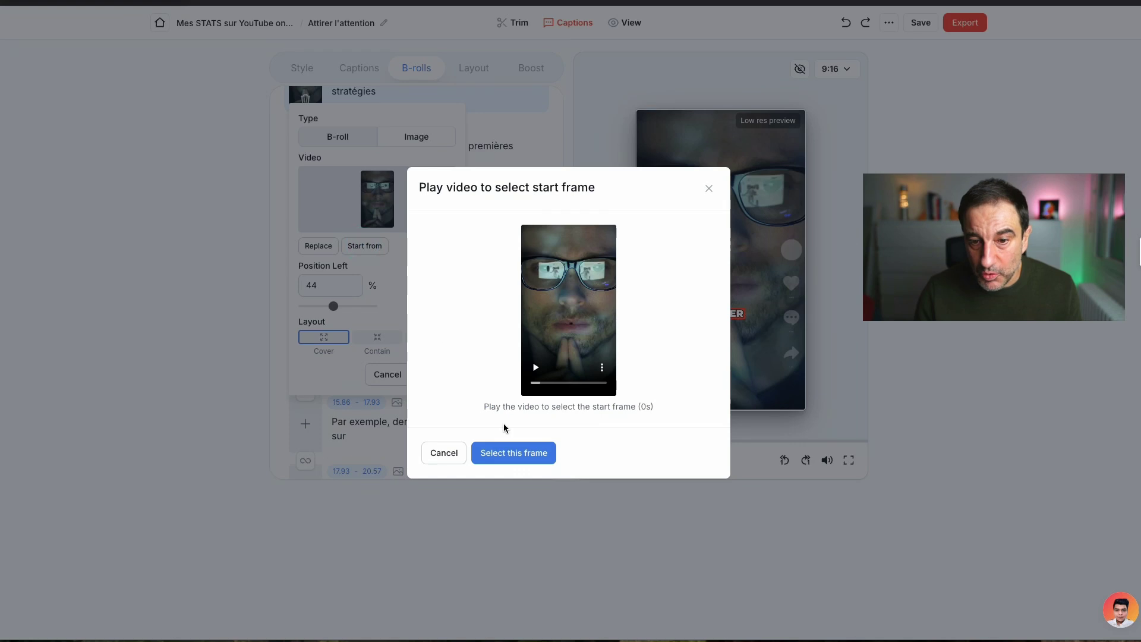
{"action": "left_click", "coordinate": [439, 457]}
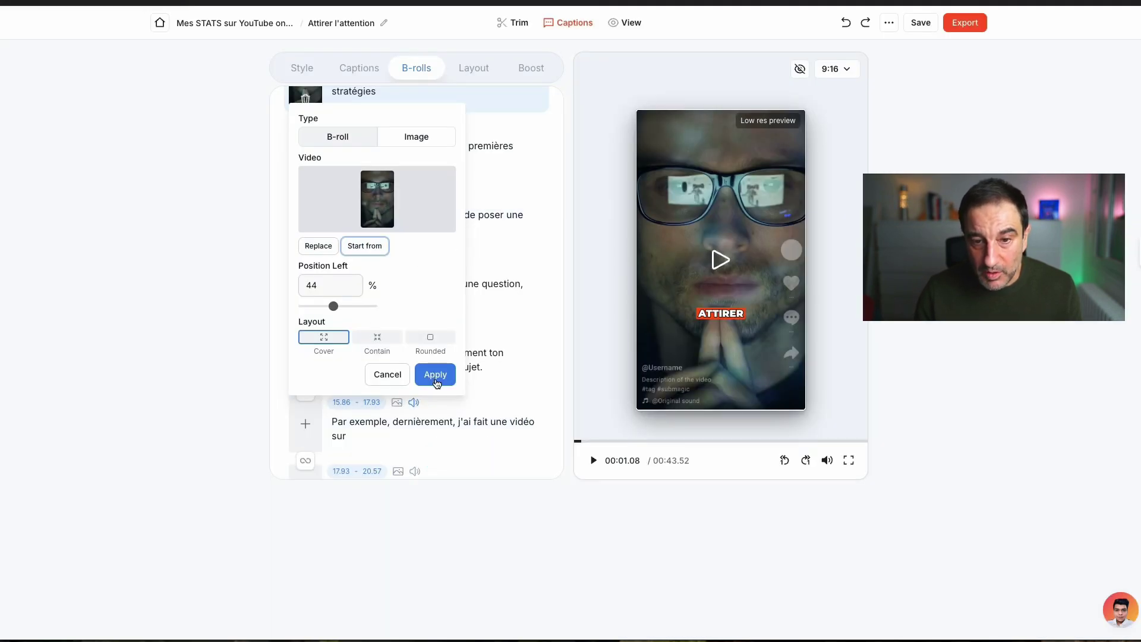
{"action": "left_click", "coordinate": [435, 376]}
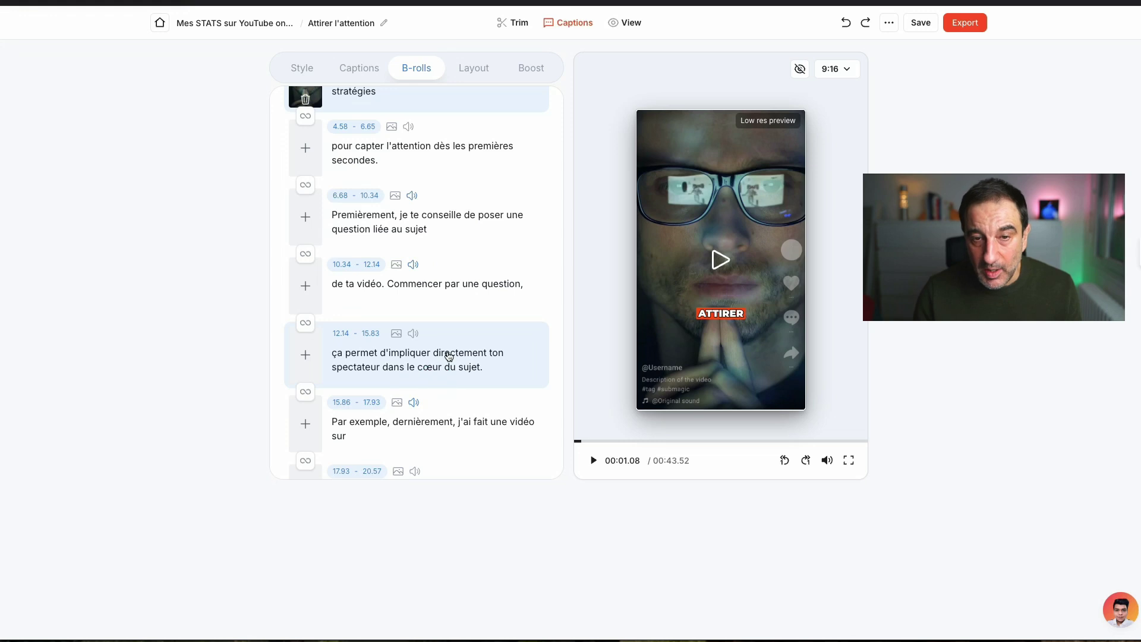
Step: Play the clip from the beginning to review the inserted B-roll
{"action": "scroll", "coordinate": [449, 355], "scroll_direction": "up", "scroll_amount": 3}
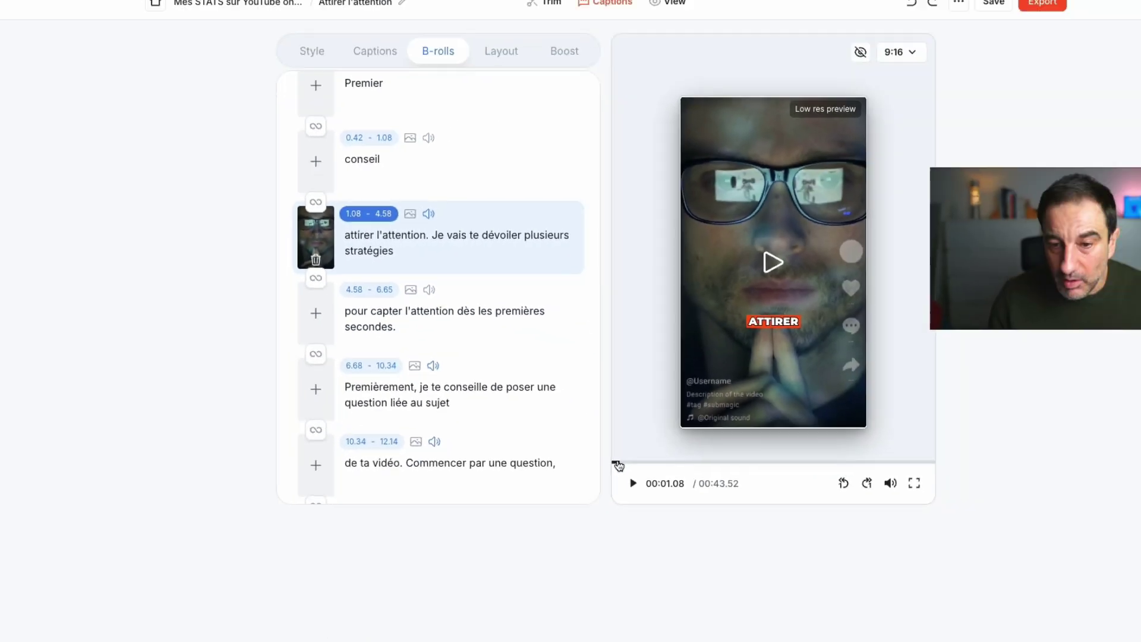
{"action": "left_click", "coordinate": [578, 440]}
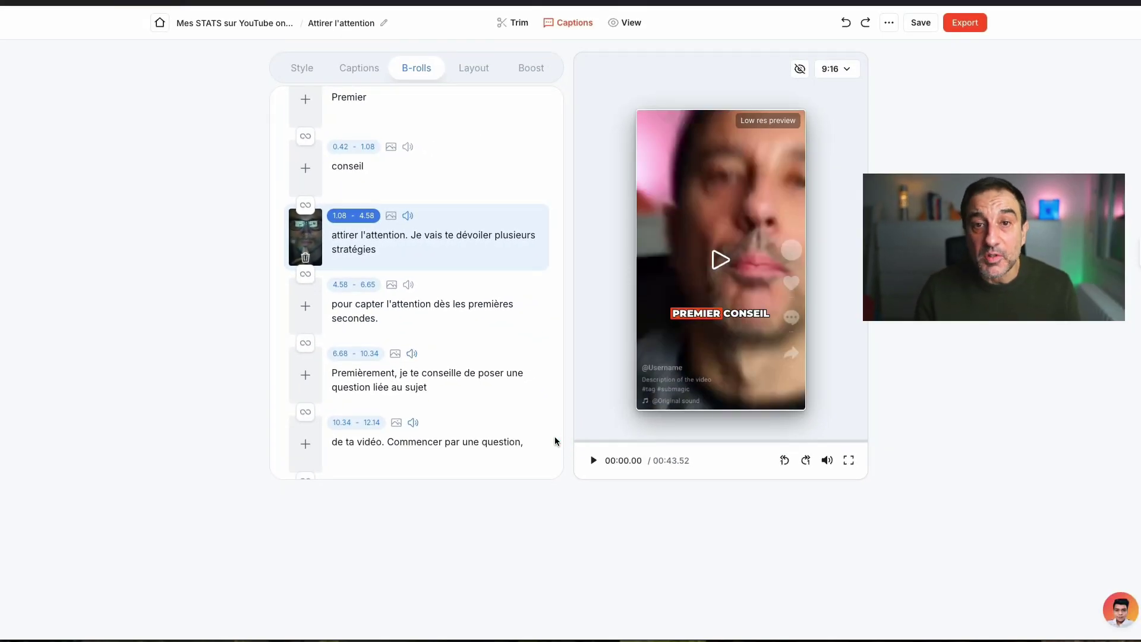
{"action": "left_click", "coordinate": [594, 463]}
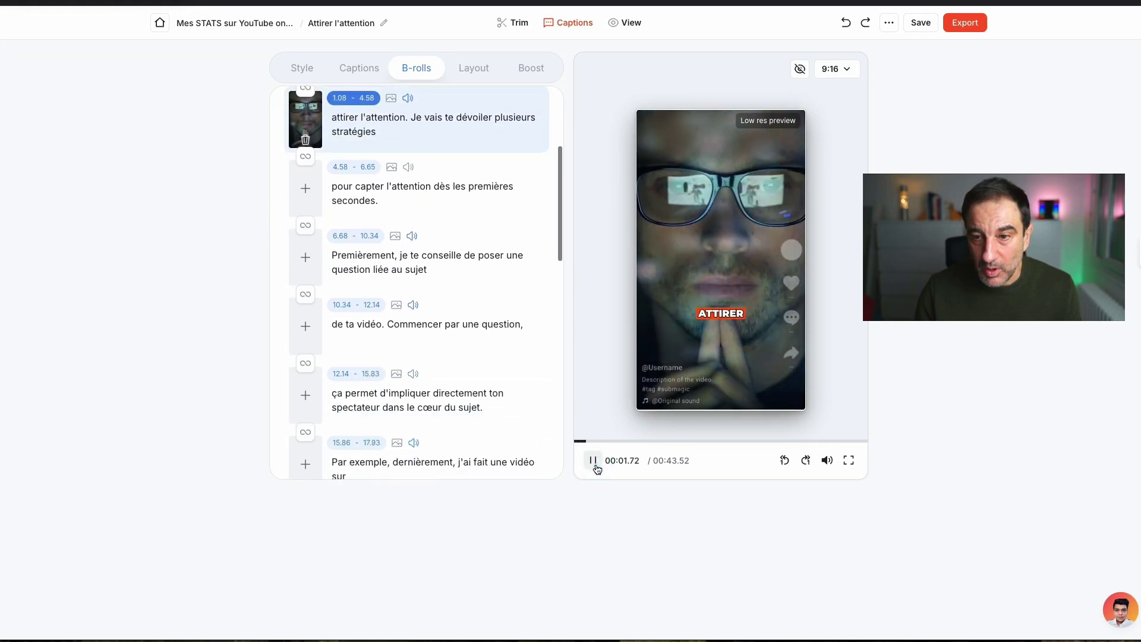
{"action": "left_click", "coordinate": [594, 464]}
Step: Set the end time of the B-roll on the segment "attirer l'attention" to 3 seconds and save it
{"action": "scroll", "coordinate": [505, 352], "scroll_direction": "up", "scroll_amount": 1}
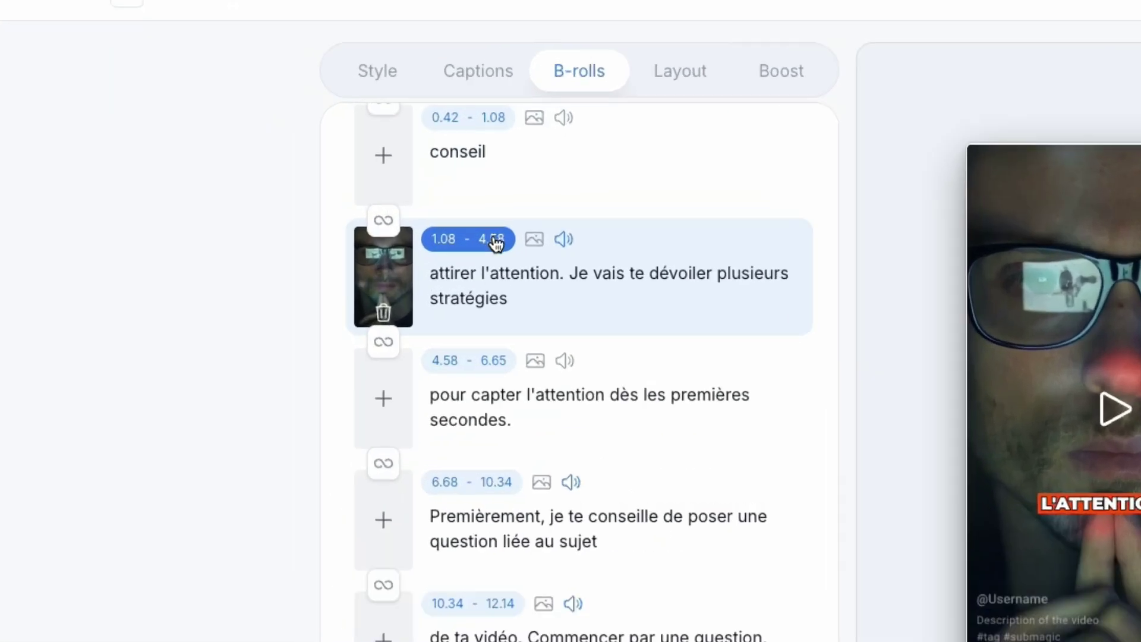
{"action": "left_click", "coordinate": [372, 163]}
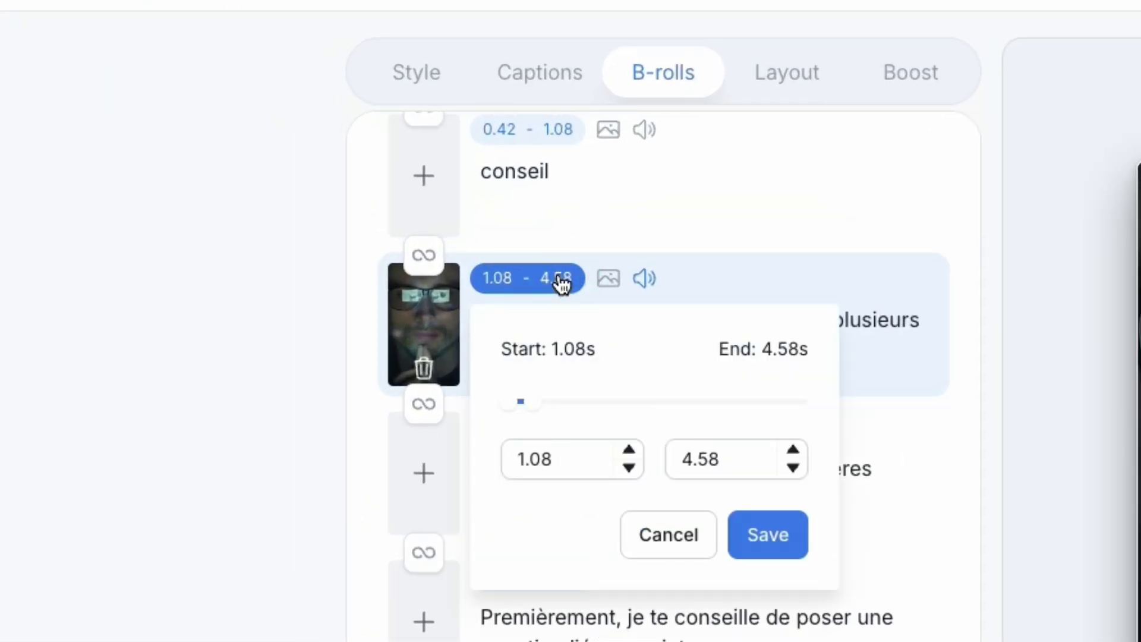
{"action": "double_click", "coordinate": [732, 465]}
{"action": "type", "text": "3"}
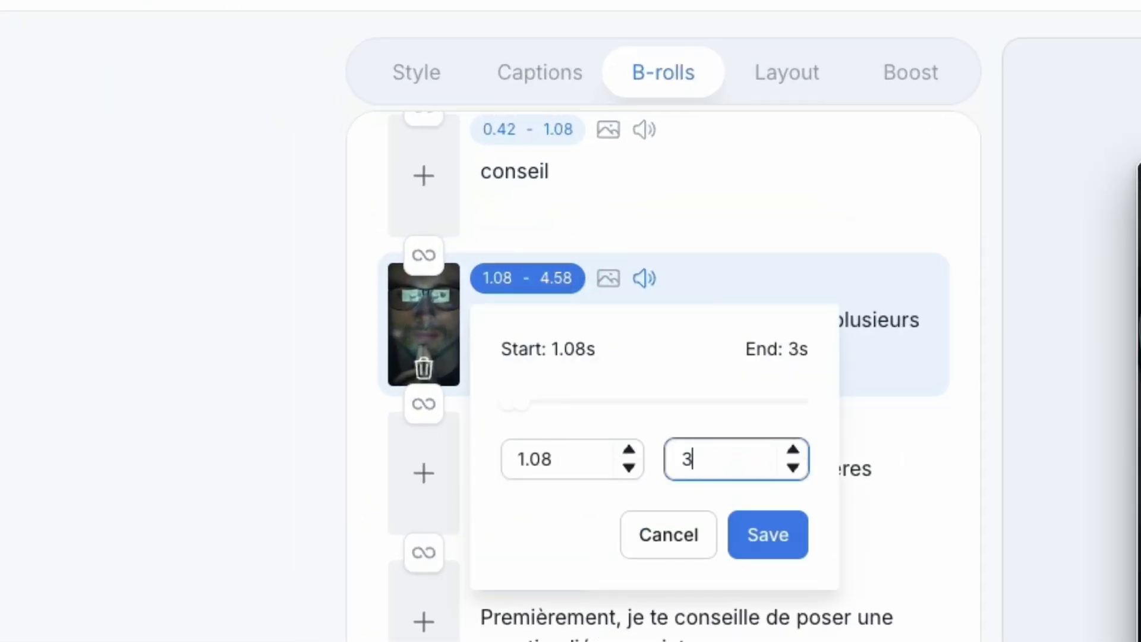
{"action": "left_click", "coordinate": [770, 535]}
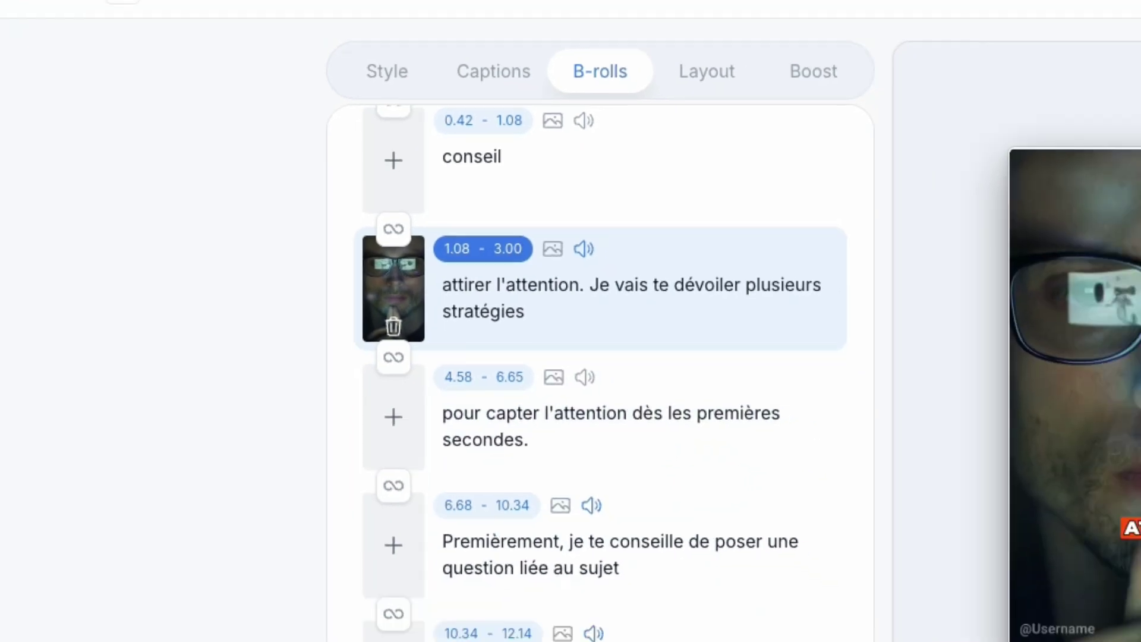
Step: Replay the clip from the start to check the timing of the shortened B-roll
{"action": "left_click", "coordinate": [578, 438]}
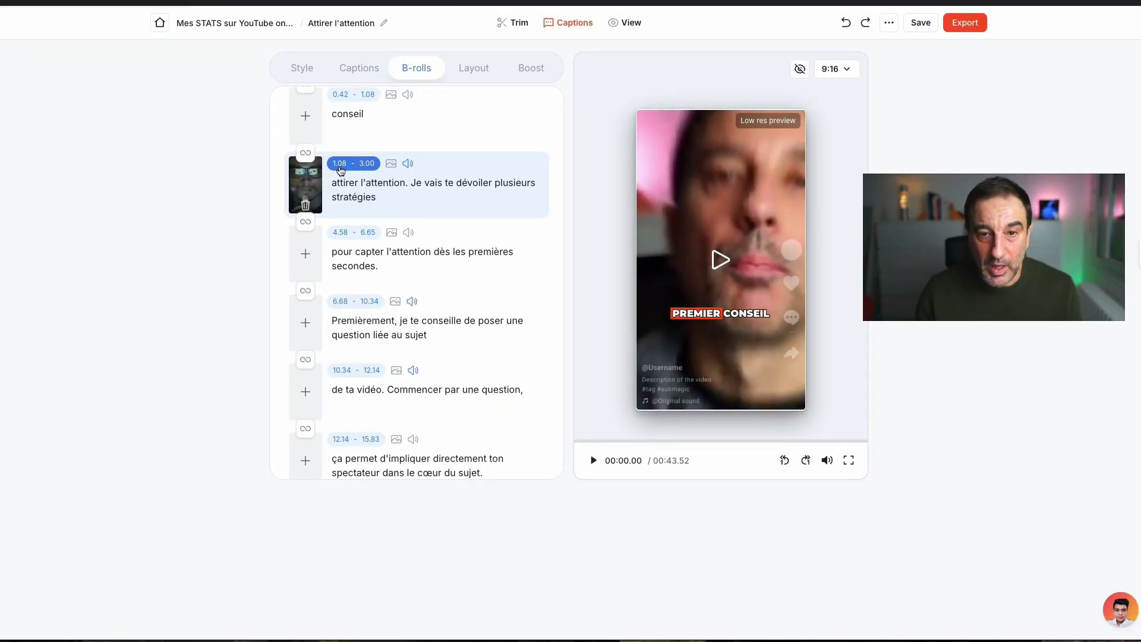
{"action": "left_click", "coordinate": [593, 461]}
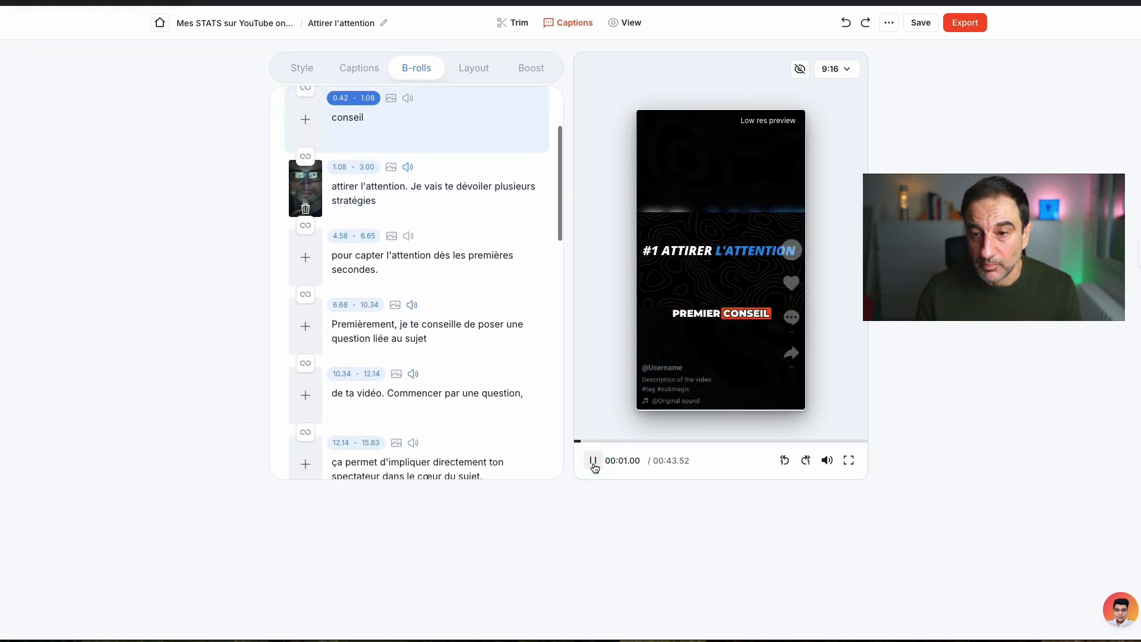
{"action": "left_click", "coordinate": [593, 461]}
{"action": "left_click", "coordinate": [593, 461]}
{"action": "left_click", "coordinate": [593, 461]}
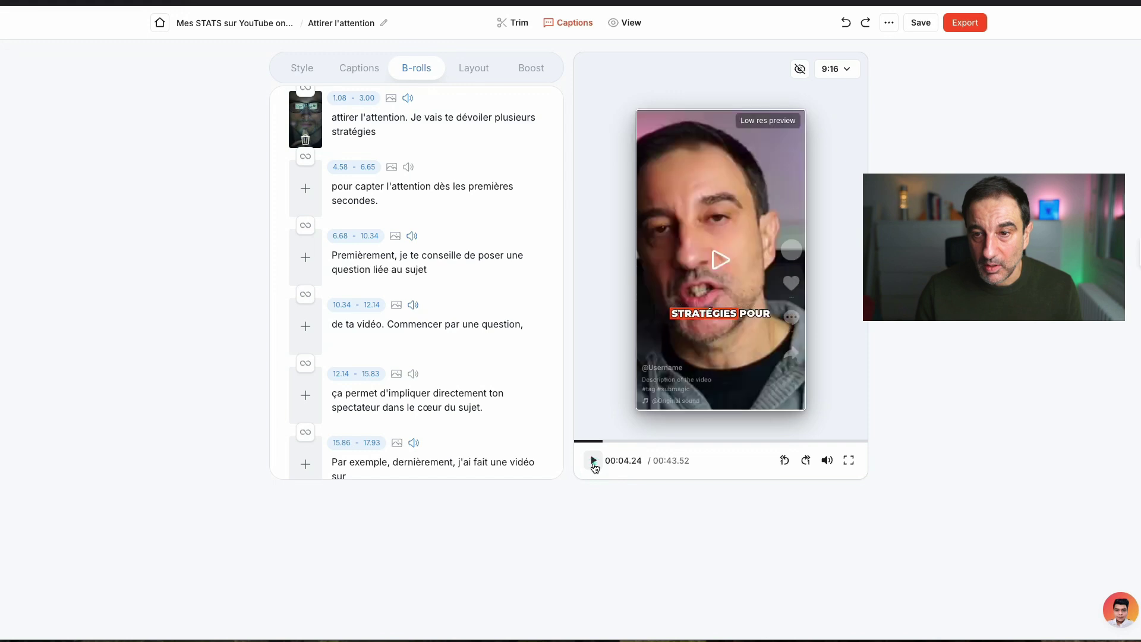
{"action": "scroll", "coordinate": [303, 178], "scroll_direction": "up", "scroll_amount": 1}
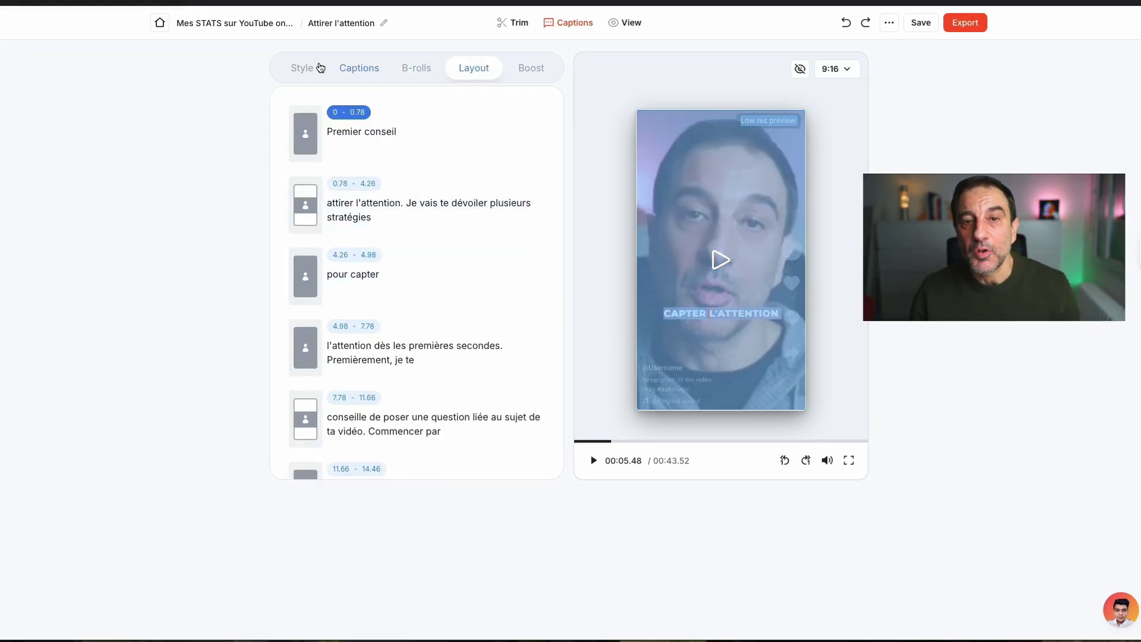
{"action": "left_click", "coordinate": [301, 69]}
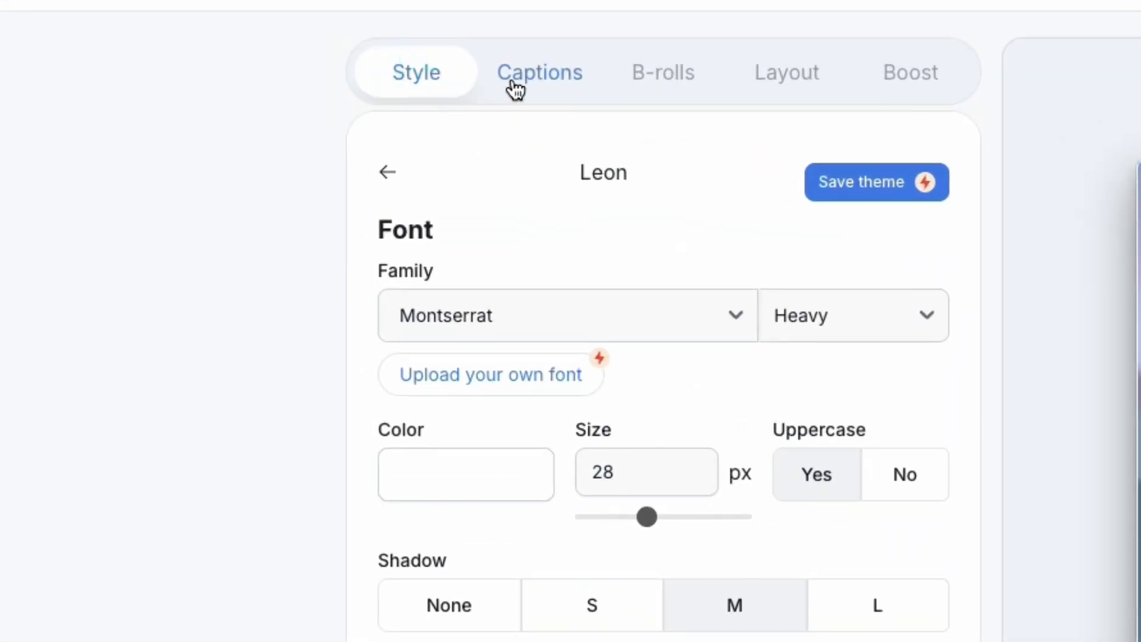
{"action": "left_click", "coordinate": [514, 89]}
{"action": "left_click", "coordinate": [654, 82]}
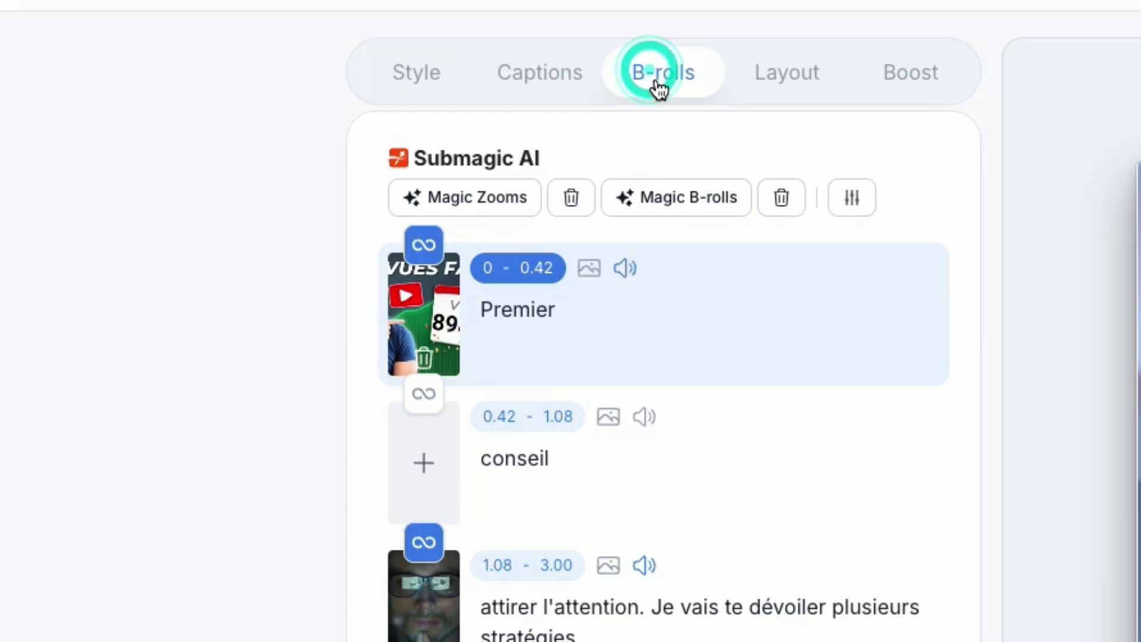
Step: Try the Contain layout on the segment "l'attention dès les premières secondes. Premièrement, je te", and return it to Cover
{"action": "left_click", "coordinate": [777, 85]}
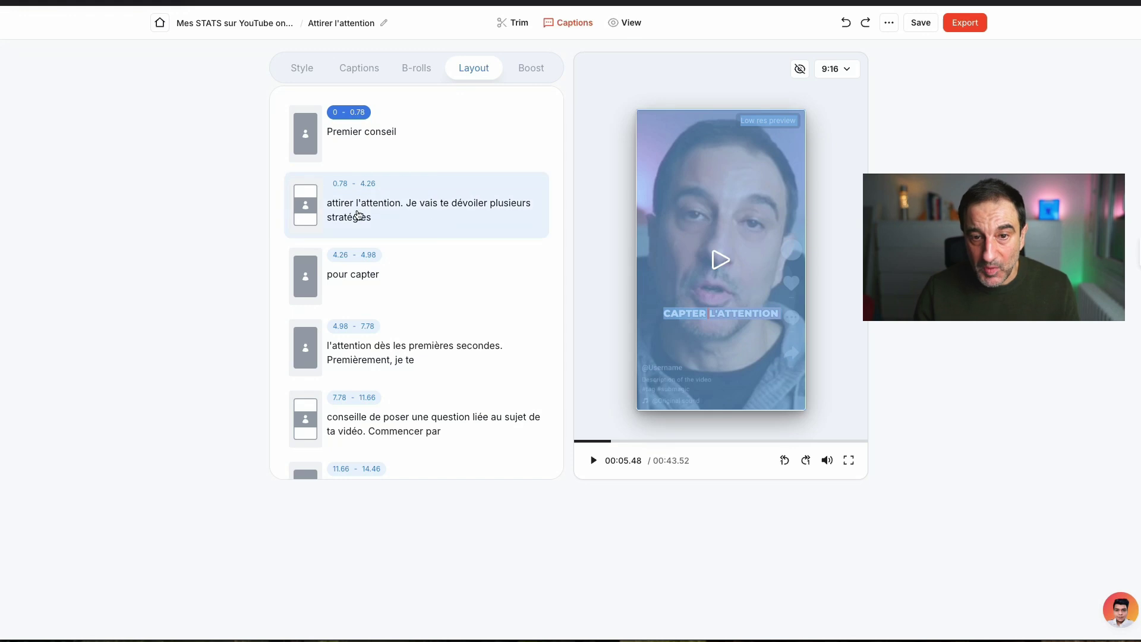
{"action": "left_click", "coordinate": [305, 205]}
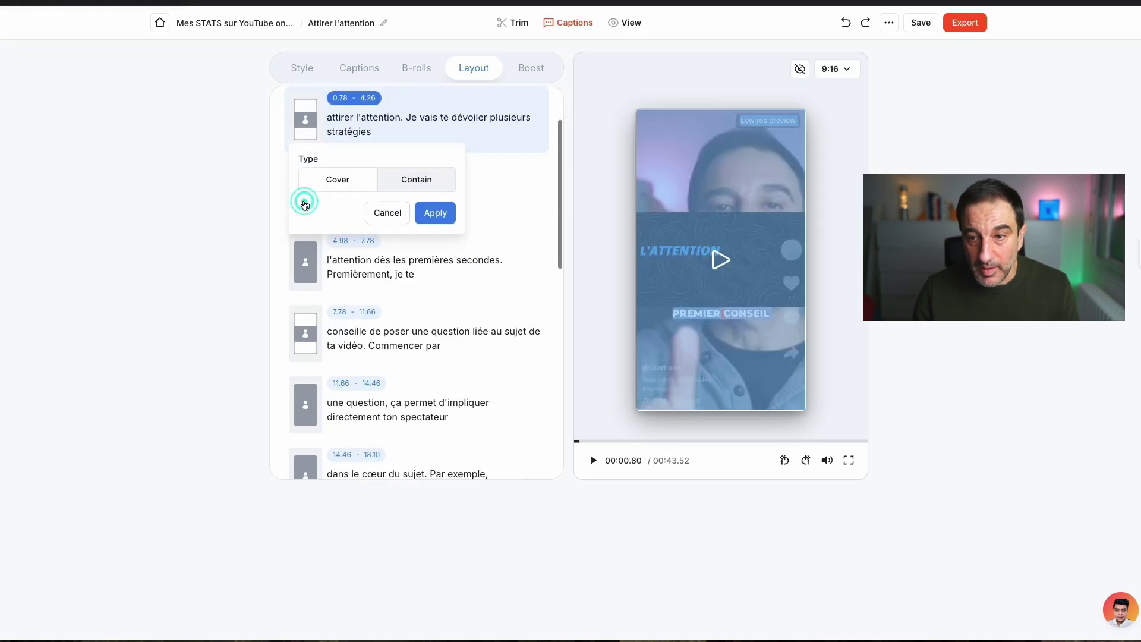
{"action": "left_click", "coordinate": [303, 284]}
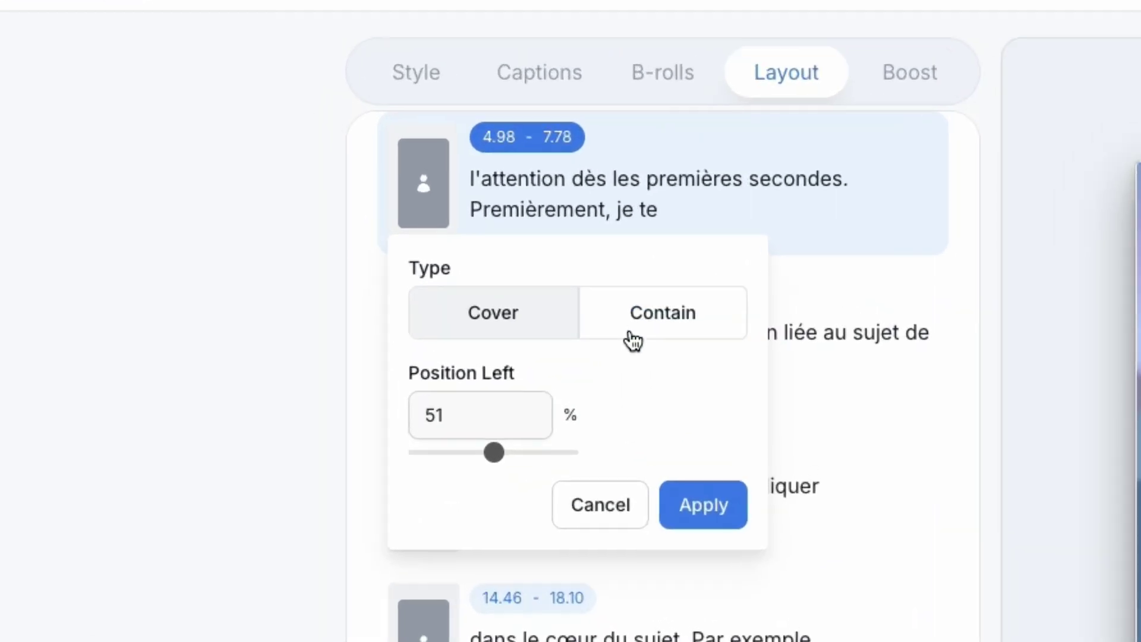
{"action": "left_click", "coordinate": [635, 334]}
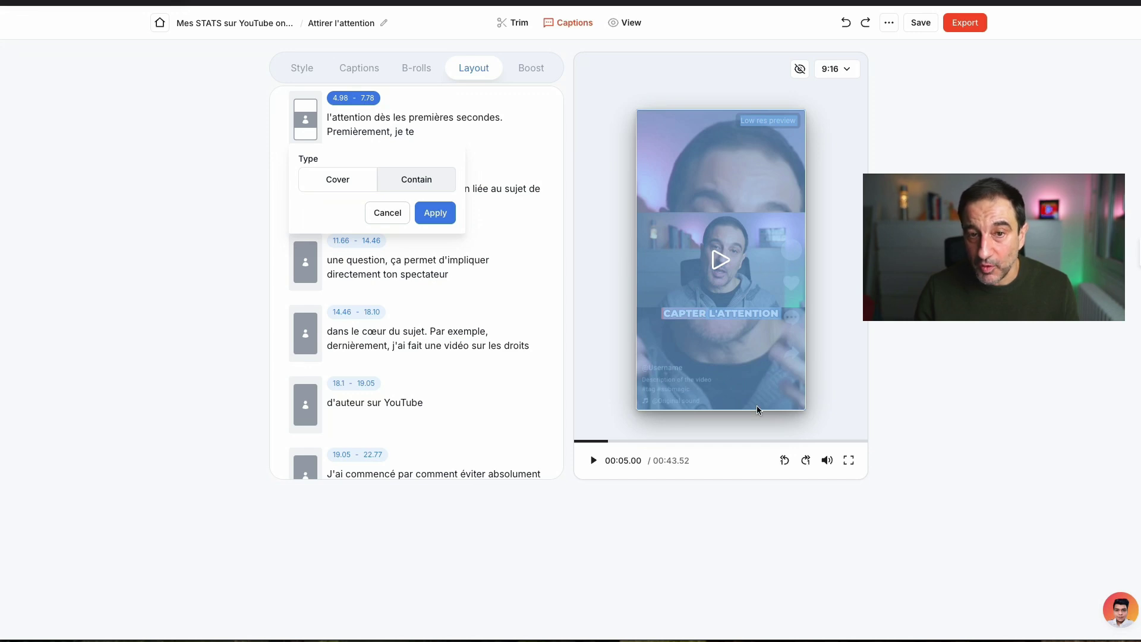
{"action": "left_click", "coordinate": [343, 179]}
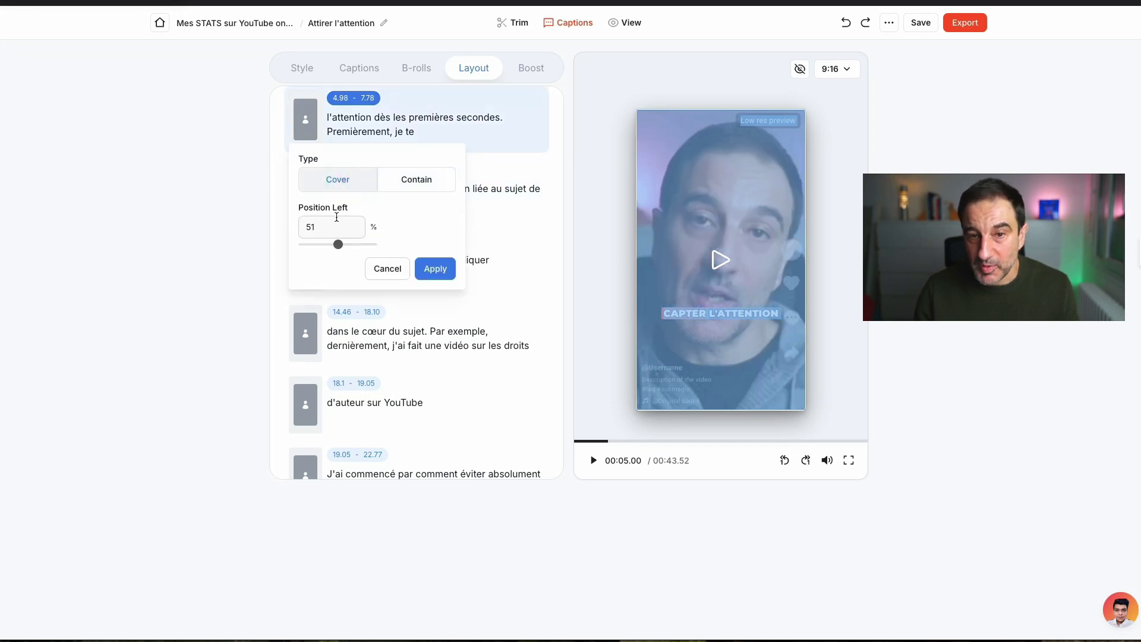
Step: Try shifting the Cover framing of the 4.98 - 7.78 segment to 28%, then restore Position Left to 51% and apply
{"action": "left_click_drag", "start_coordinate": [340, 248], "coordinate": [320, 249]}
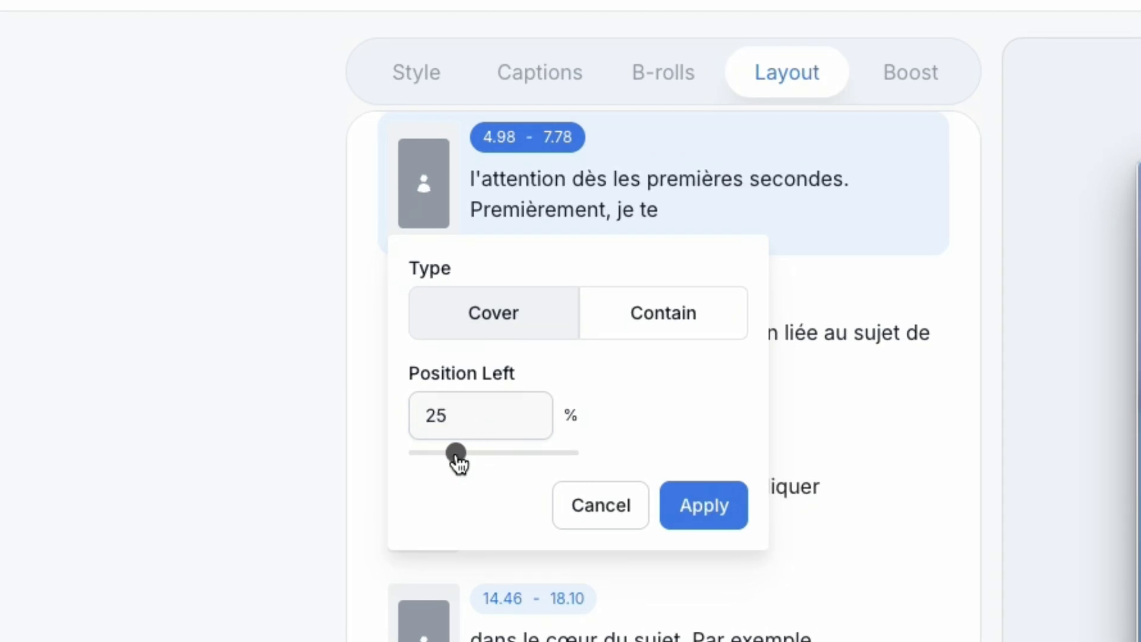
{"action": "left_click_drag", "start_coordinate": [458, 458], "coordinate": [461, 454]}
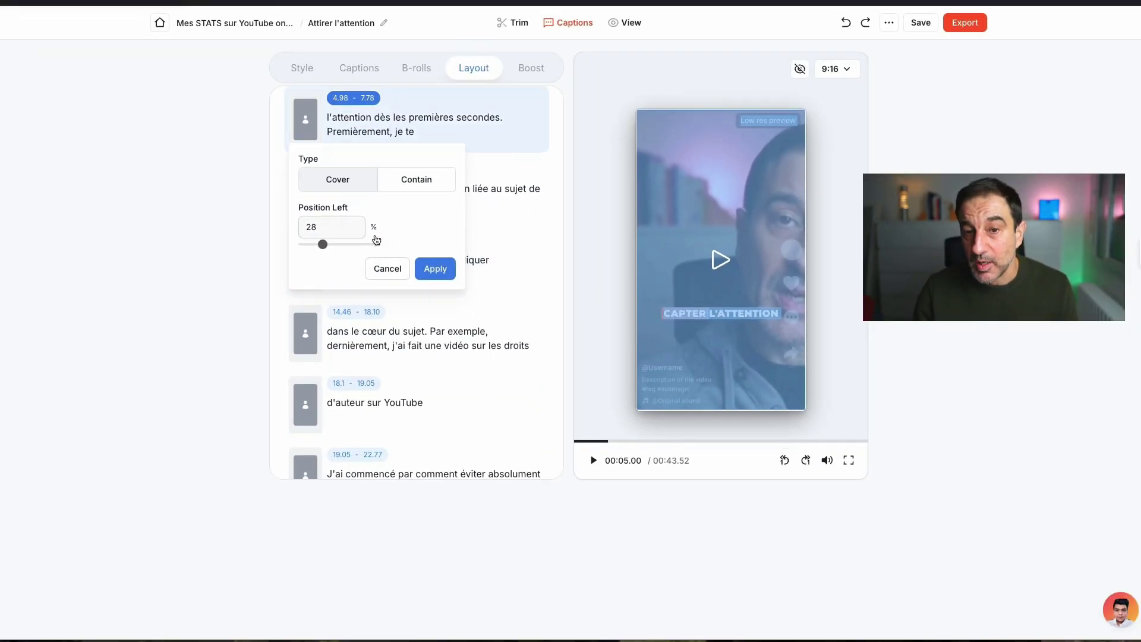
{"action": "left_click_drag", "start_coordinate": [326, 248], "coordinate": [340, 248]}
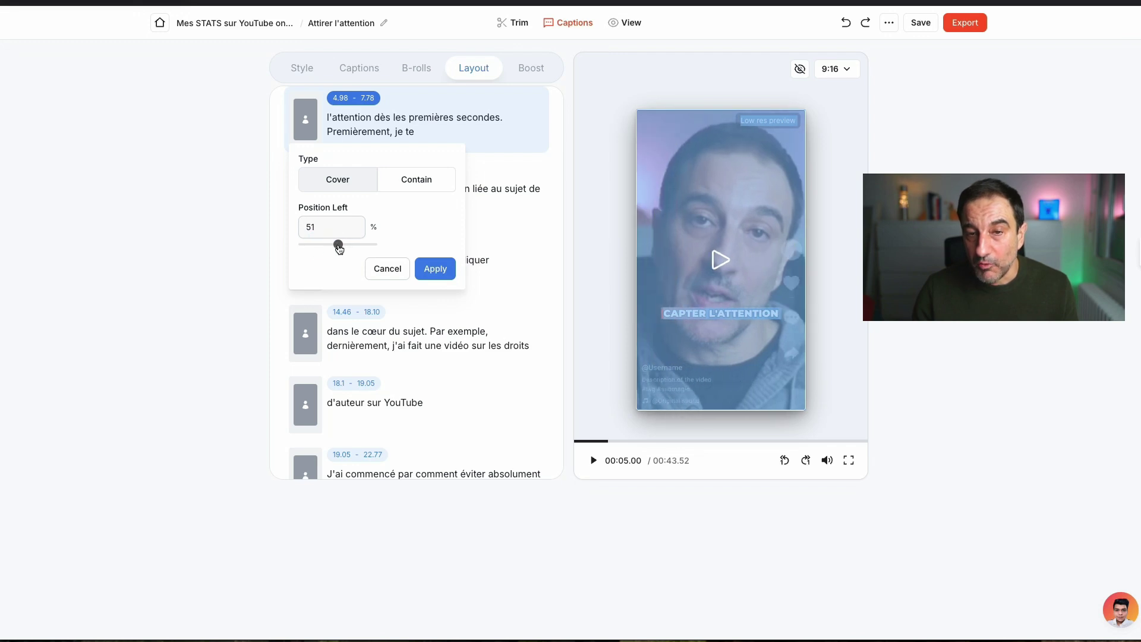
{"action": "left_click", "coordinate": [427, 271]}
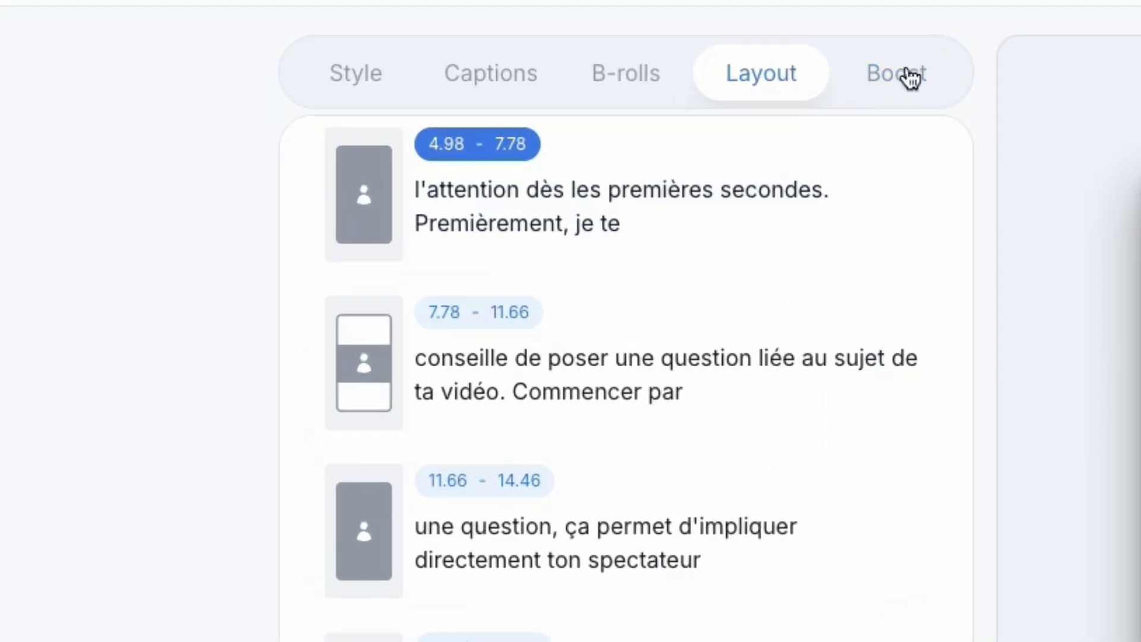
Step: Enable the AI Hook title and remove the camera emoji and question mark after "YouTube" in its text
{"action": "left_click", "coordinate": [914, 78]}
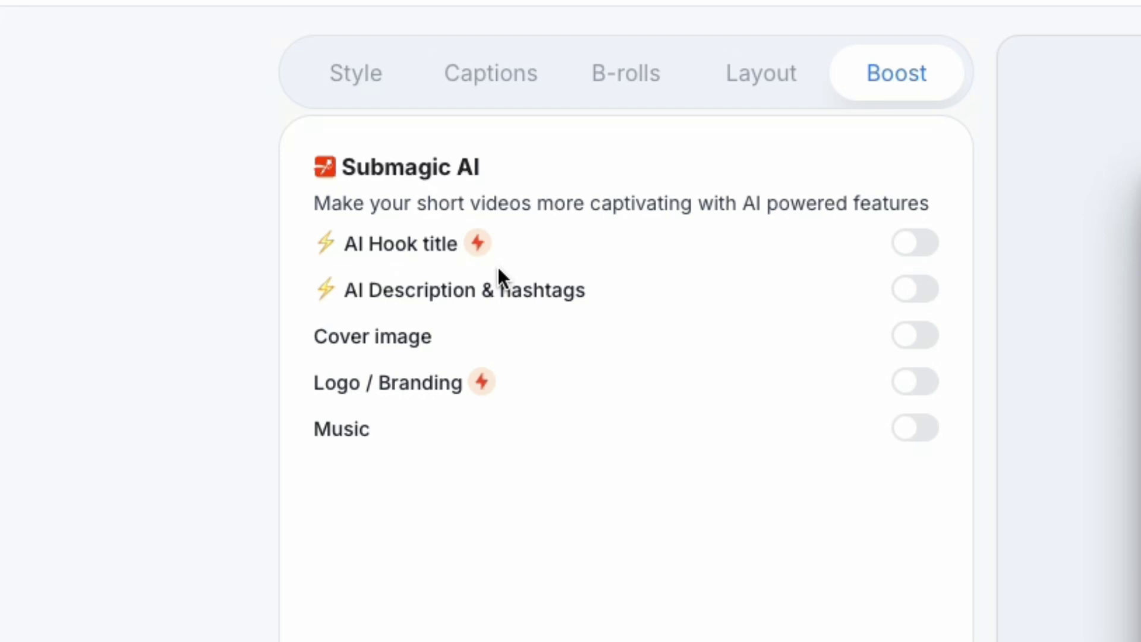
{"action": "left_click", "coordinate": [917, 248]}
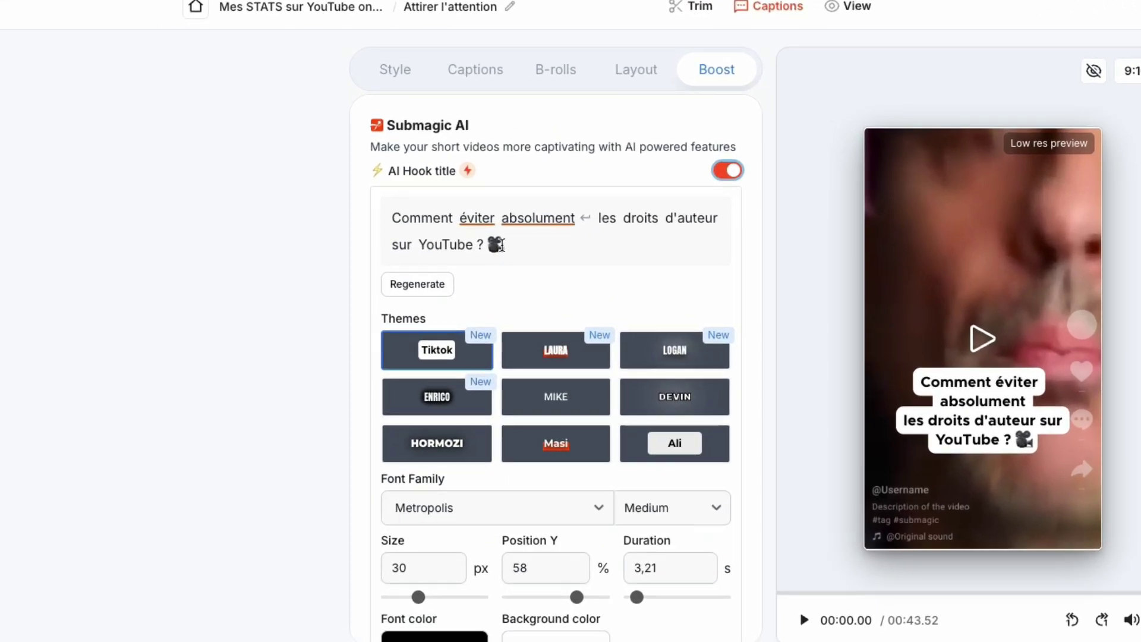
{"action": "left_click", "coordinate": [374, 193]}
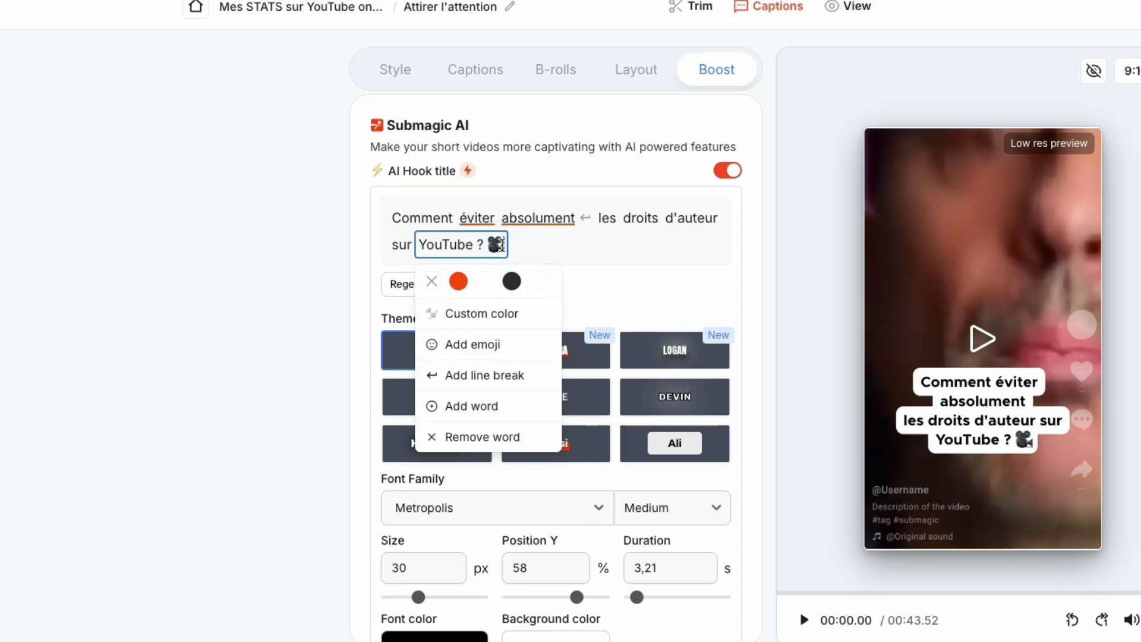
{"action": "left_click", "coordinate": [499, 244]}
{"action": "key", "text": "BackSpace"}
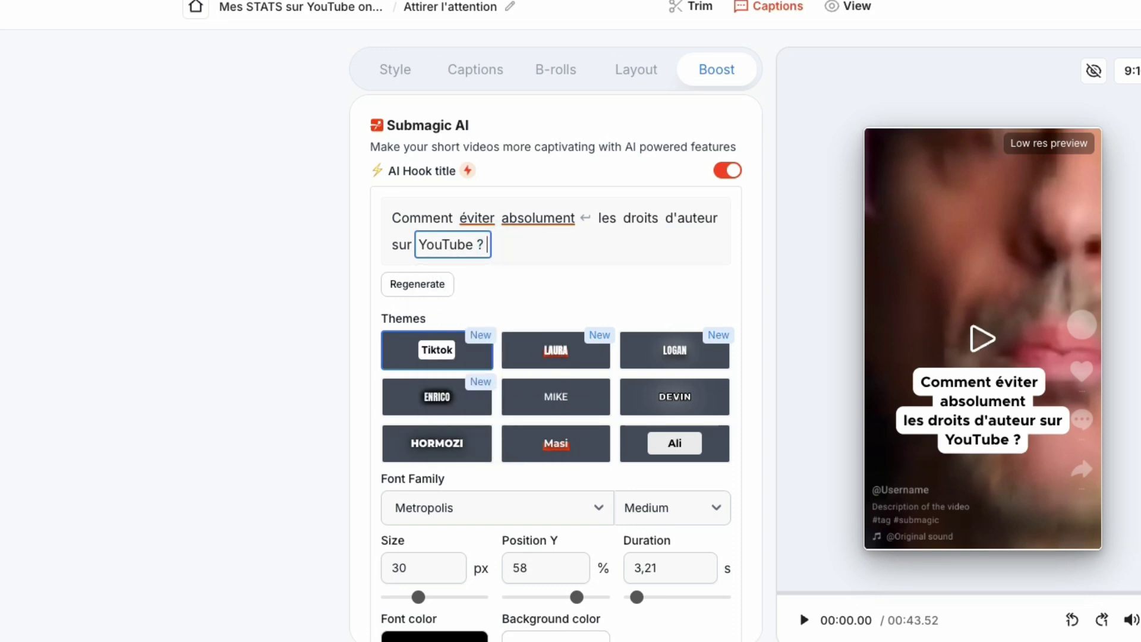
{"action": "key", "text": "BackSpace"}
{"action": "key", "text": "BackSpace"}
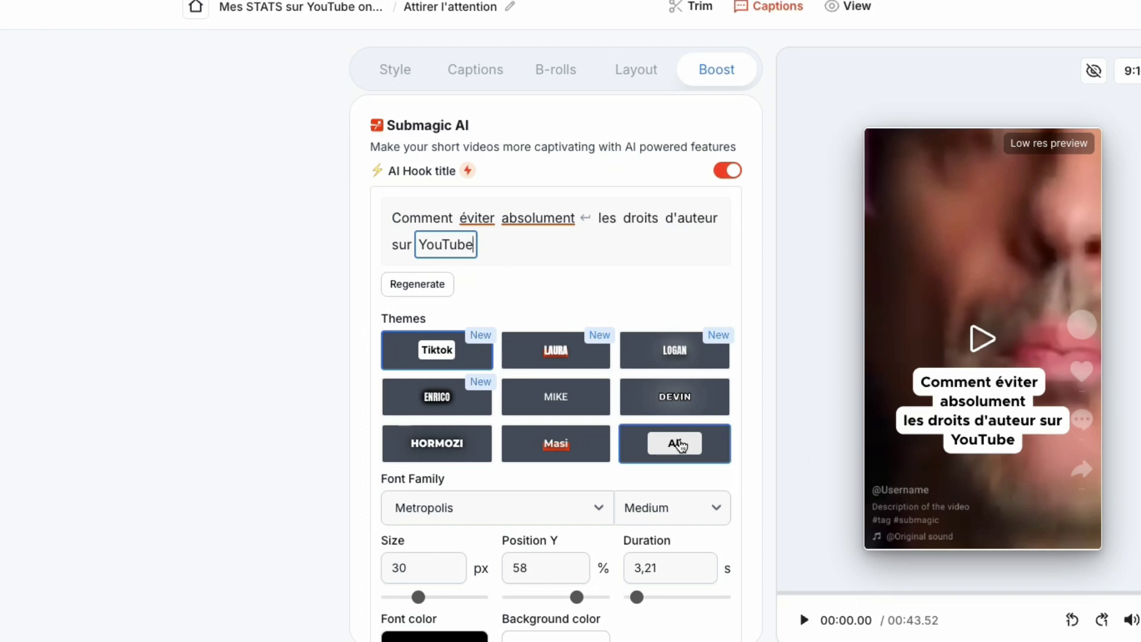
Step: Try the Laura, Mike, Enrico and Hormozi themes on the hook title, and apply the Tiktok theme
{"action": "left_click", "coordinate": [554, 355]}
{"action": "left_click", "coordinate": [549, 395]}
{"action": "left_click", "coordinate": [452, 399]}
{"action": "left_click", "coordinate": [451, 441]}
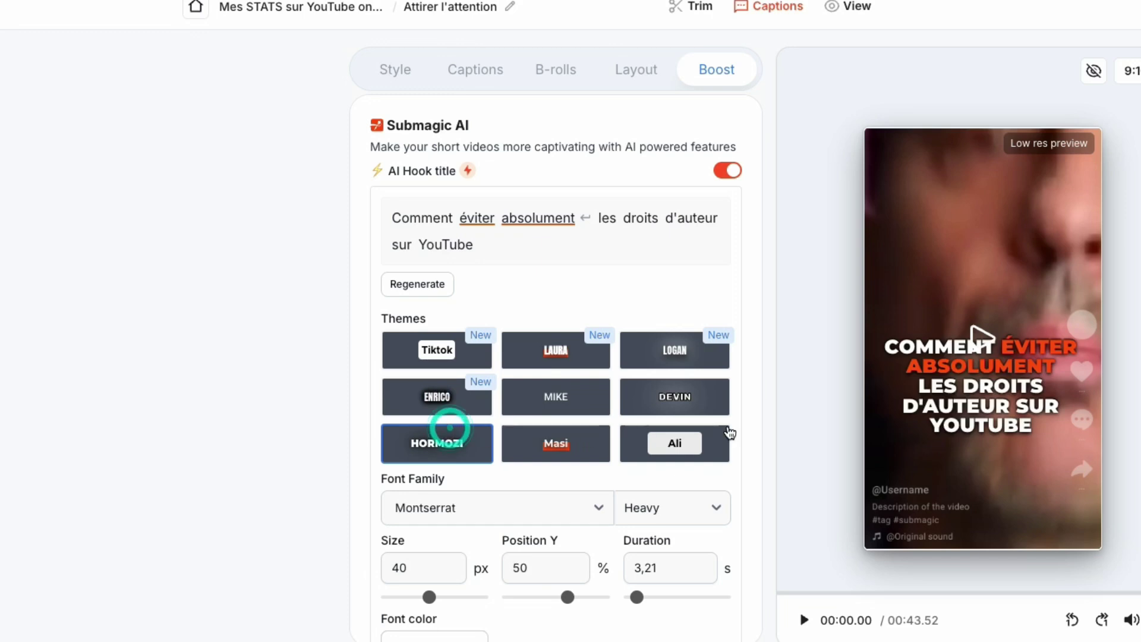
{"action": "left_click", "coordinate": [440, 344]}
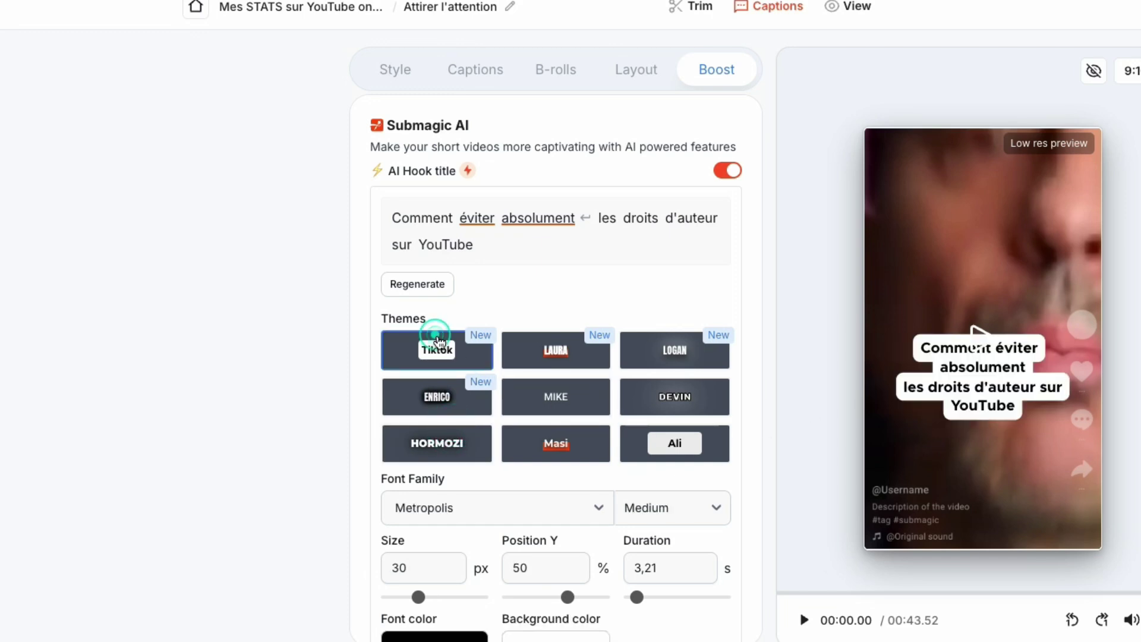
{"action": "scroll", "coordinate": [546, 519], "scroll_direction": "down", "scroll_amount": 1}
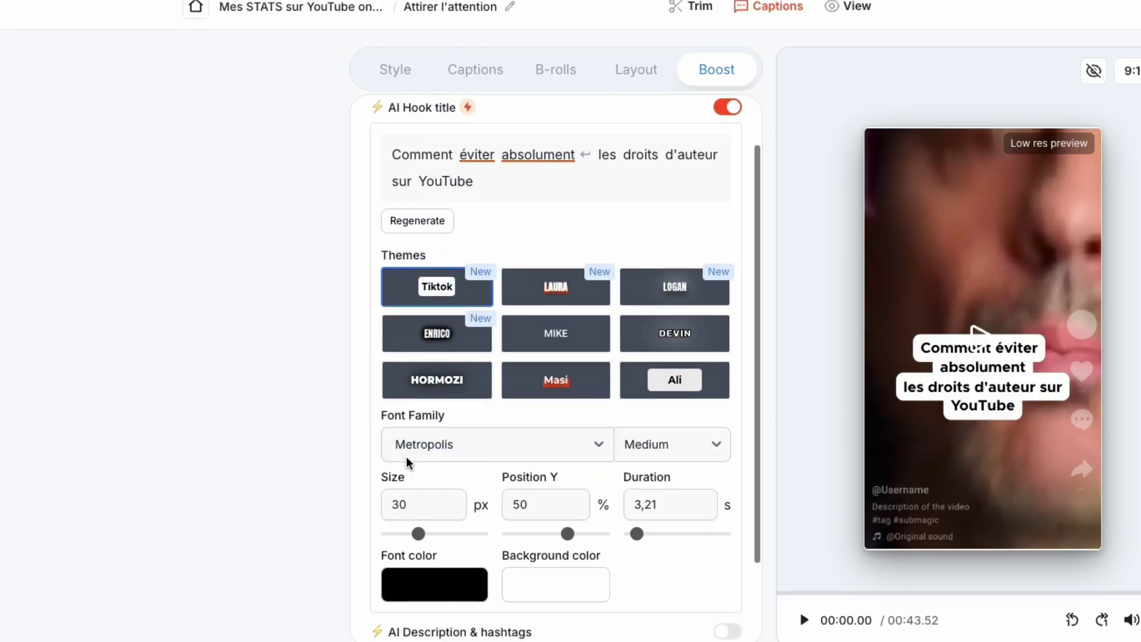
Step: Set the hook title's size to 42 px and its Position Y to 20%
{"action": "left_click_drag", "start_coordinate": [566, 535], "coordinate": [540, 536]}
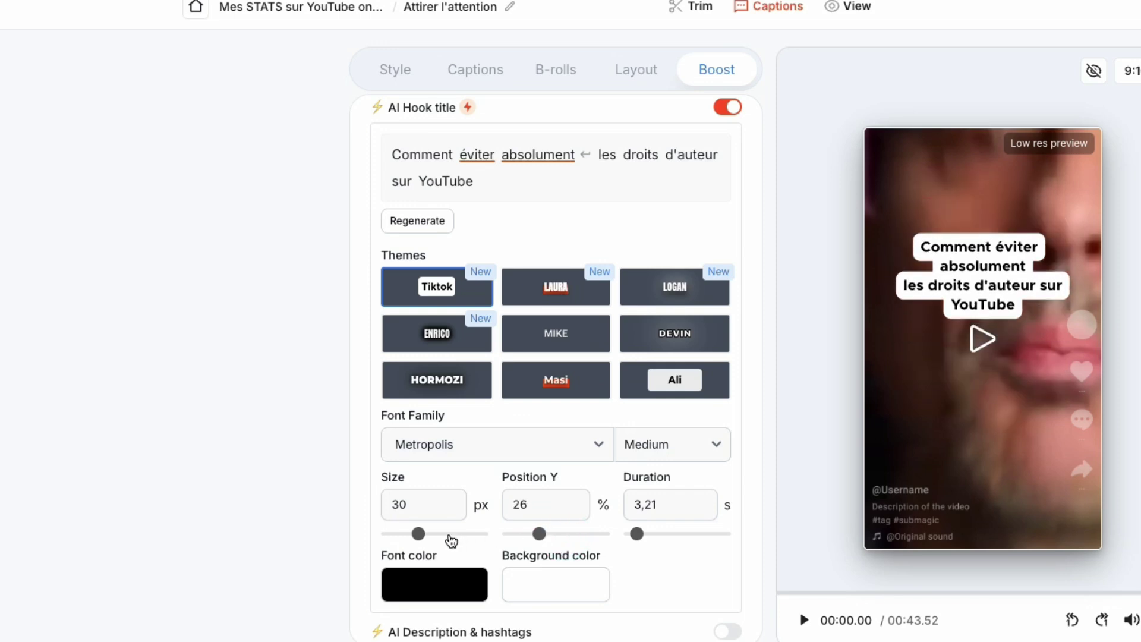
{"action": "left_click_drag", "start_coordinate": [418, 533], "coordinate": [429, 533]}
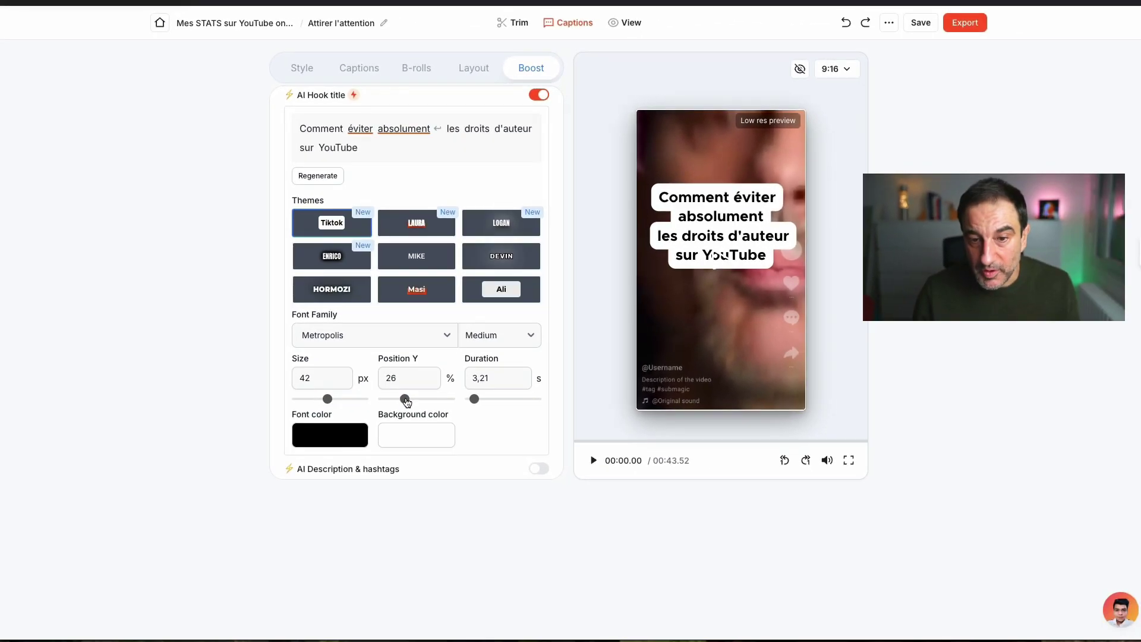
{"action": "left_click_drag", "start_coordinate": [406, 402], "coordinate": [401, 403]}
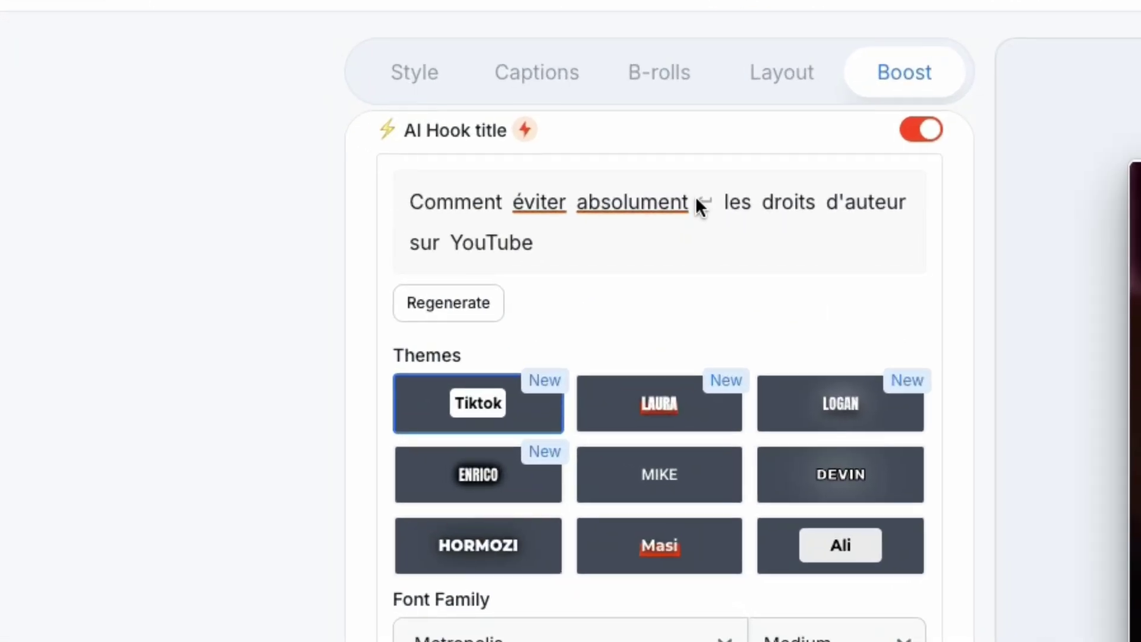
Step: Delete the word "absolument" from the hook title and check the editing options for the word "YouTube"
{"action": "left_click", "coordinate": [427, 126]}
{"action": "double_click", "coordinate": [689, 200]}
{"action": "left_click", "coordinate": [678, 200]}
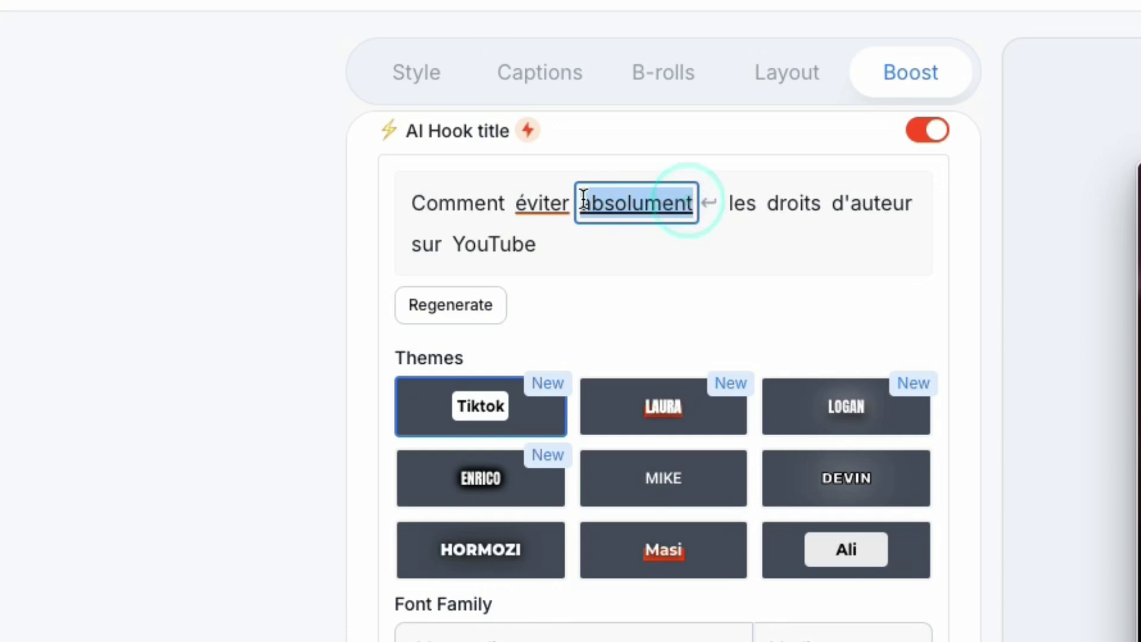
{"action": "key", "text": "BackSpace"}
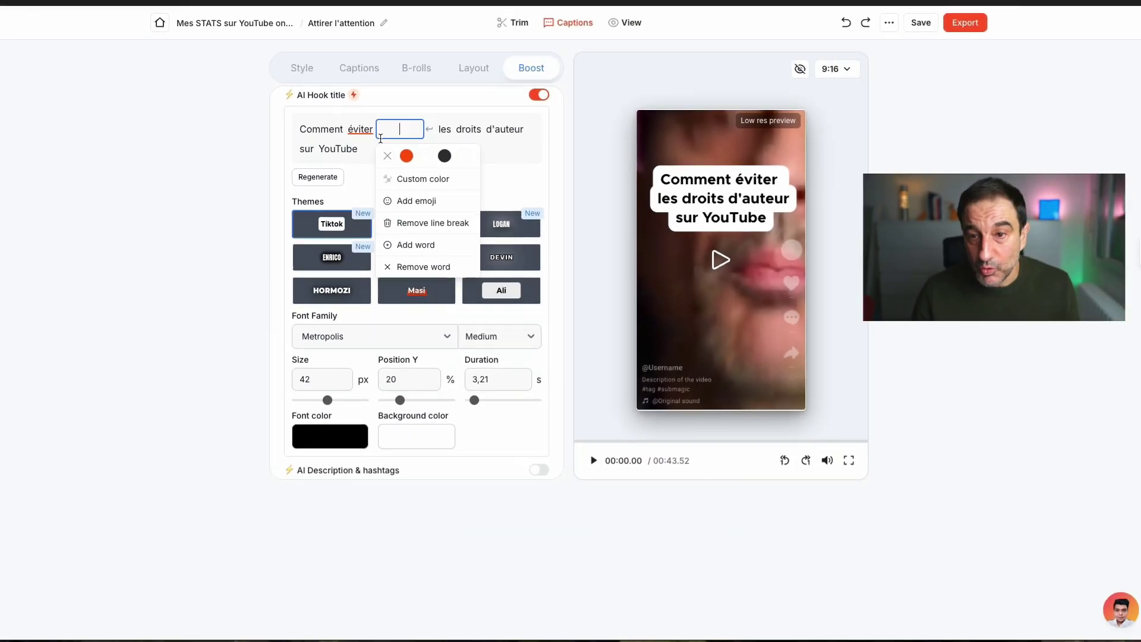
{"action": "left_click", "coordinate": [667, 265]}
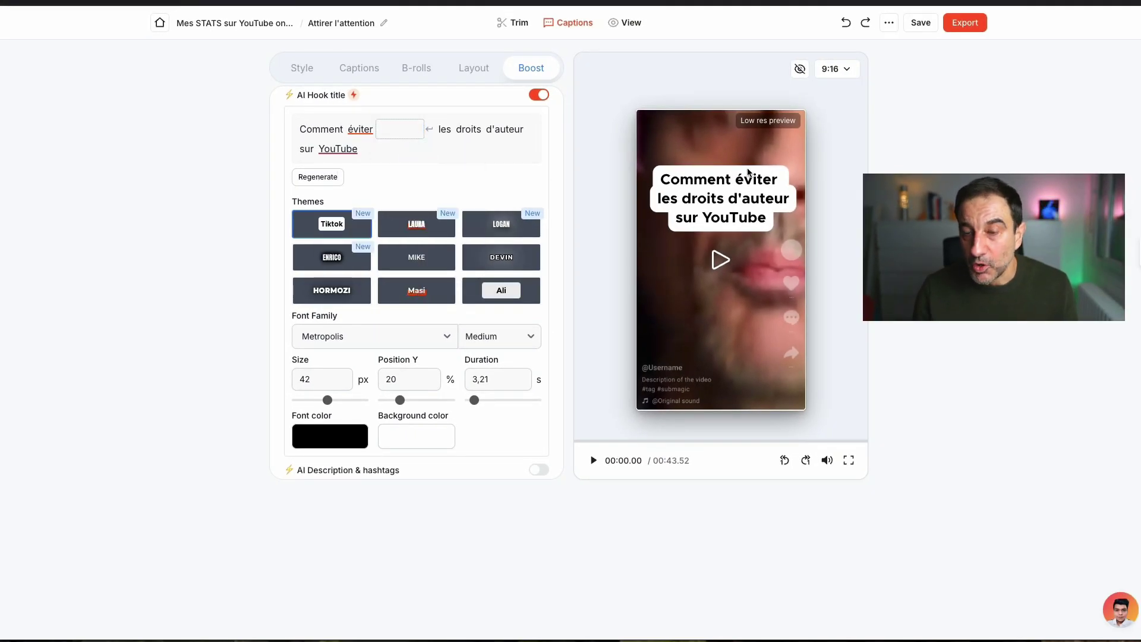
{"action": "left_click", "coordinate": [334, 148]}
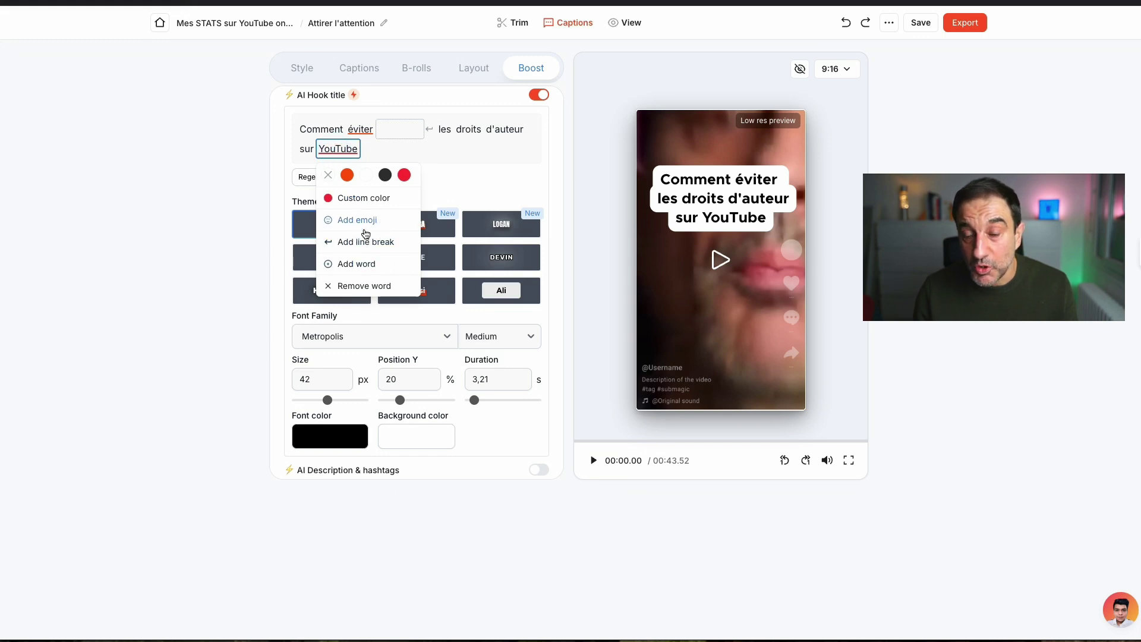
{"action": "left_click", "coordinate": [515, 168]}
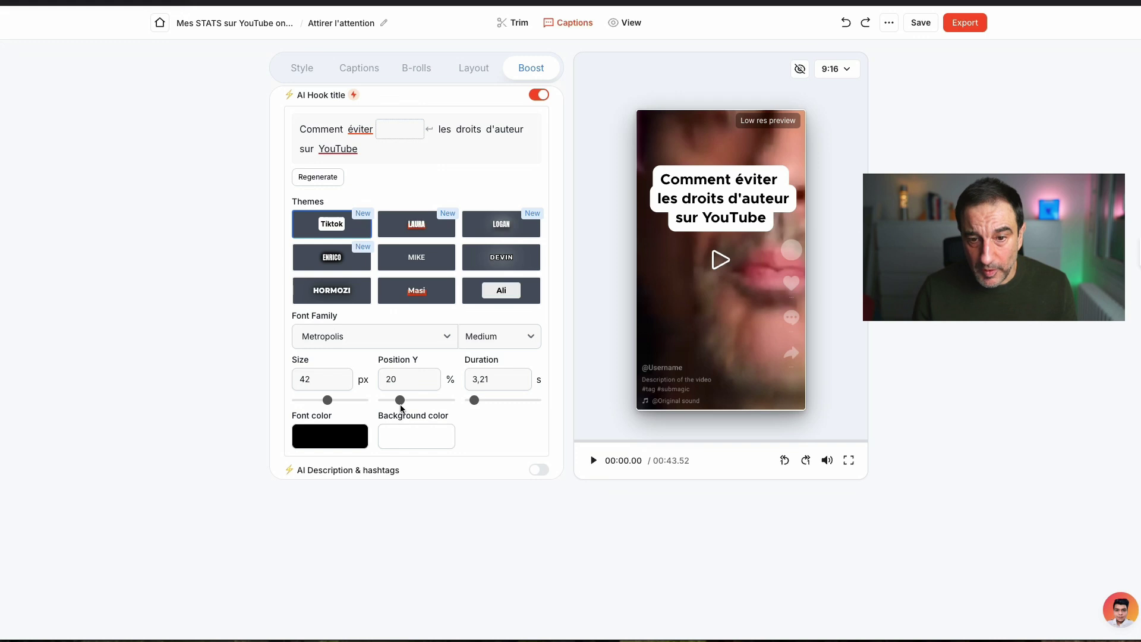
Step: Set the hook title's Position Y to 26% and its duration to 3,00 s
{"action": "left_click_drag", "start_coordinate": [400, 404], "coordinate": [405, 405]}
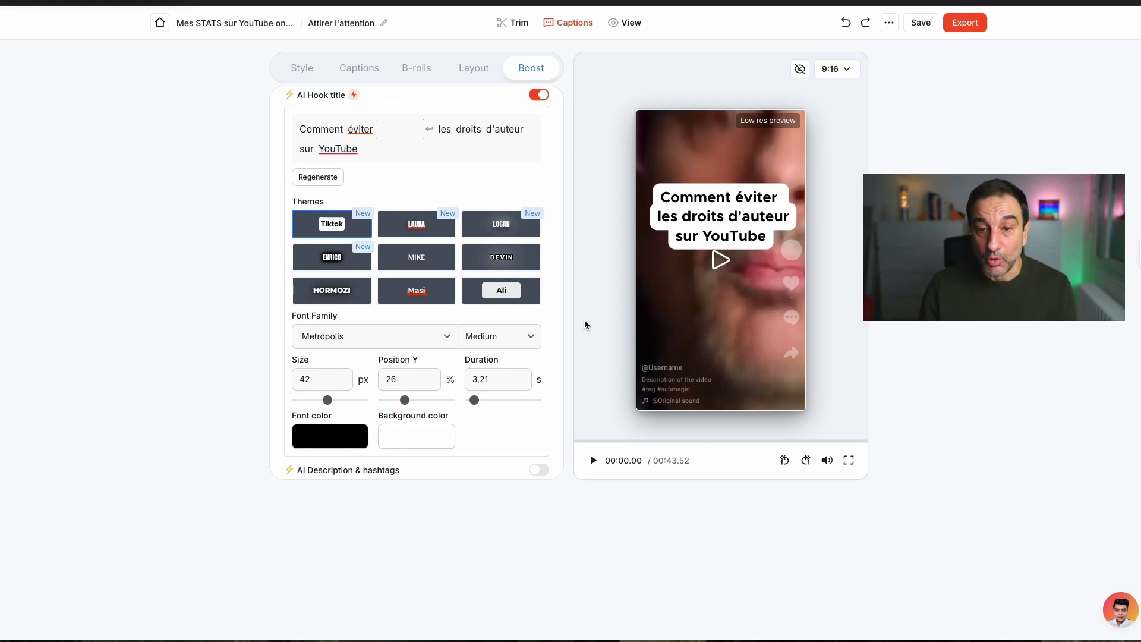
{"action": "scroll", "coordinate": [525, 361], "scroll_direction": "down", "scroll_amount": 1}
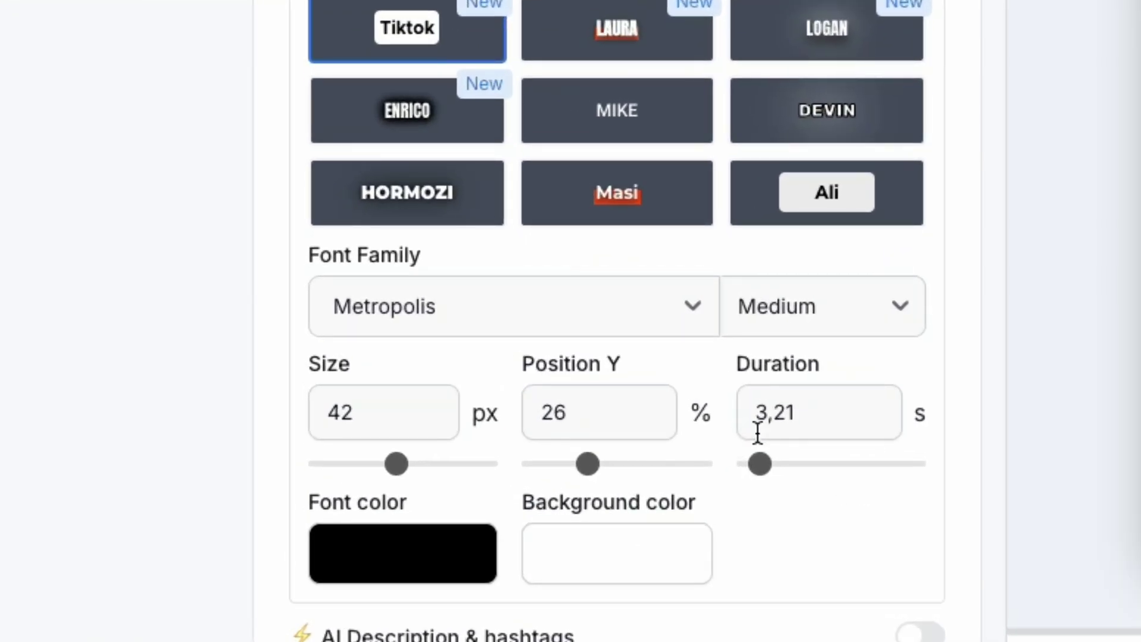
{"action": "left_click_drag", "start_coordinate": [798, 410], "coordinate": [746, 409]}
{"action": "type", "text": "3,19"}
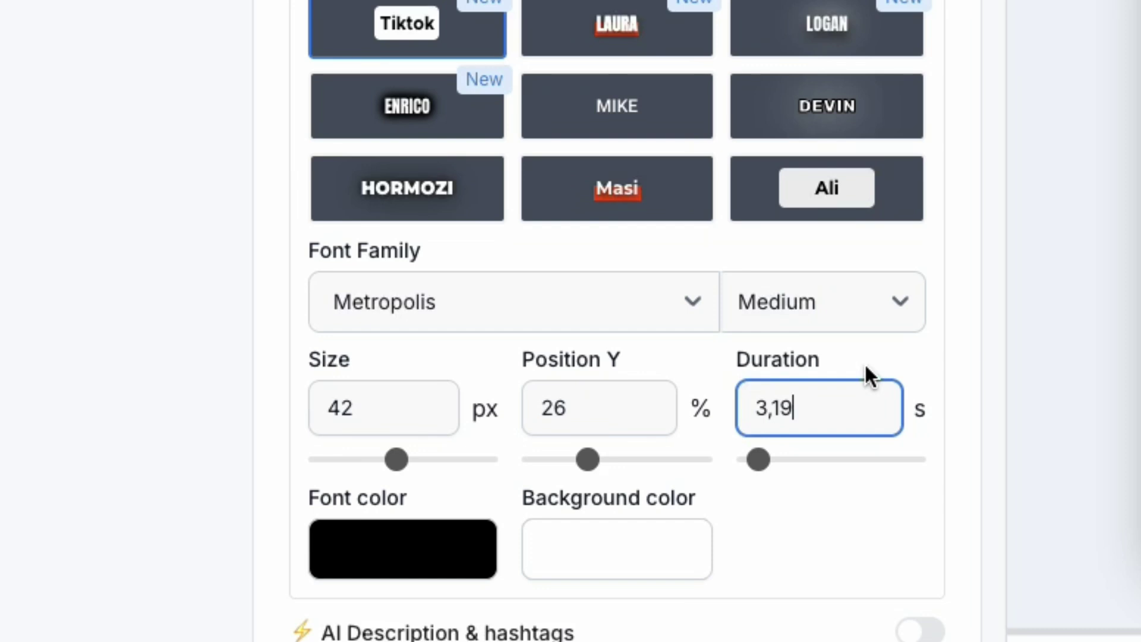
{"action": "key", "text": "BackSpace"}
{"action": "key", "text": "BackSpace"}
{"action": "type", "text": "00"}
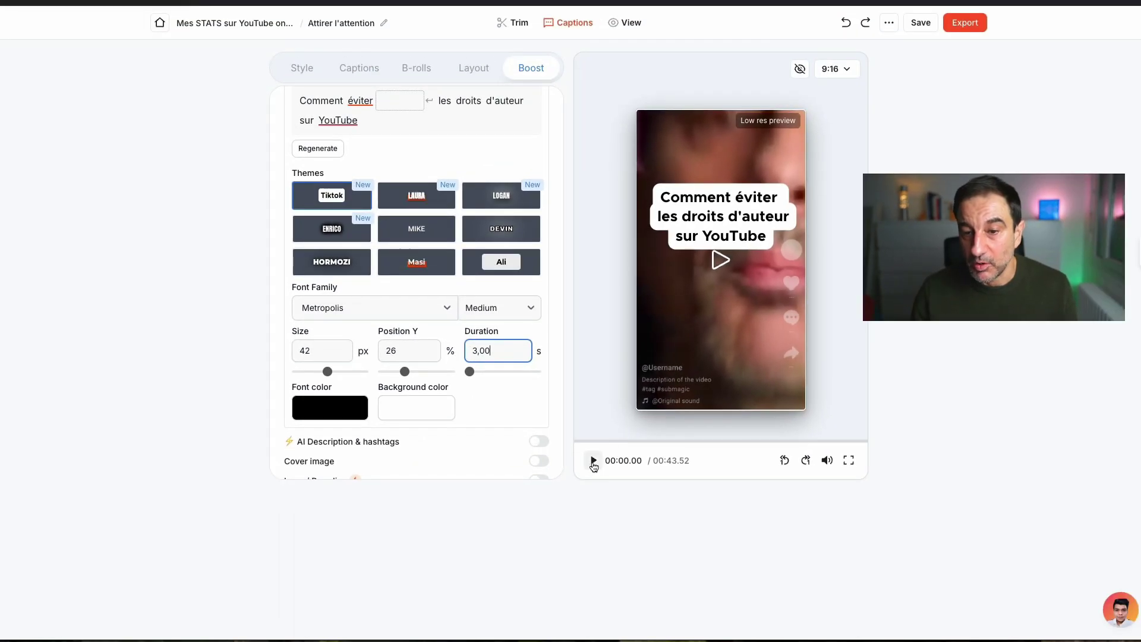
Step: Play the clip past the hook title, return to 00:00.72, and try a title duration of 2 s
{"action": "left_click", "coordinate": [593, 460]}
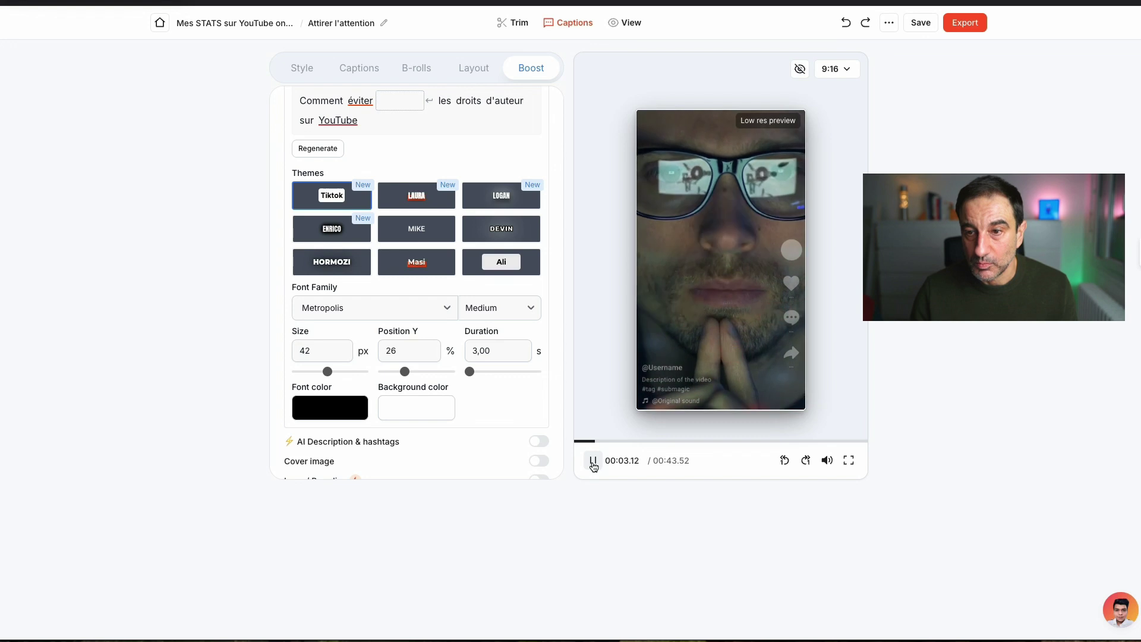
{"action": "left_click", "coordinate": [593, 461]}
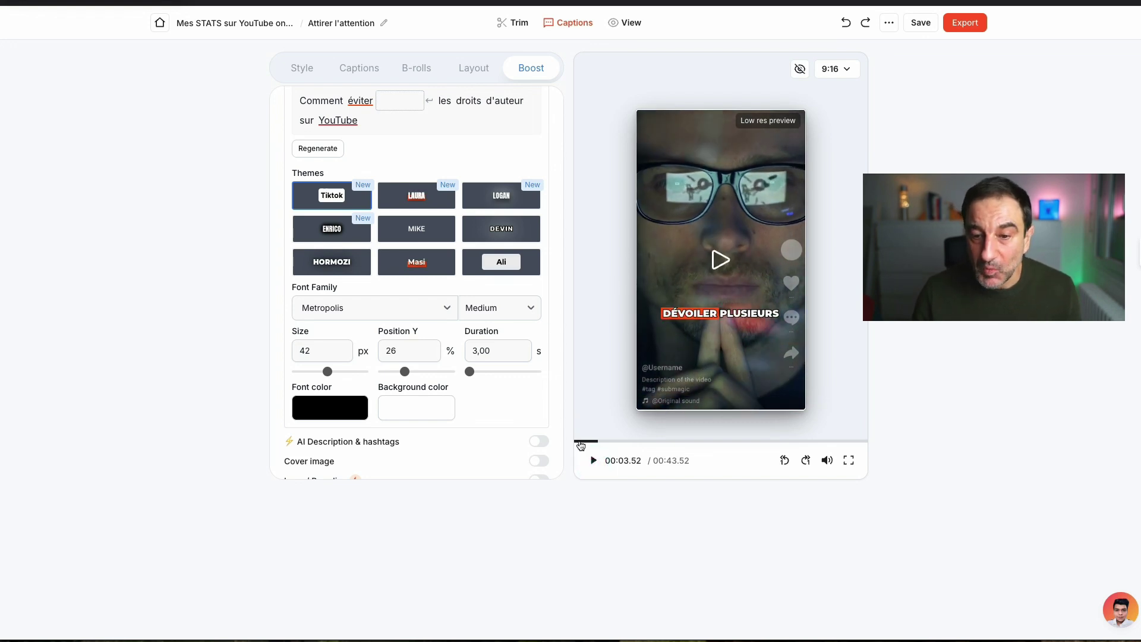
{"action": "left_click", "coordinate": [578, 442]}
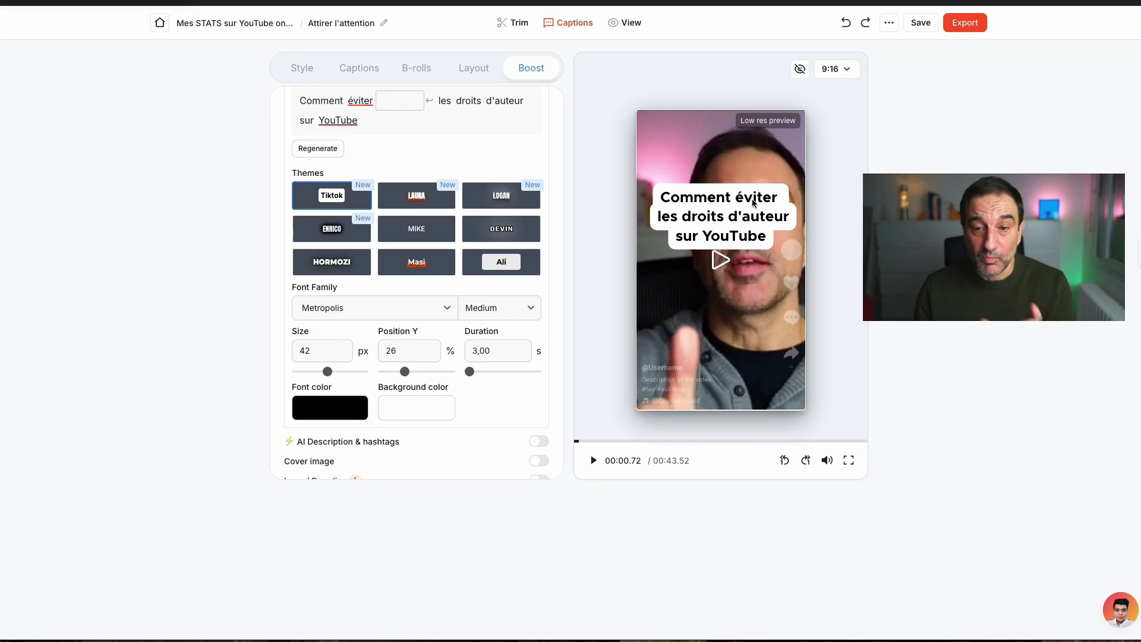
{"action": "double_click", "coordinate": [507, 350]}
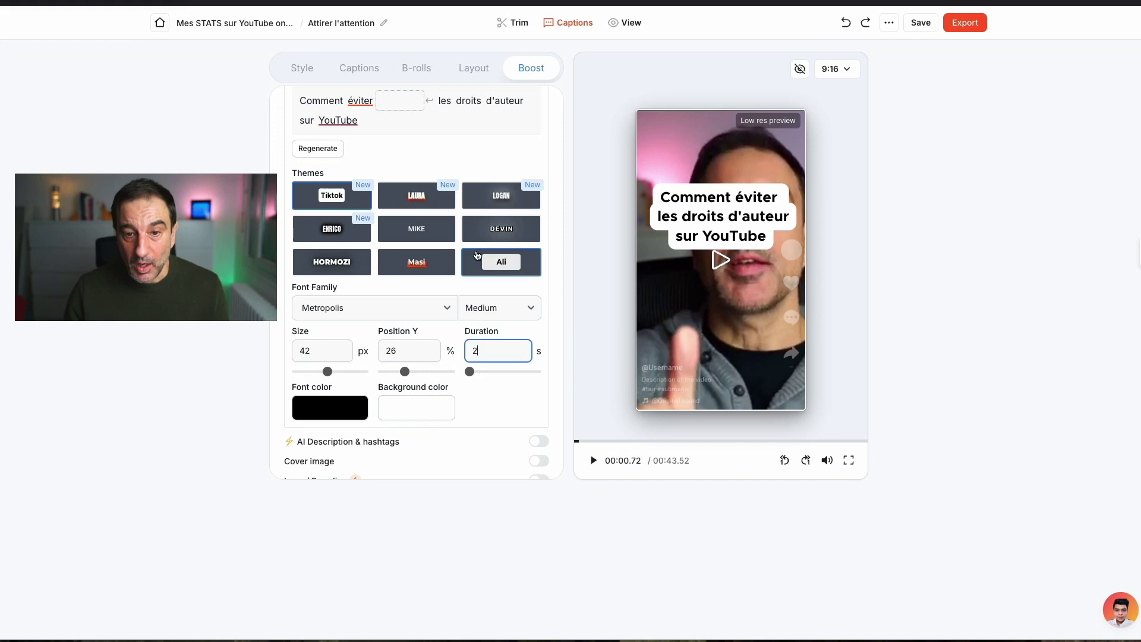
Step: Enable AI Description & hashtags to generate the text, and highlight the three description lines
{"action": "scroll", "coordinate": [476, 255], "scroll_direction": "down", "scroll_amount": 1}
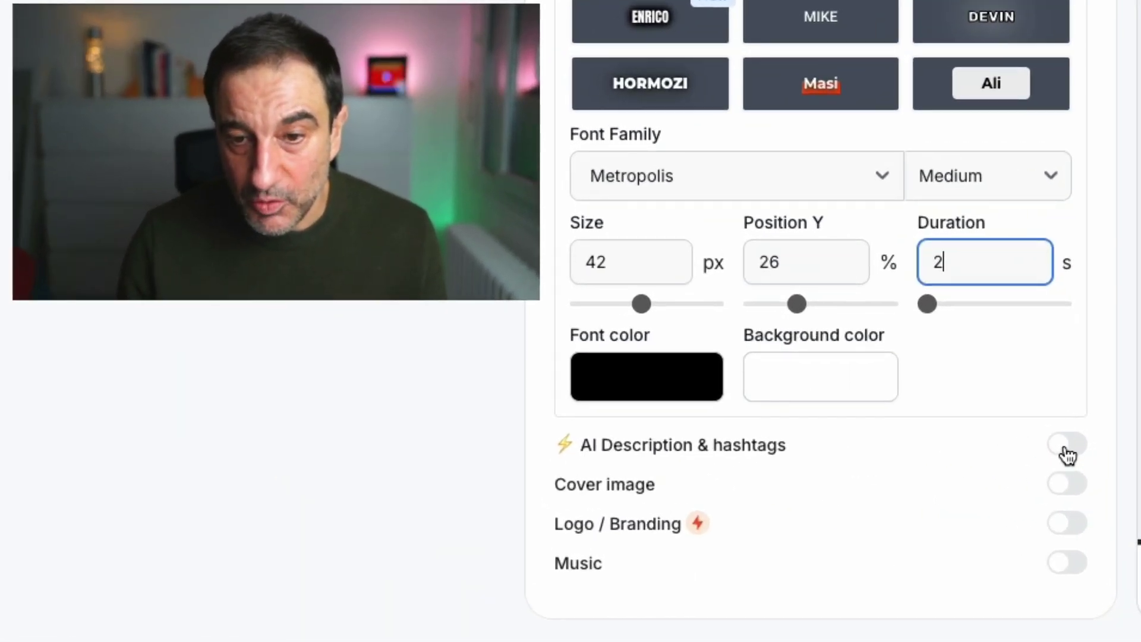
{"action": "left_click", "coordinate": [1067, 453]}
{"action": "scroll", "coordinate": [1016, 453], "scroll_direction": "down", "scroll_amount": 5}
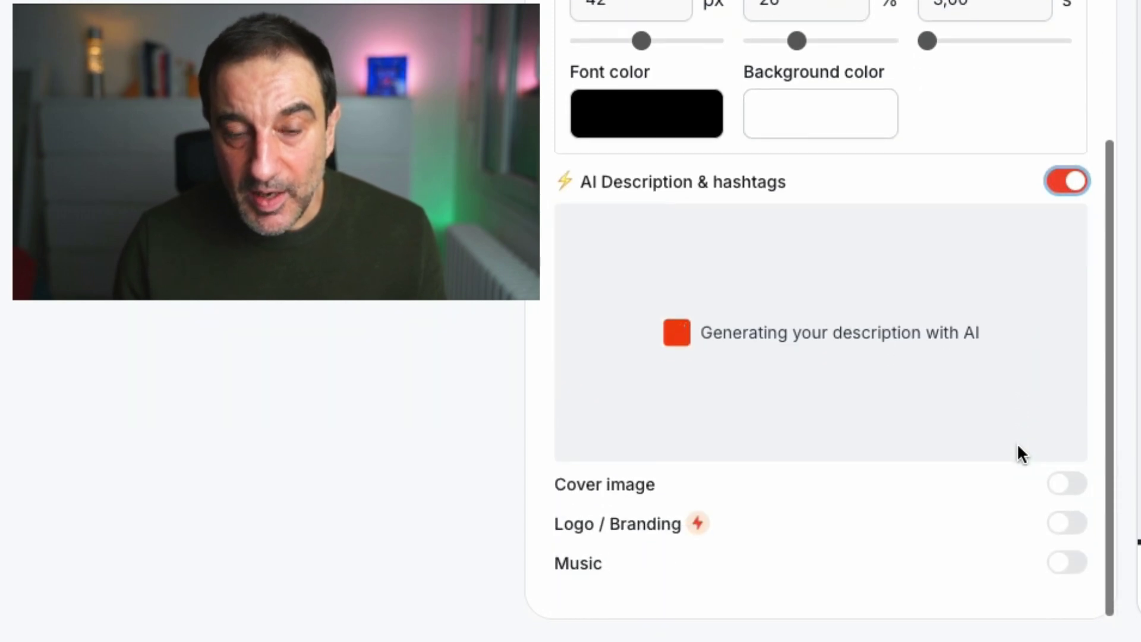
{"action": "left_click_drag", "start_coordinate": [562, 221], "coordinate": [881, 267]}
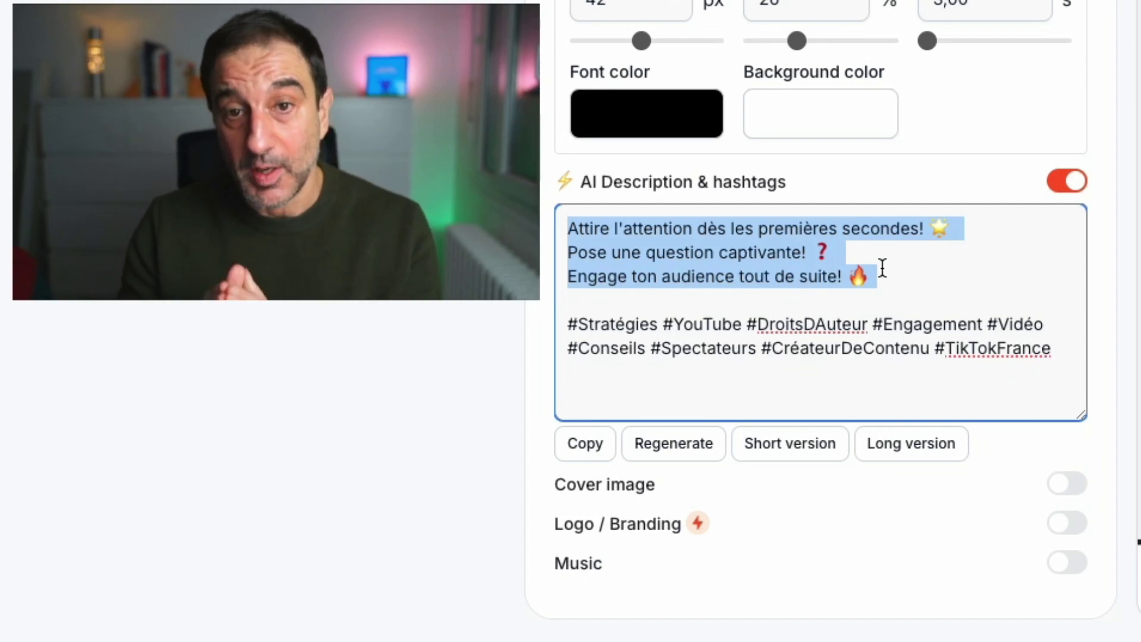
{"action": "left_click", "coordinate": [591, 253]}
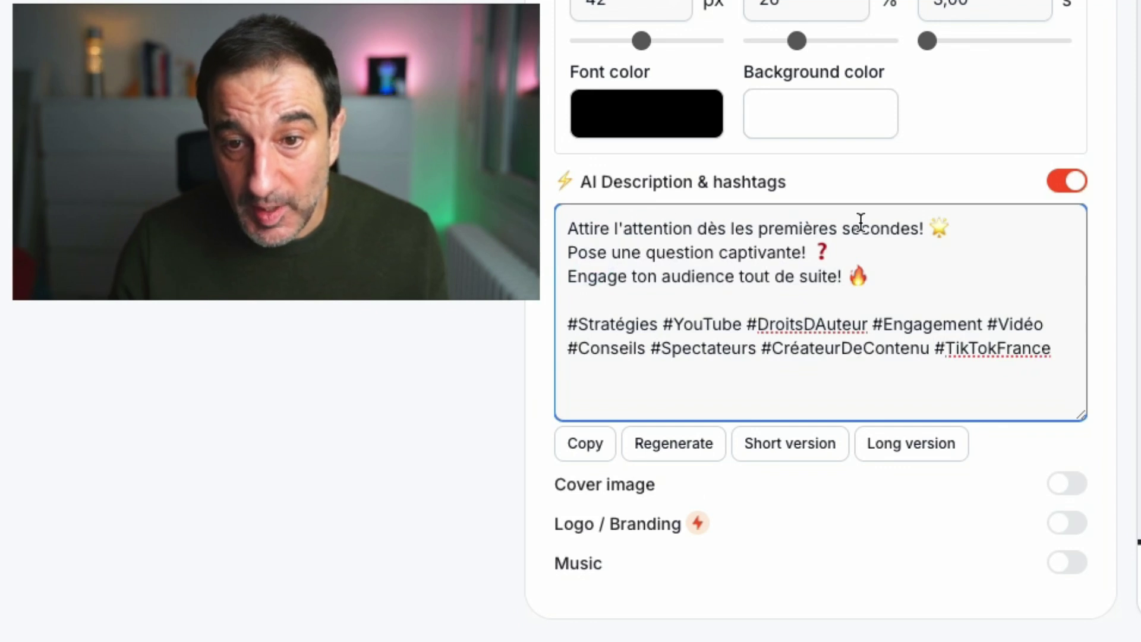
Step: Remove the star emoji and the question mark emoji from the first two lines of the generated description
{"action": "left_click", "coordinate": [951, 227]}
{"action": "key", "text": "BackSpace"}
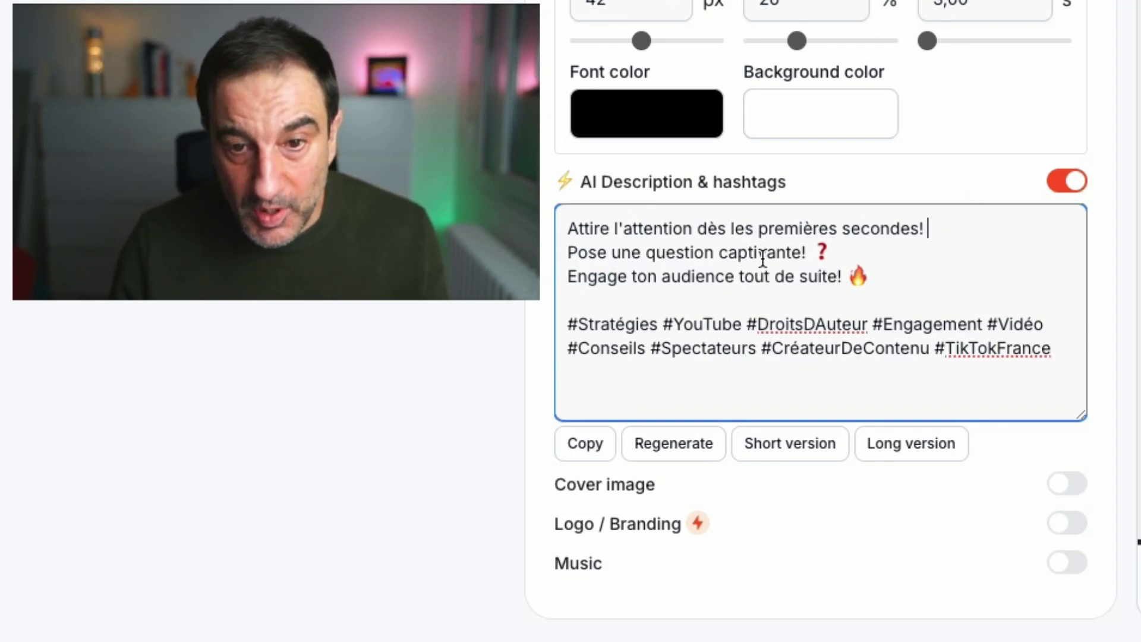
{"action": "left_click", "coordinate": [825, 253]}
{"action": "key", "text": "BackSpace"}
{"action": "key", "text": "BackSpace"}
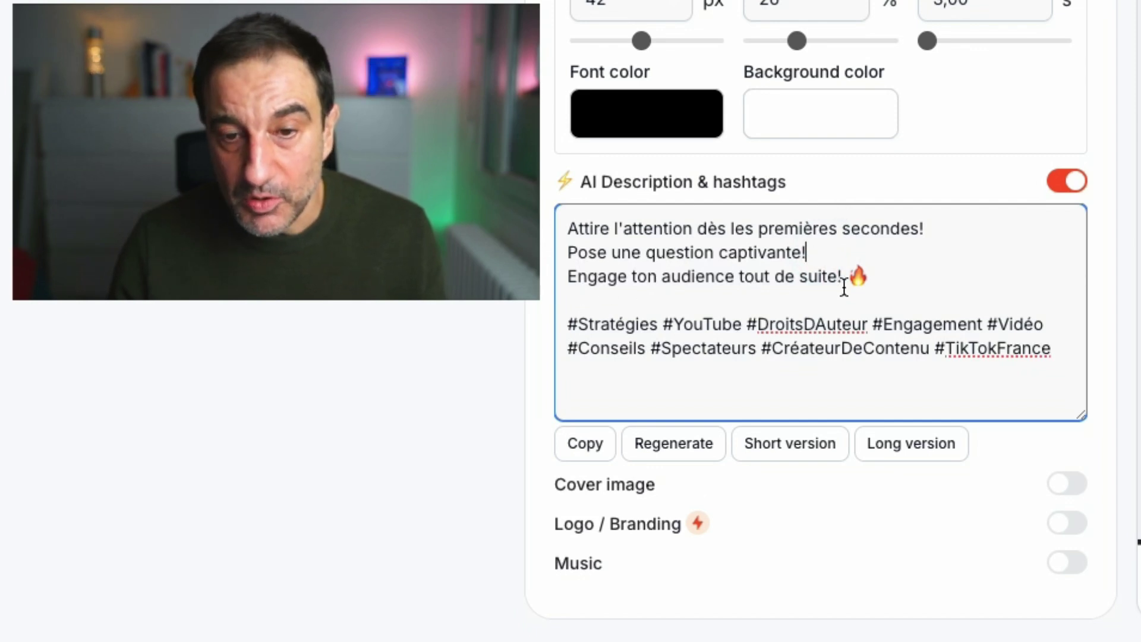
{"action": "left_click", "coordinate": [866, 277]}
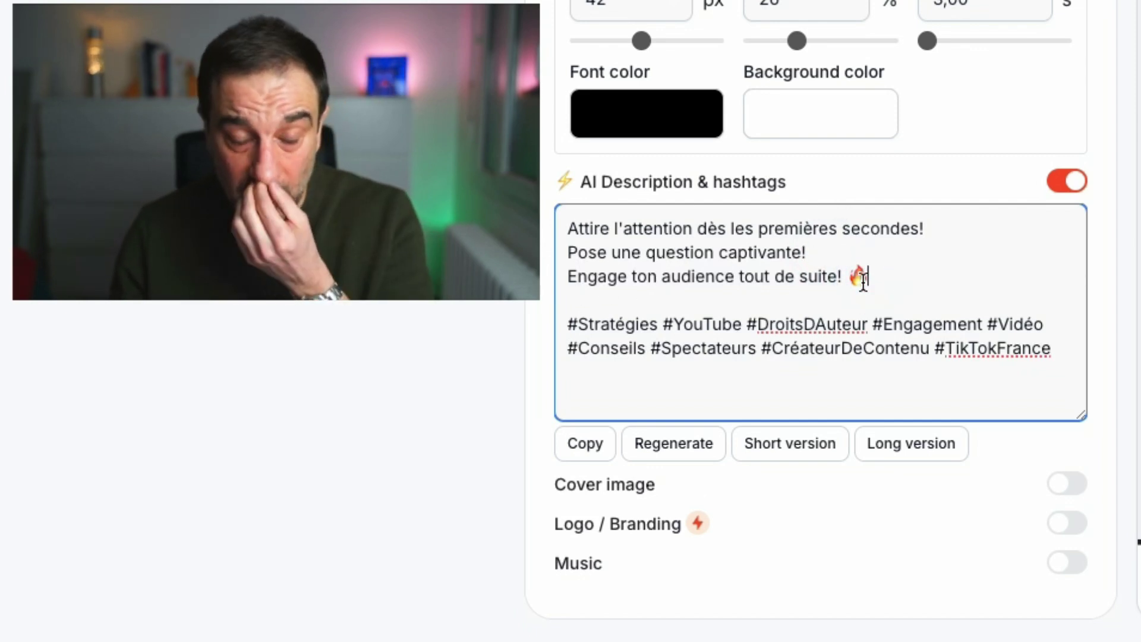
Step: Review the generated description lines and the hashtags beneath them
{"action": "left_click_drag", "start_coordinate": [564, 225], "coordinate": [881, 269]}
{"action": "left_click", "coordinate": [787, 297]}
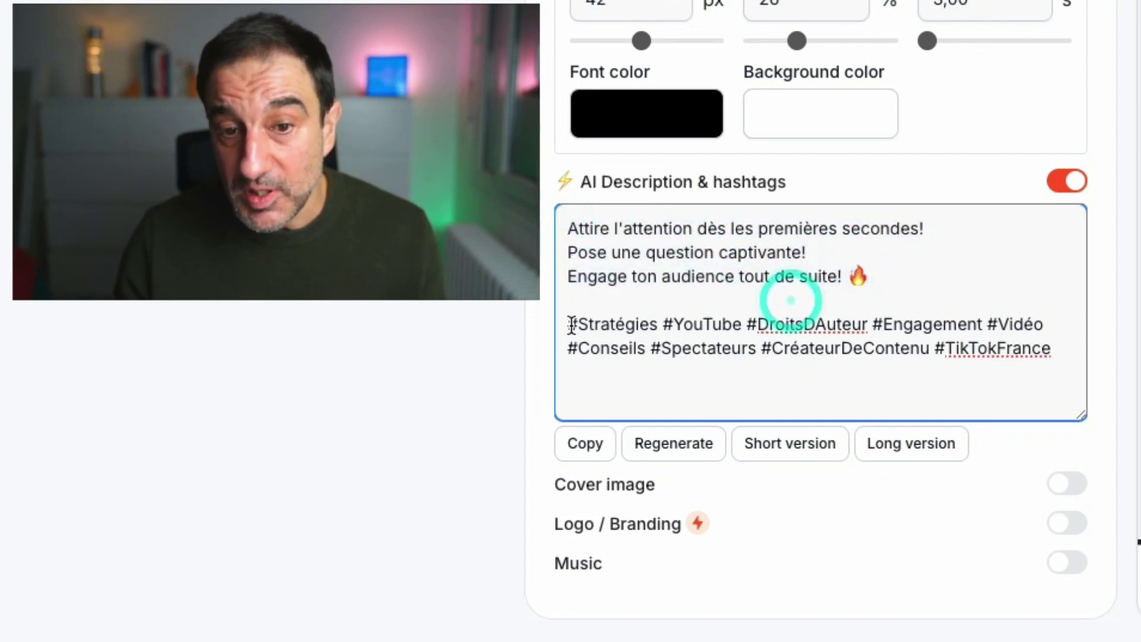
{"action": "left_click_drag", "start_coordinate": [559, 326], "coordinate": [1040, 356]}
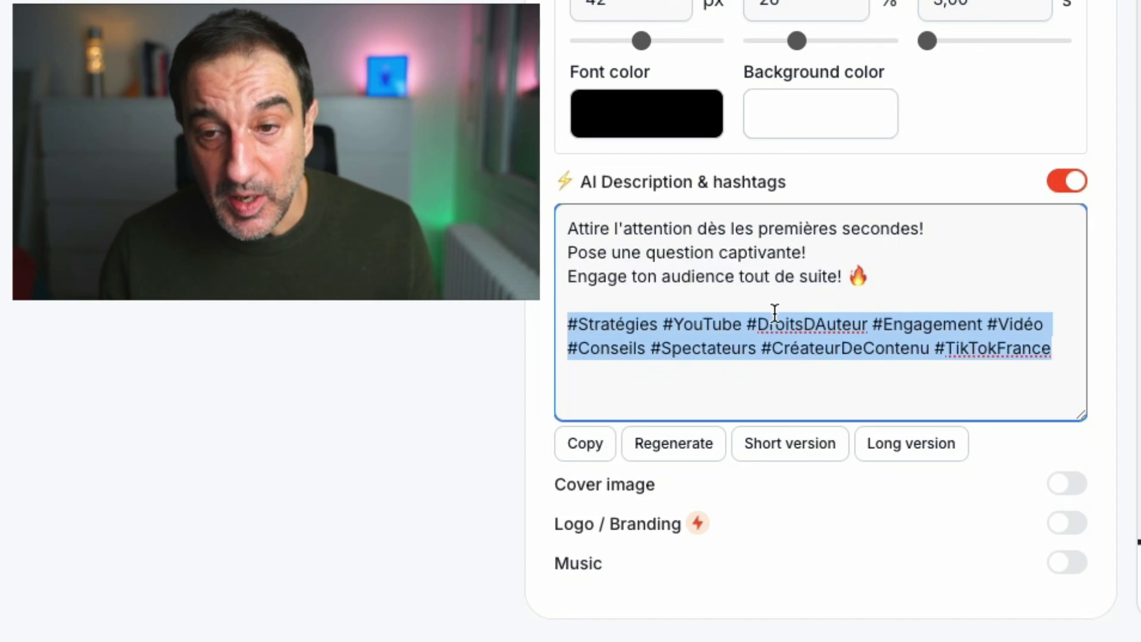
{"action": "left_click", "coordinate": [842, 344]}
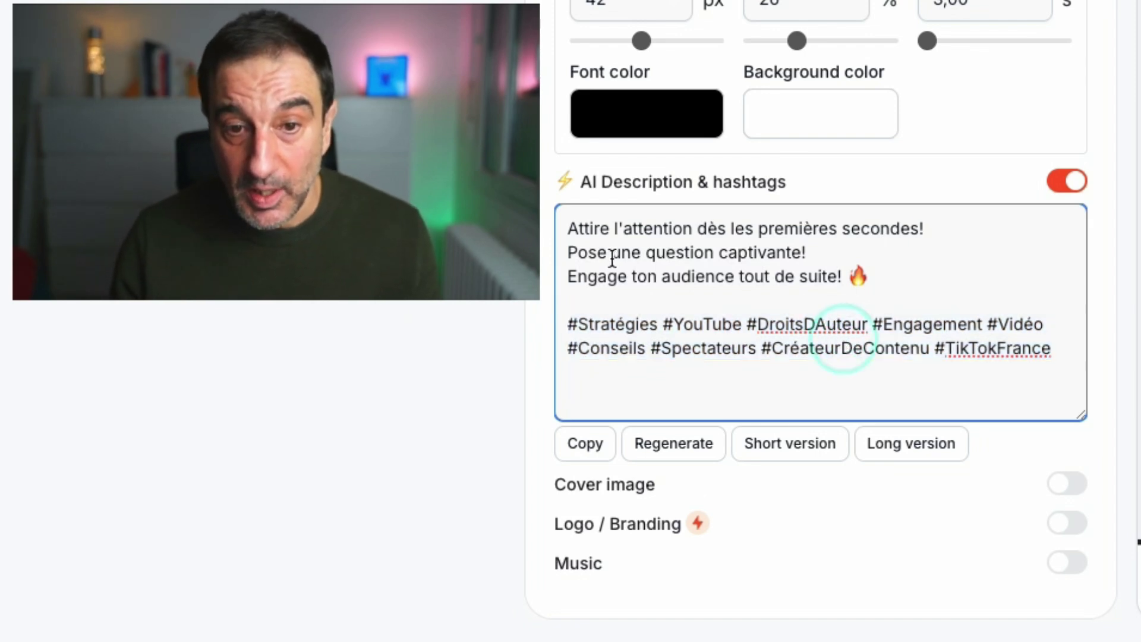
{"action": "left_click_drag", "start_coordinate": [567, 227], "coordinate": [896, 266]}
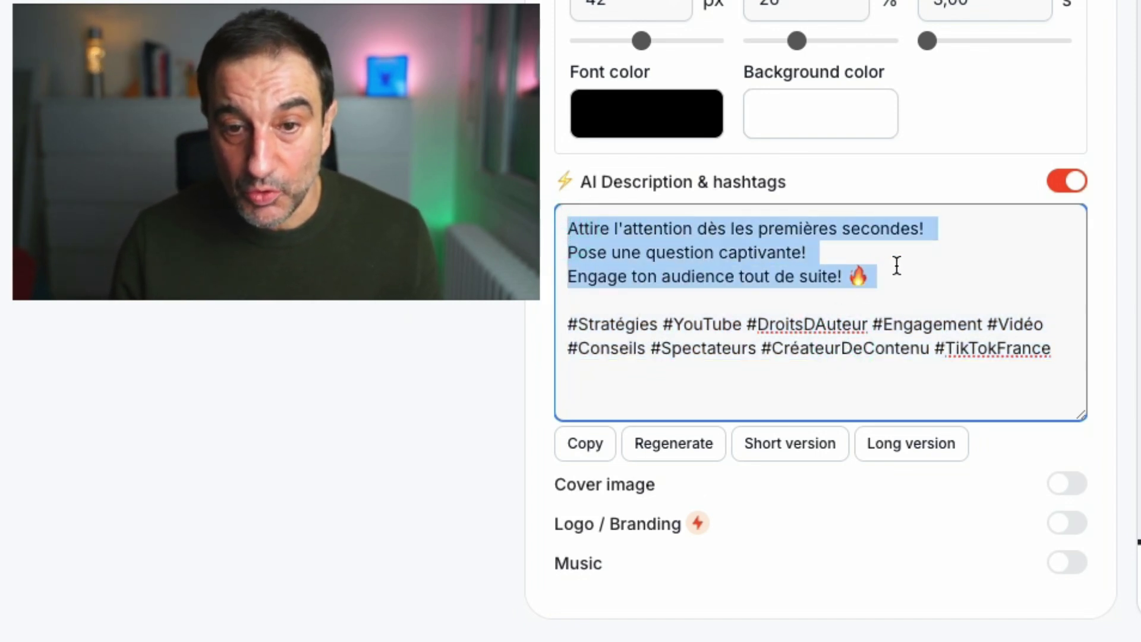
{"action": "left_click", "coordinate": [586, 323]}
{"action": "triple_click", "coordinate": [565, 320]}
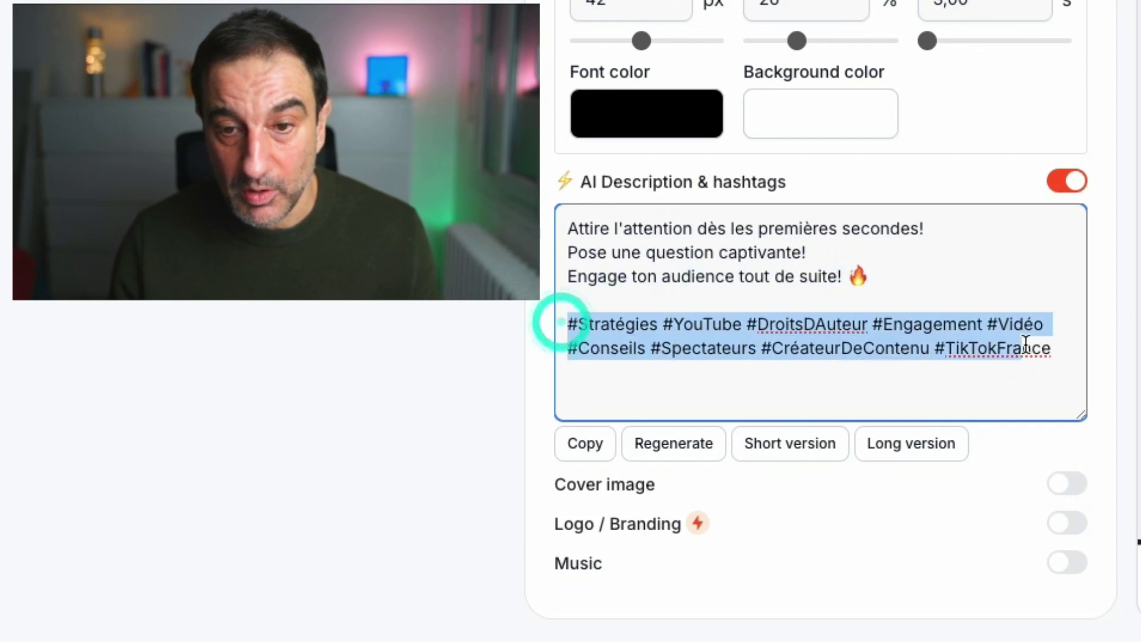
{"action": "left_click", "coordinate": [965, 294]}
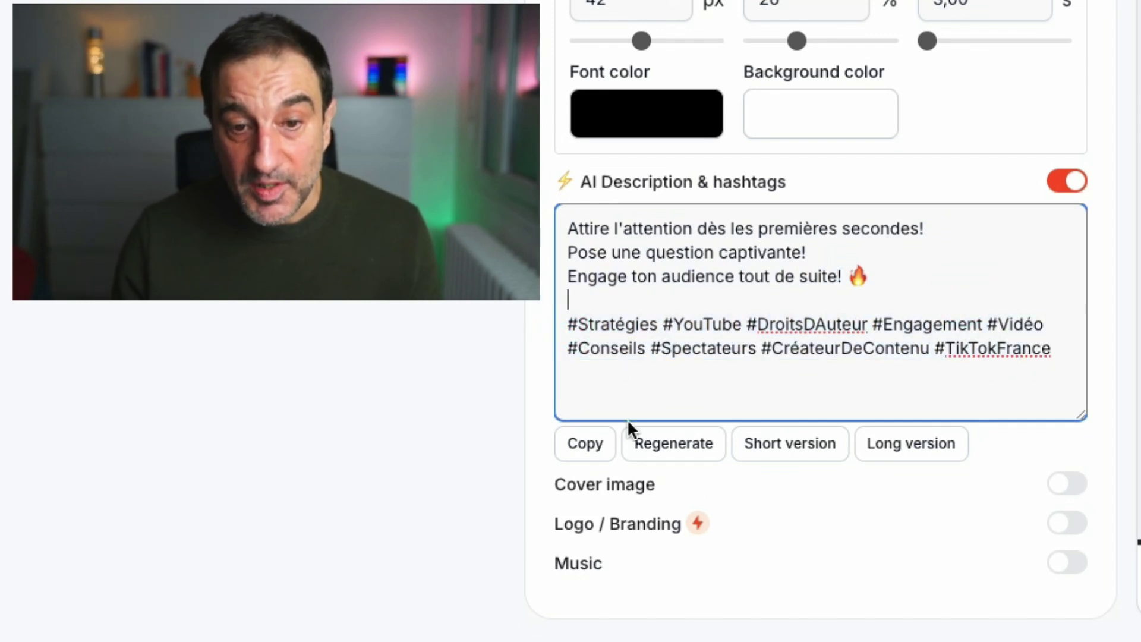
Step: Copy the complete description with its hashtags to the clipboard
{"action": "left_click", "coordinate": [578, 447]}
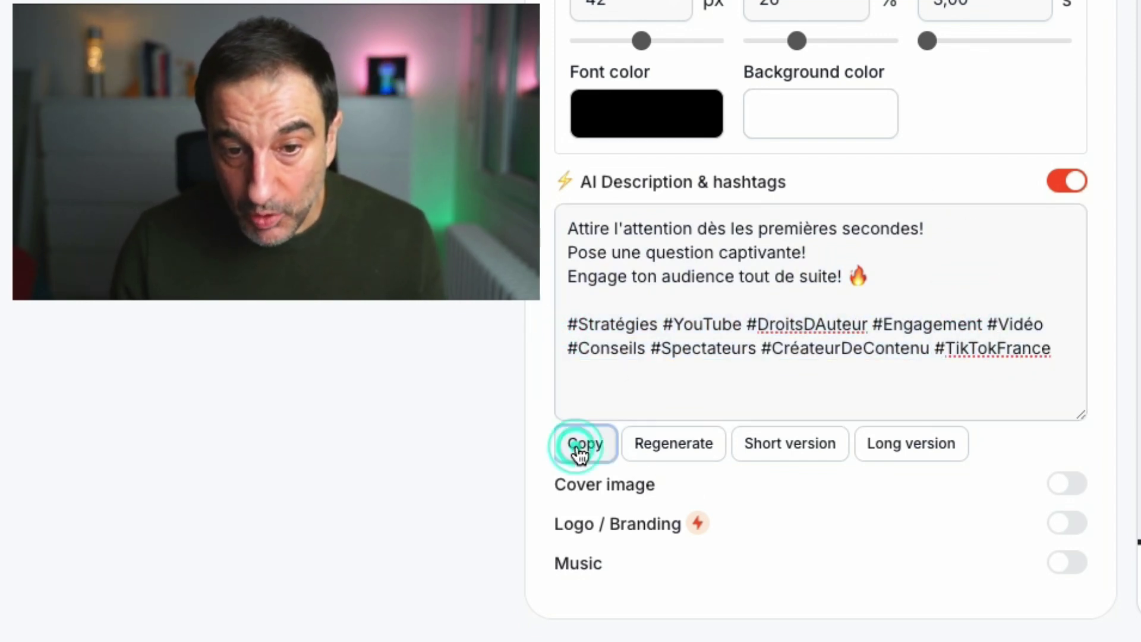
{"action": "left_click_drag", "start_coordinate": [568, 231], "coordinate": [1045, 350]}
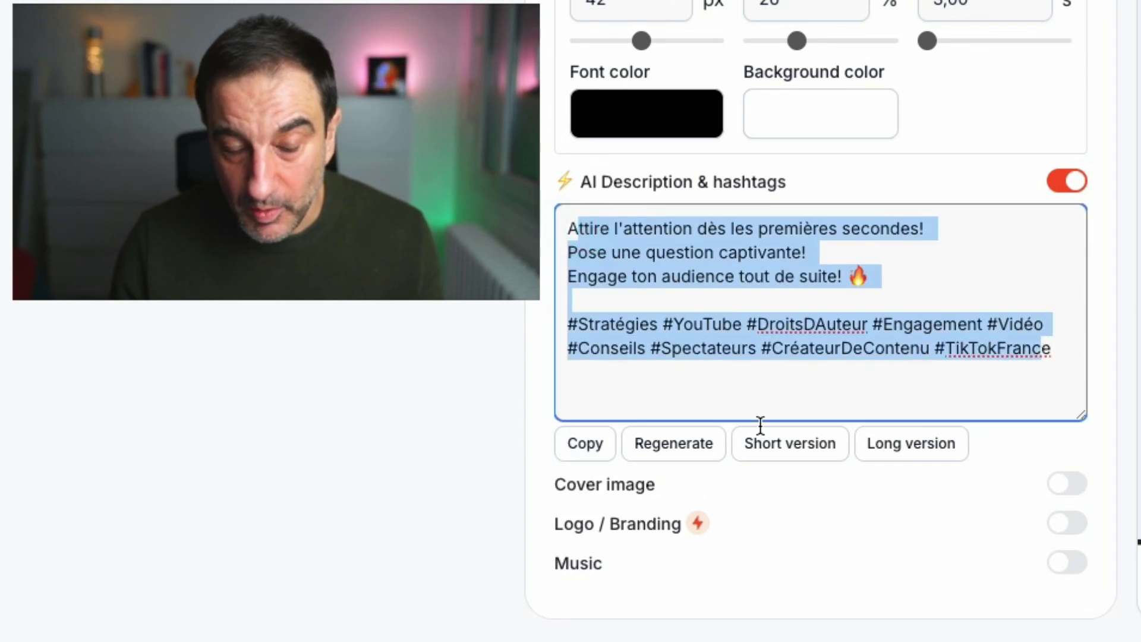
{"action": "left_click", "coordinate": [583, 452]}
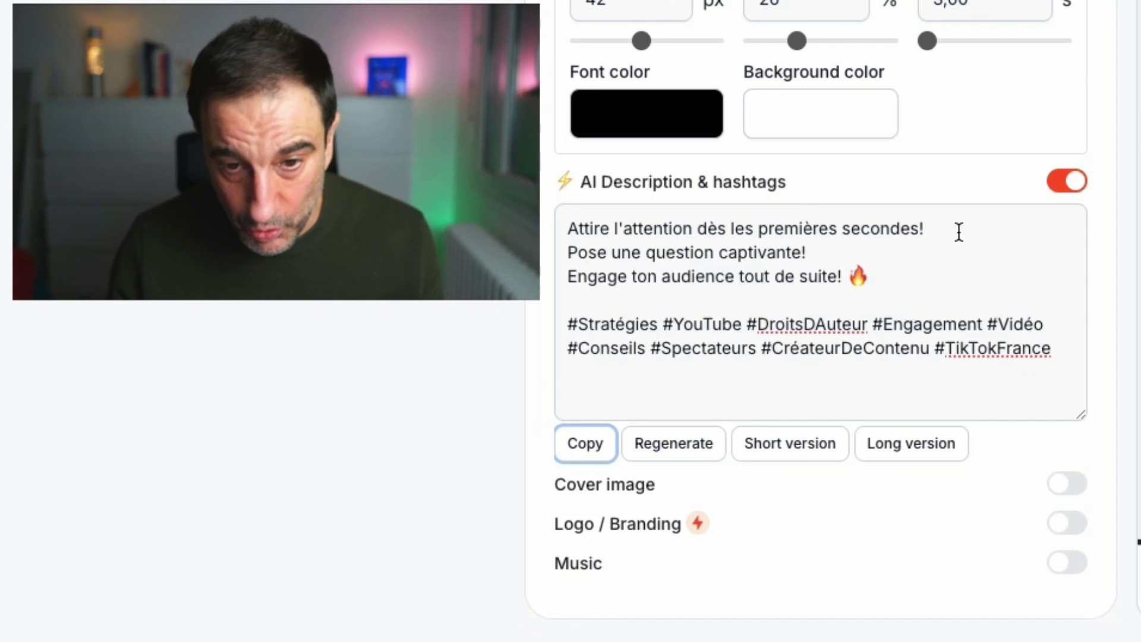
Step: Regenerate the AI description and hashtags twice to get a different version
{"action": "left_click", "coordinate": [692, 454]}
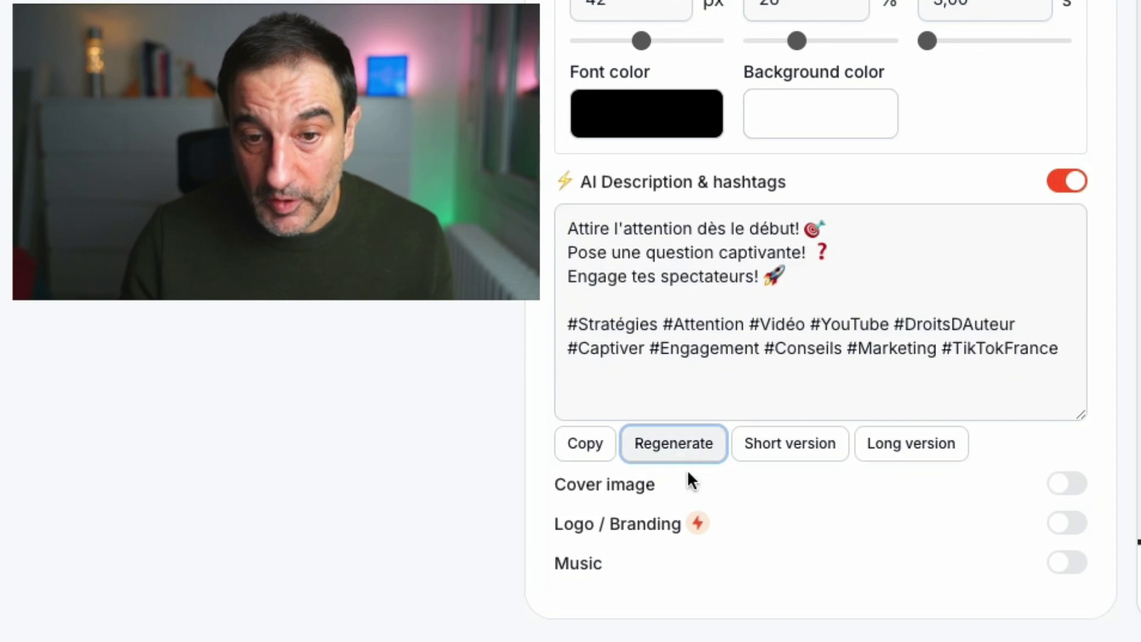
{"action": "left_click", "coordinate": [682, 445]}
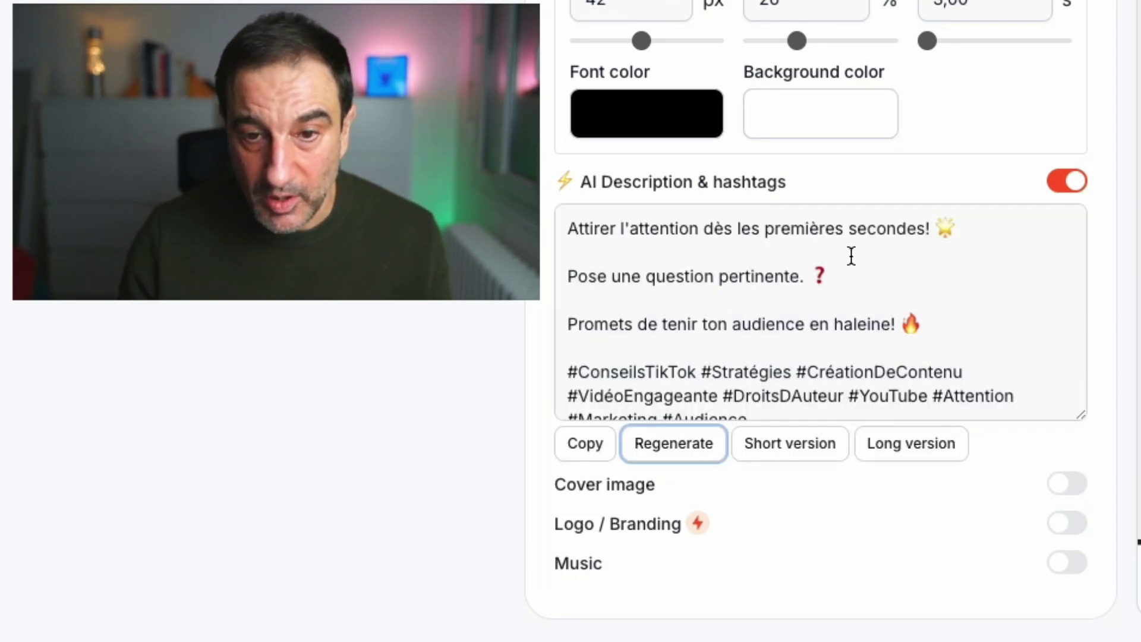
{"action": "left_click", "coordinate": [821, 252]}
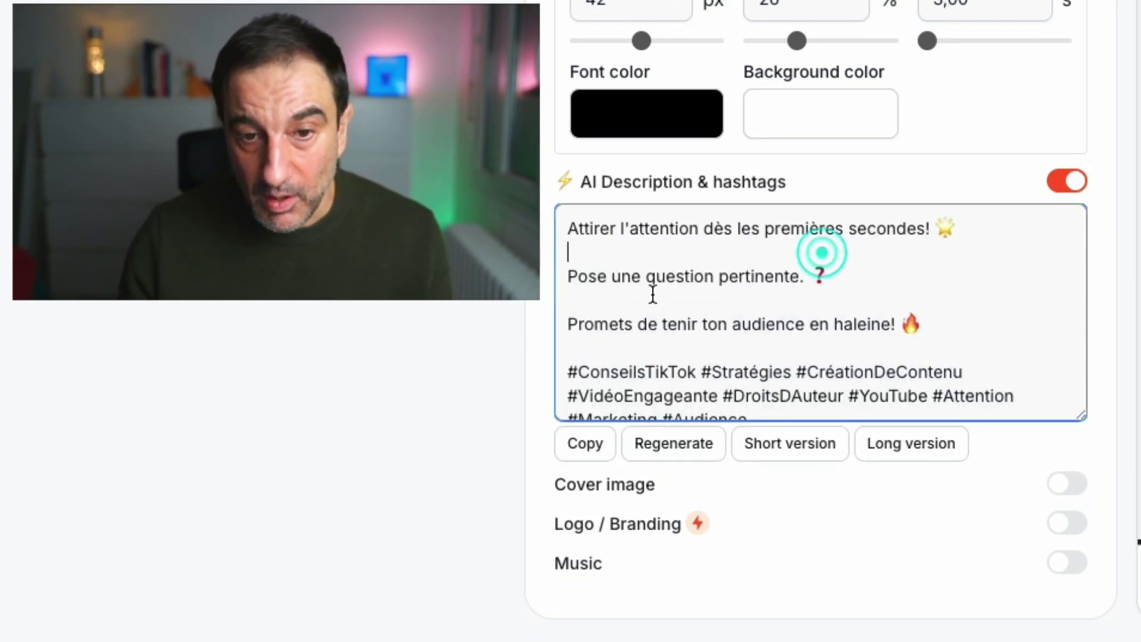
Step: Remove the blank lines between the three sentences of the generated description
{"action": "left_click", "coordinate": [569, 276]}
{"action": "key", "text": "BackSpace"}
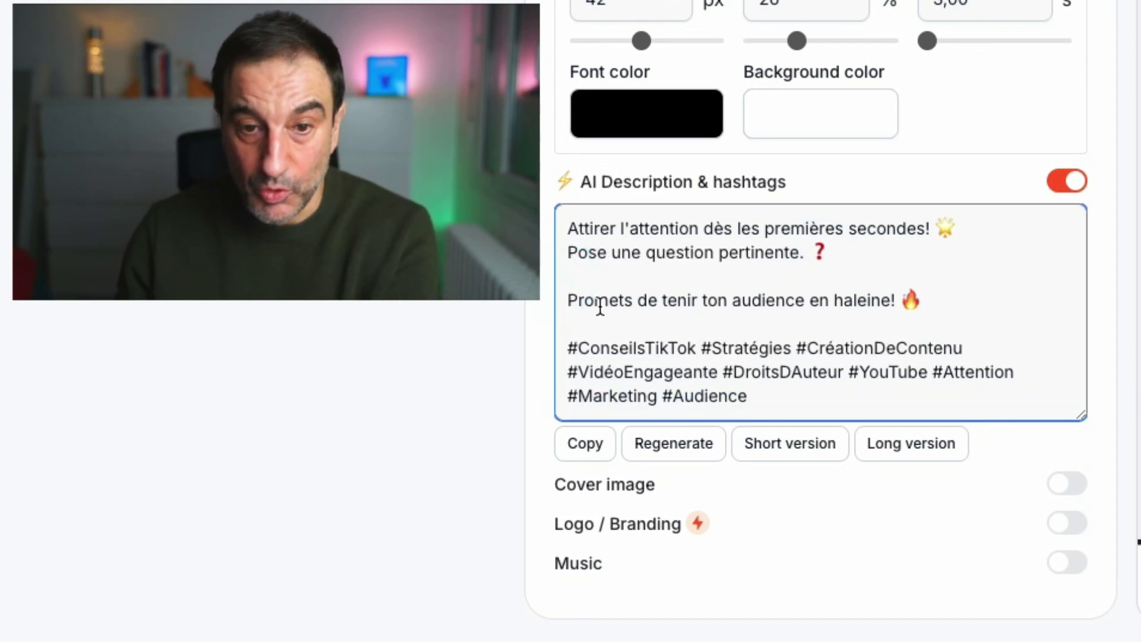
{"action": "left_click", "coordinate": [568, 300]}
{"action": "key", "text": "BackSpace"}
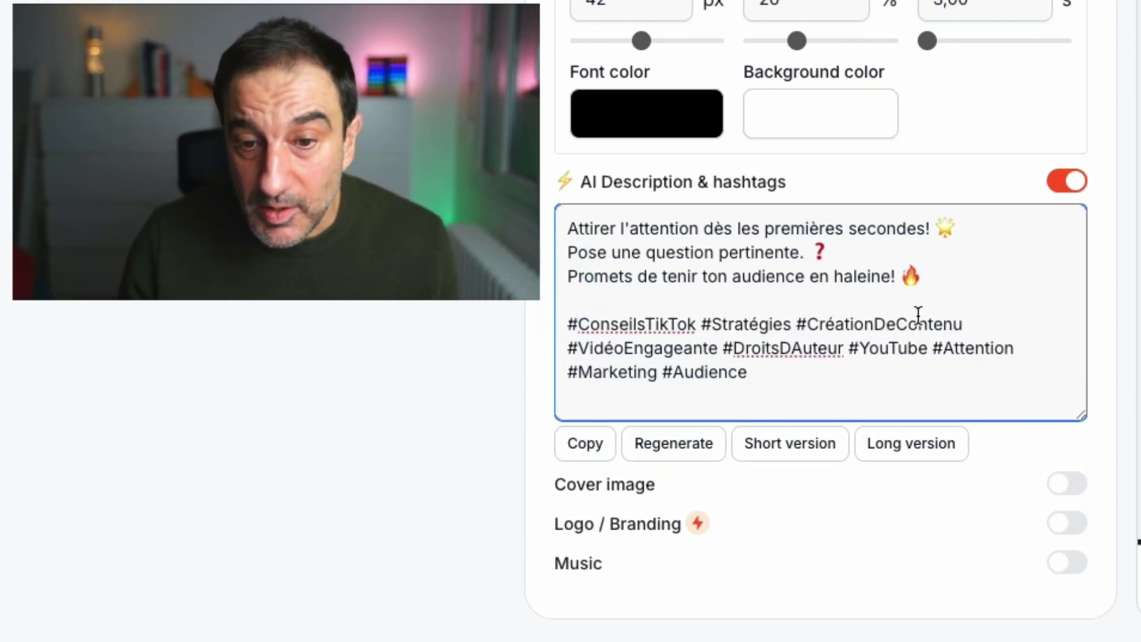
Step: Generate a short version of the AI description, followed by a long version
{"action": "left_click", "coordinate": [785, 443]}
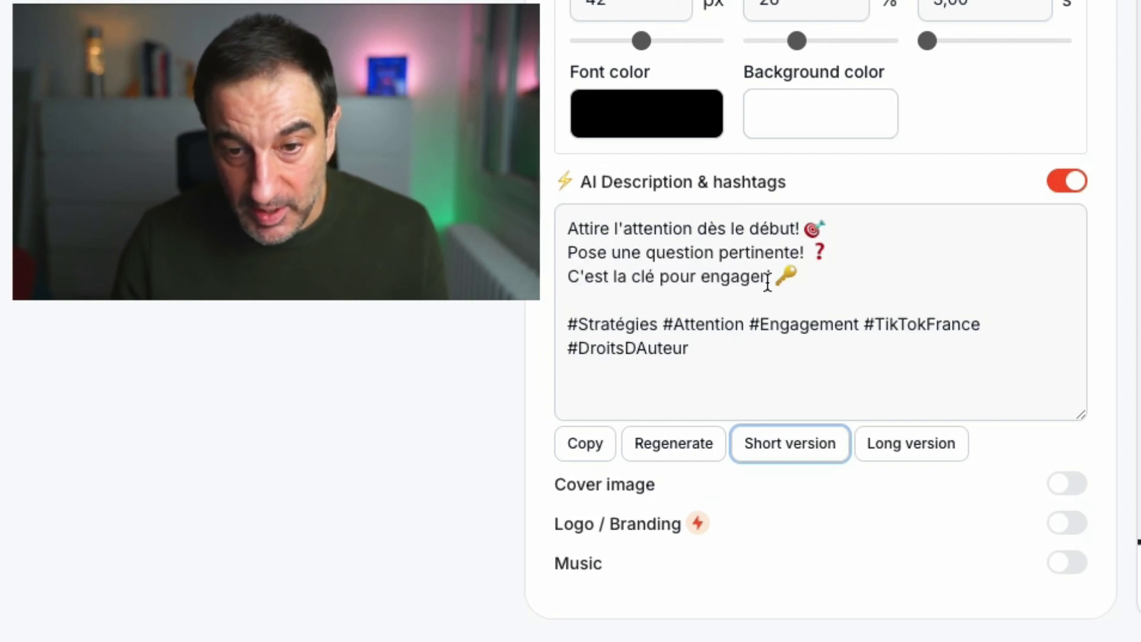
{"action": "left_click", "coordinate": [931, 454]}
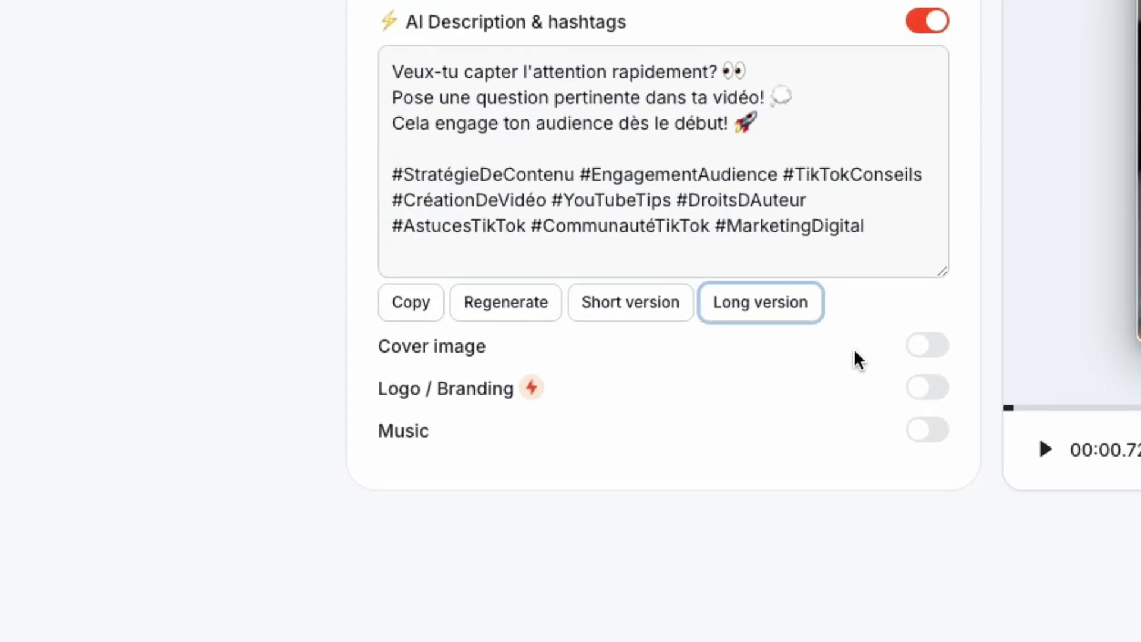
Step: Enable the cover image and apply the uploaded photo of two men in a navy jacket and a white shirt
{"action": "left_click", "coordinate": [925, 352]}
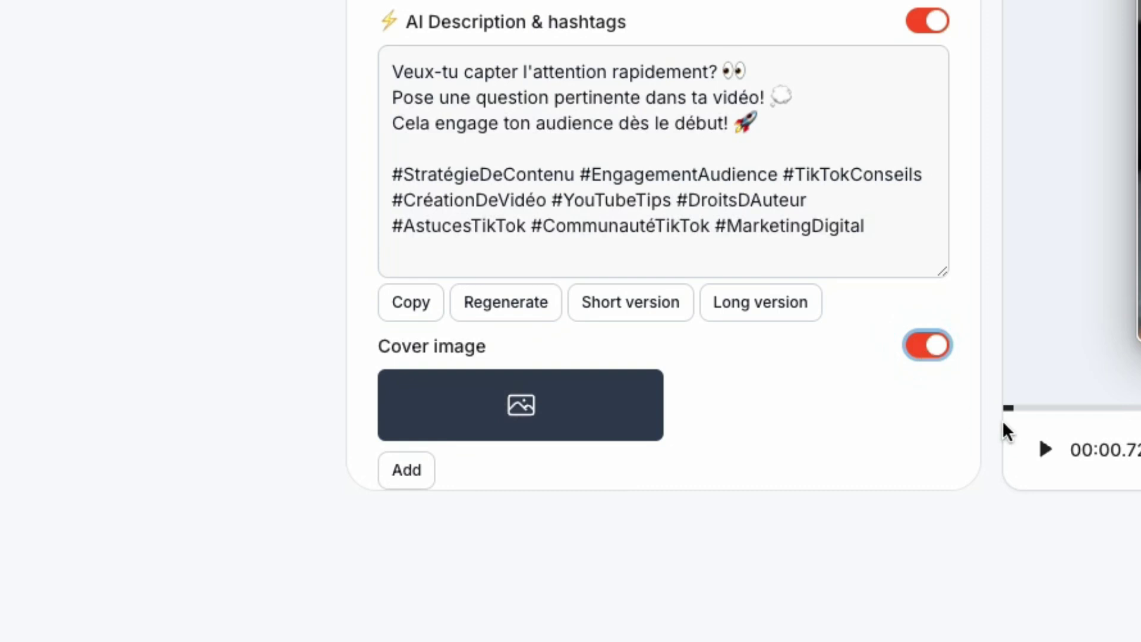
{"action": "left_click", "coordinate": [1008, 410]}
{"action": "left_click", "coordinate": [522, 405]}
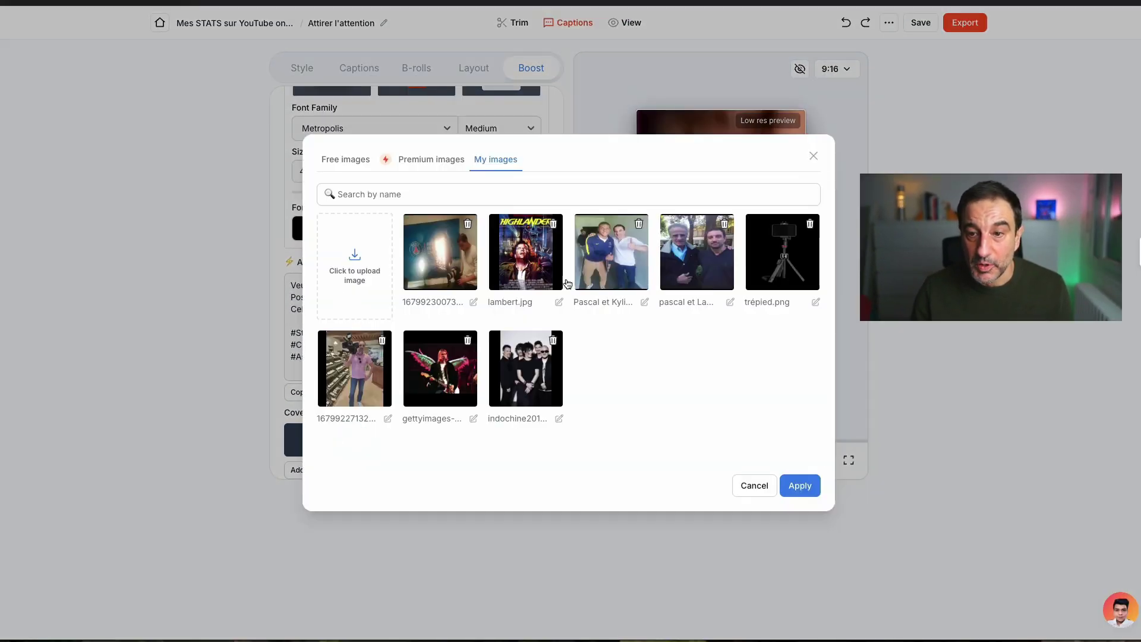
{"action": "left_click", "coordinate": [619, 256]}
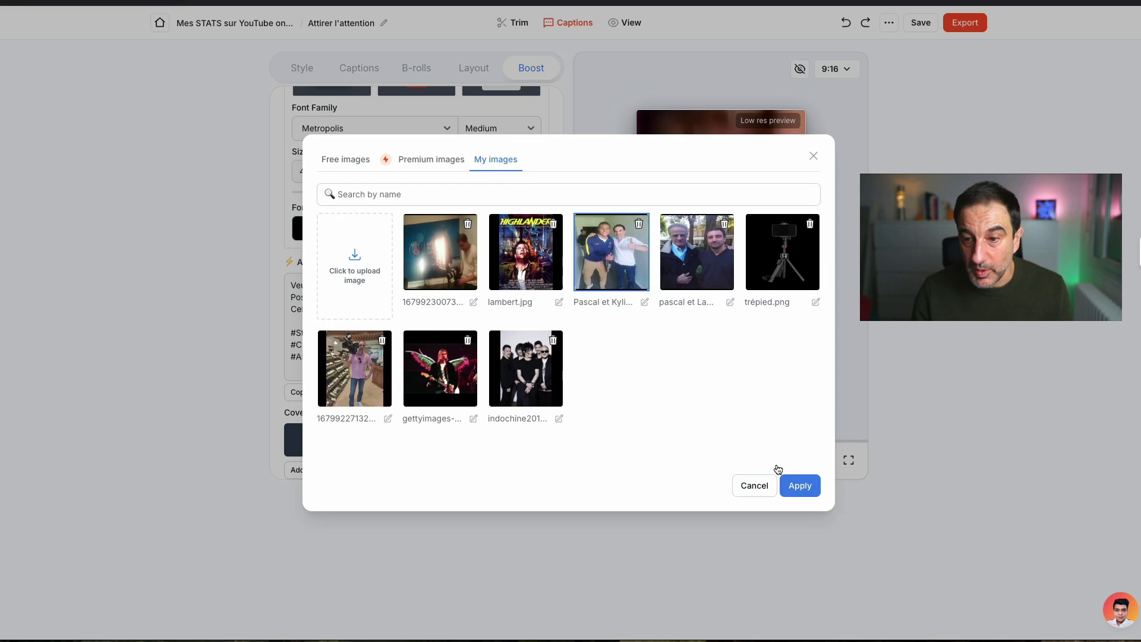
{"action": "left_click", "coordinate": [800, 486]}
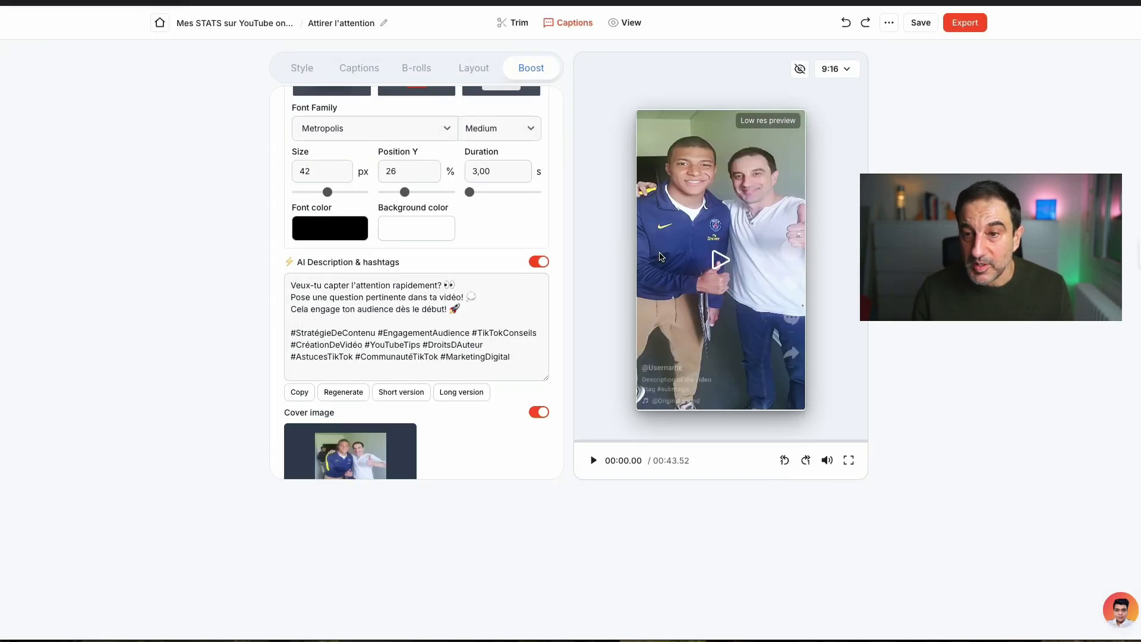
Step: Play the clip's opening to check the cover image and return to the start
{"action": "scroll", "coordinate": [435, 358], "scroll_direction": "down", "scroll_amount": 1}
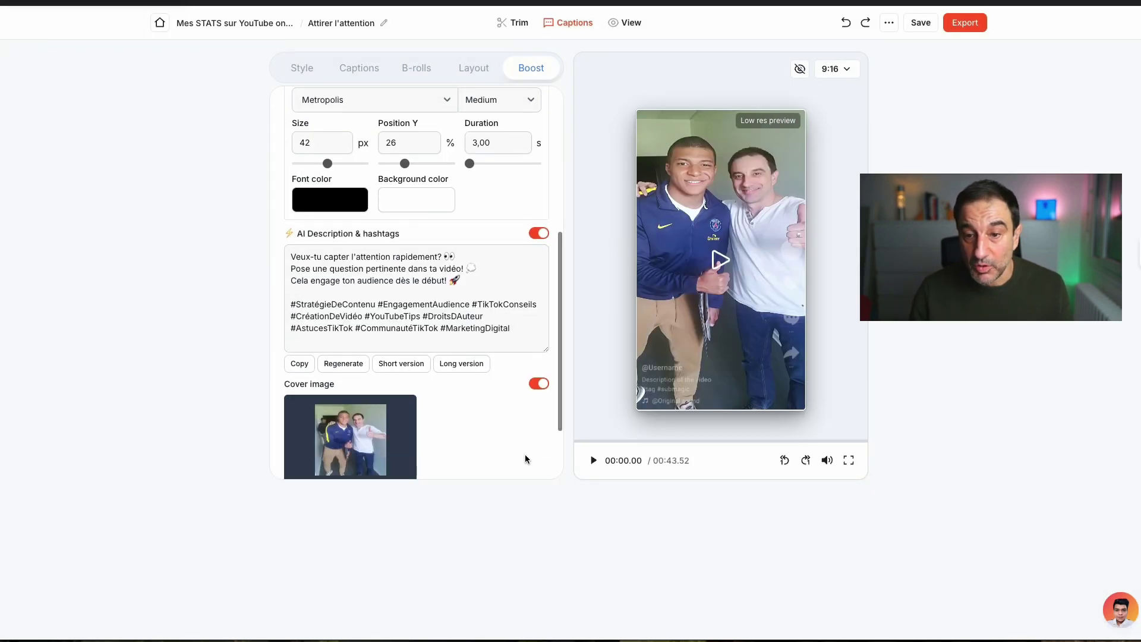
{"action": "left_click", "coordinate": [592, 461]}
{"action": "left_click", "coordinate": [592, 461]}
{"action": "left_click", "coordinate": [577, 441]}
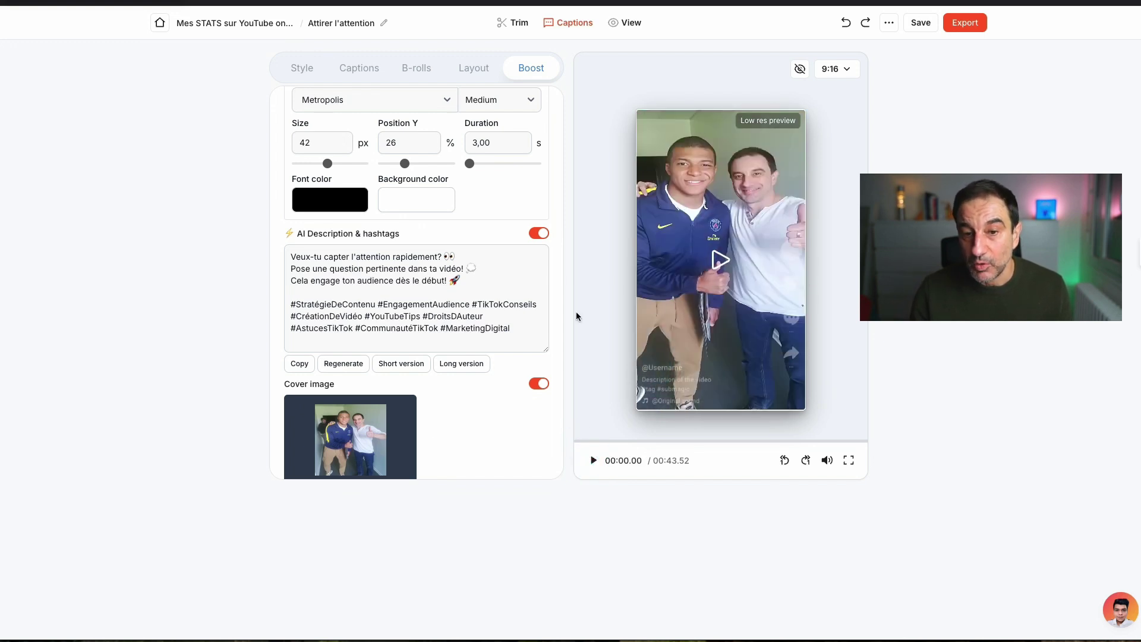
Step: Remove the photo from the cover image setting
{"action": "scroll", "coordinate": [448, 406], "scroll_direction": "down", "scroll_amount": 2}
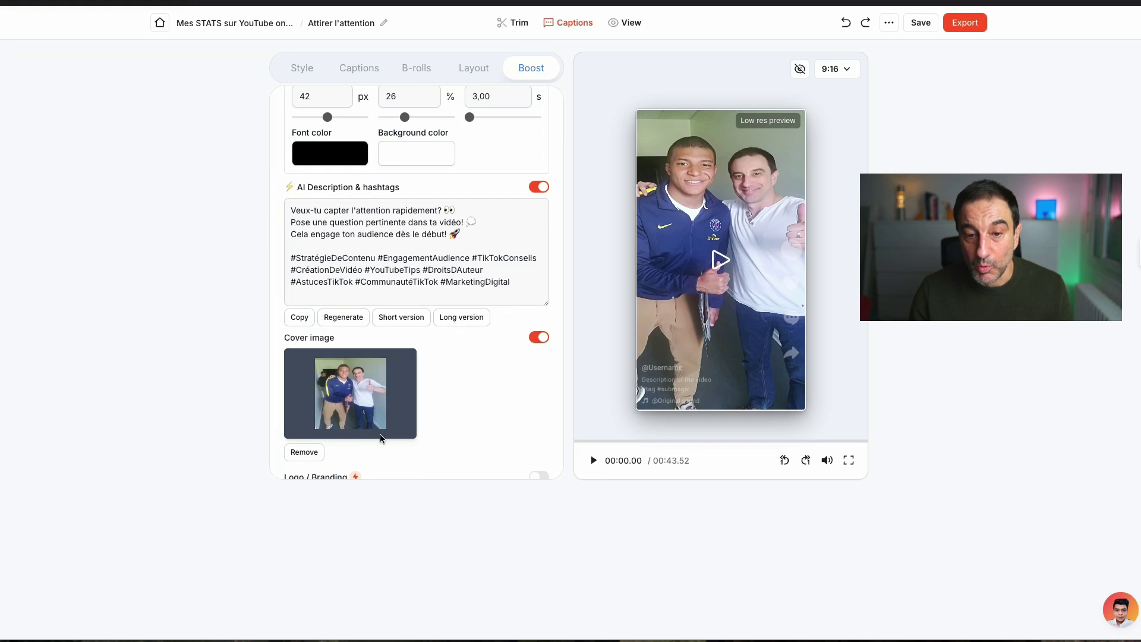
{"action": "scroll", "coordinate": [381, 438], "scroll_direction": "down", "scroll_amount": 1}
{"action": "left_click", "coordinate": [311, 444]}
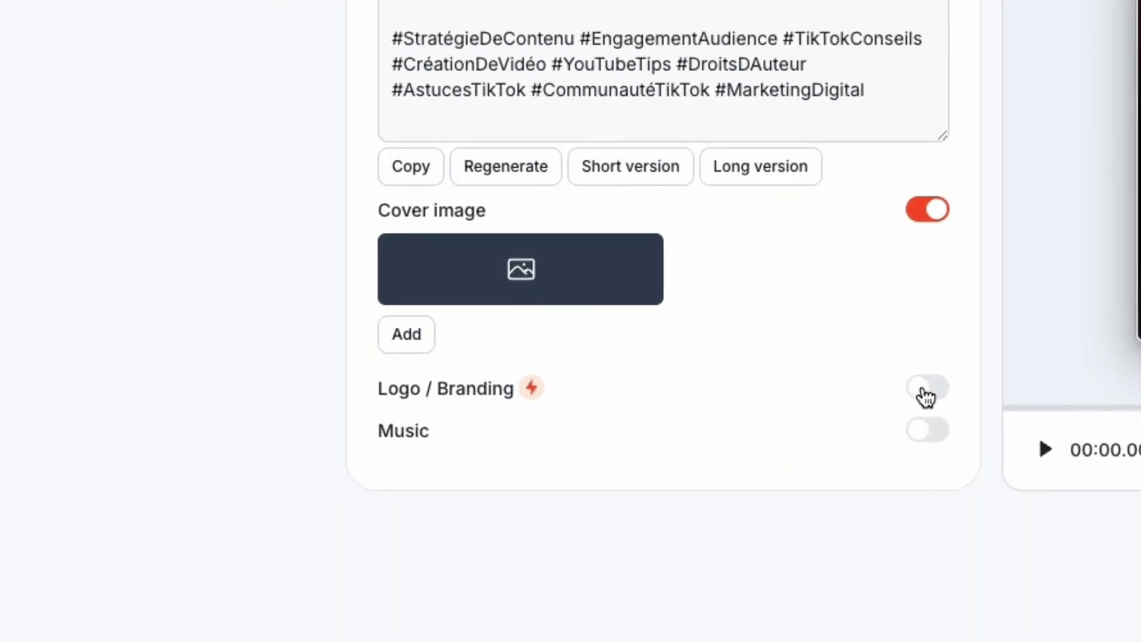
Step: Enable Logo / Branding with an image and apply the uploaded trépied.png as the logo
{"action": "left_click", "coordinate": [537, 432]}
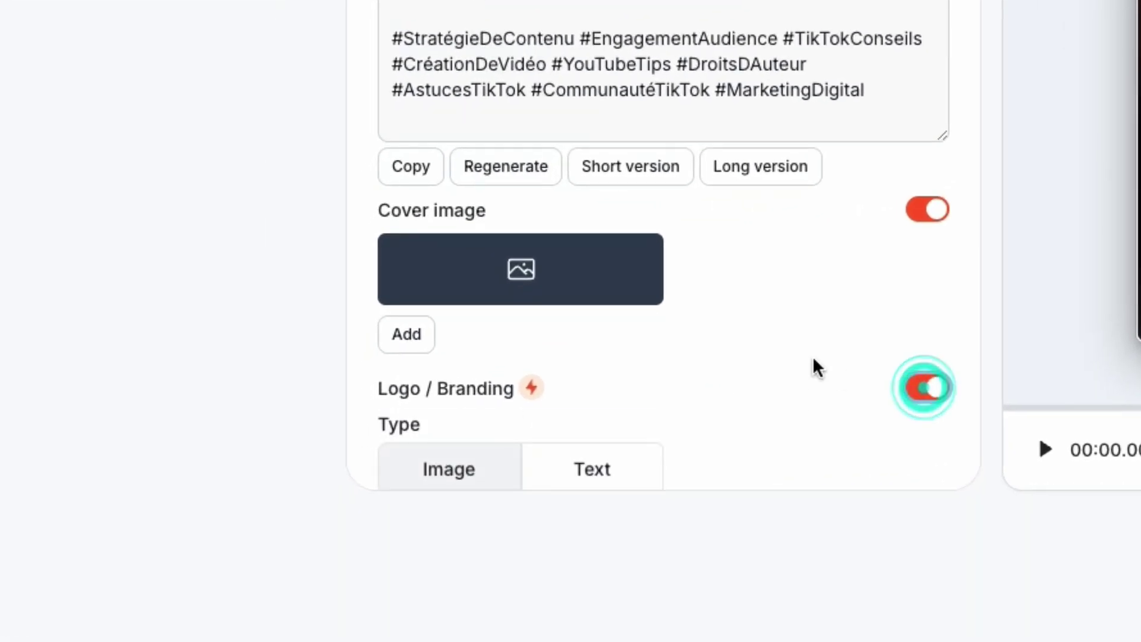
{"action": "scroll", "coordinate": [781, 339], "scroll_direction": "down", "scroll_amount": 4}
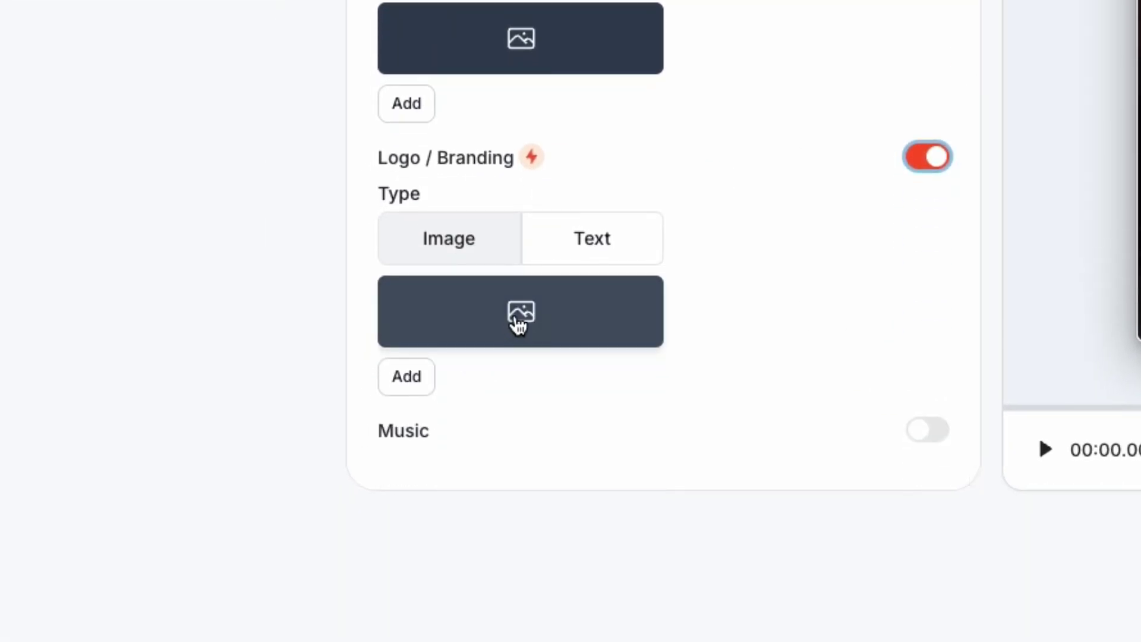
{"action": "left_click", "coordinate": [518, 326]}
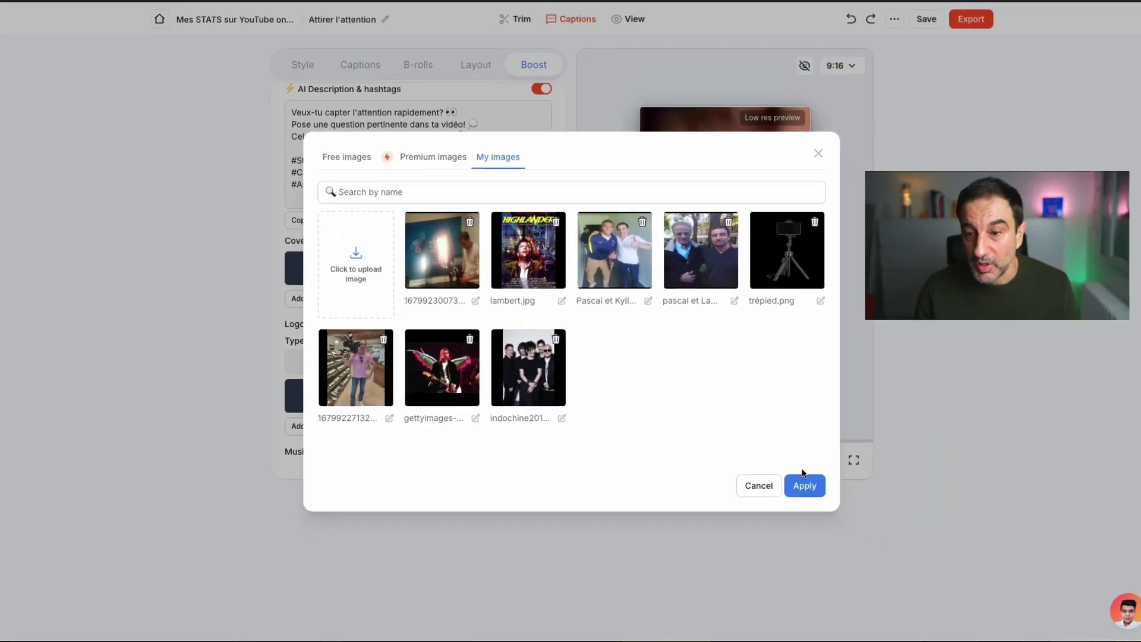
{"action": "left_click", "coordinate": [777, 242]}
{"action": "left_click", "coordinate": [800, 485]}
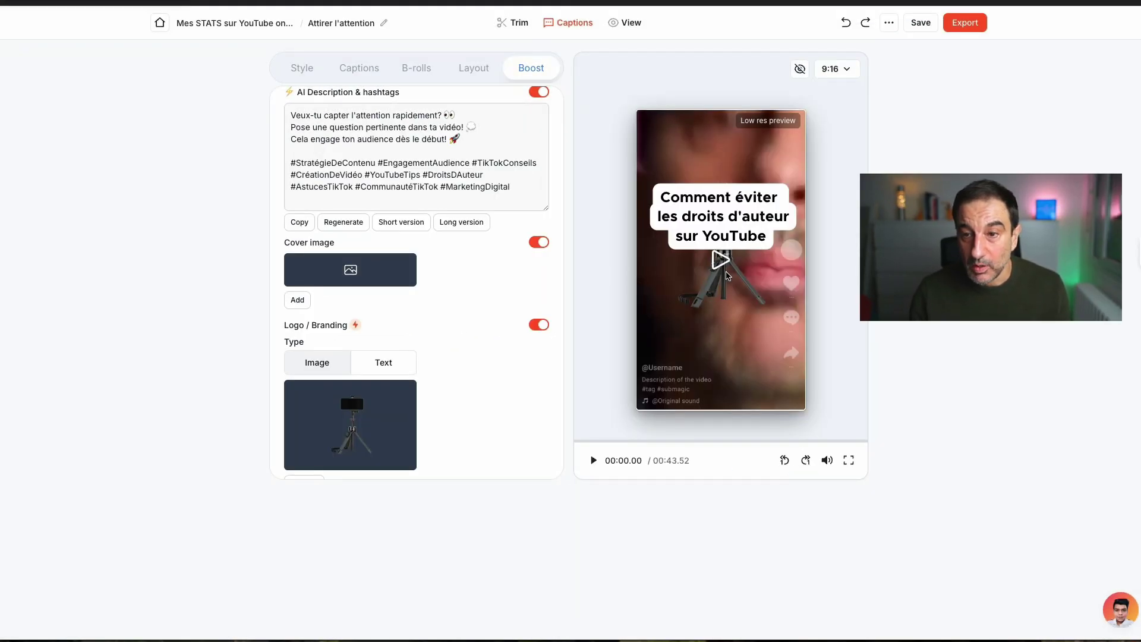
Step: Set the logo's Position X and Y to 0% and its size to 208 px, and preview the first seconds of the clip
{"action": "scroll", "coordinate": [385, 404], "scroll_direction": "down", "scroll_amount": 2}
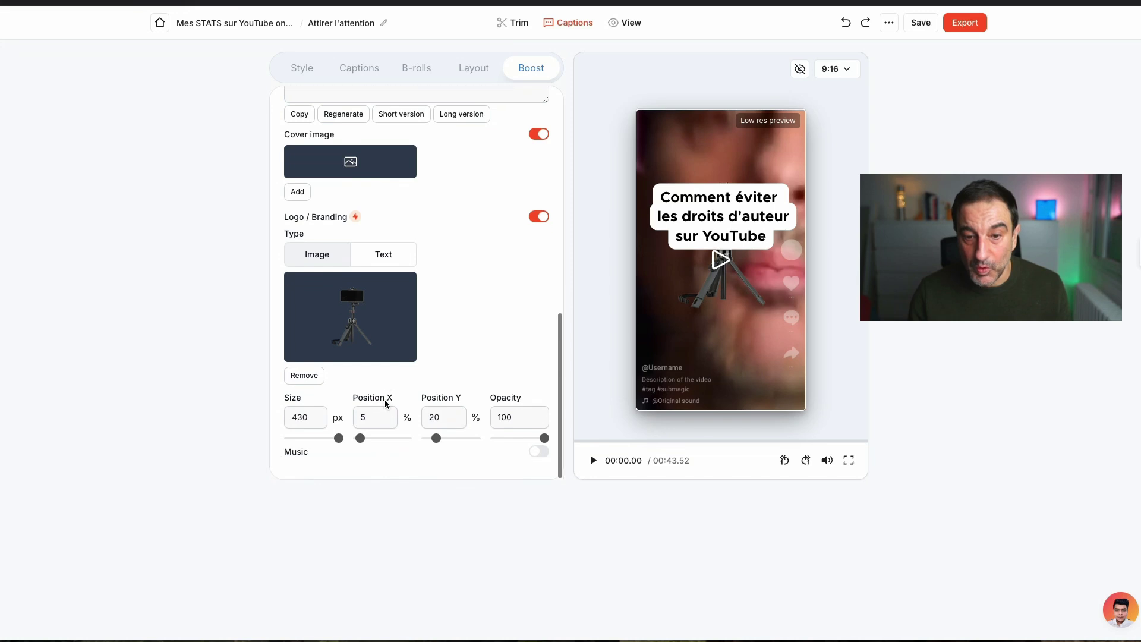
{"action": "mouse_move", "coordinate": [360, 442]}
{"action": "left_mouse_down"}
{"action": "mouse_move", "coordinate": [370, 440]}
{"action": "mouse_move", "coordinate": [357, 441]}
{"action": "left_mouse_up"}
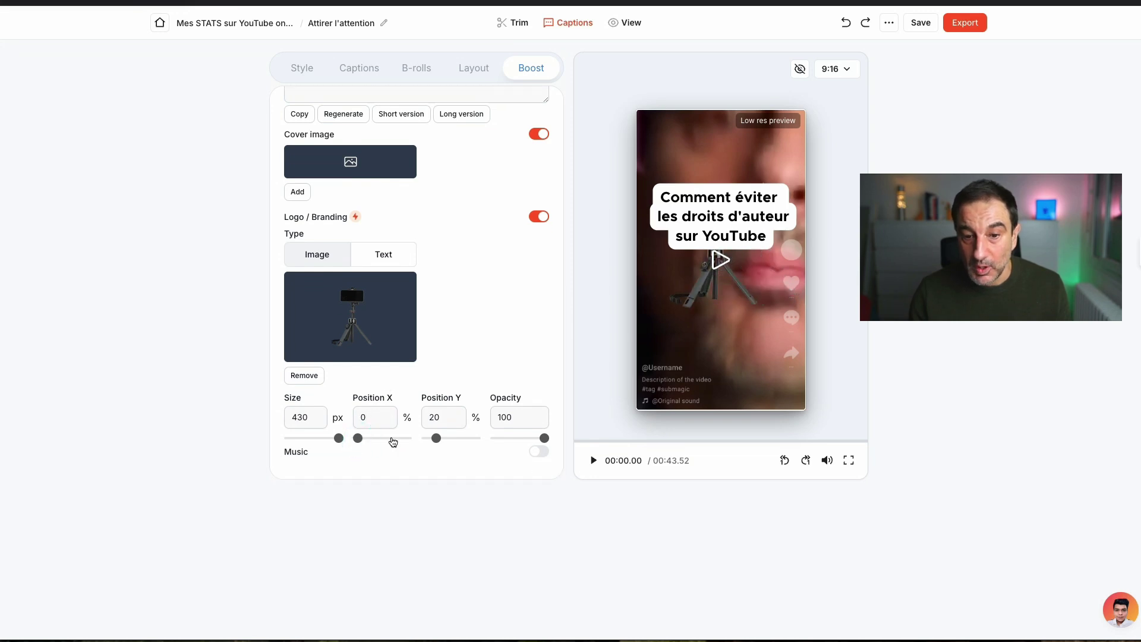
{"action": "left_click_drag", "start_coordinate": [435, 439], "coordinate": [416, 441]}
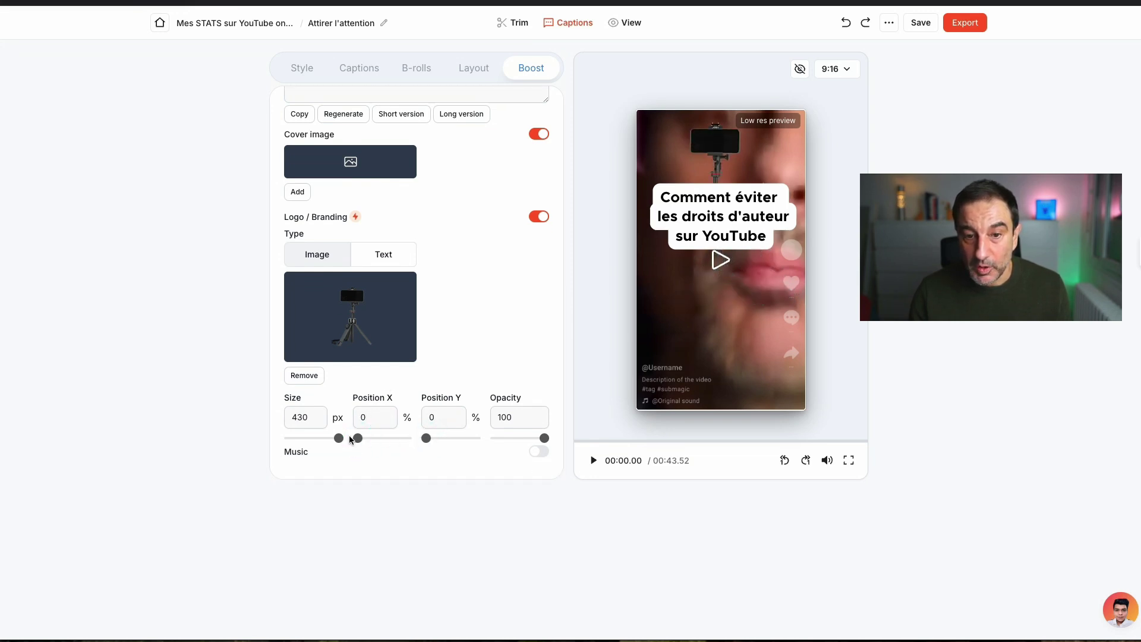
{"action": "left_click_drag", "start_coordinate": [338, 440], "coordinate": [320, 439]}
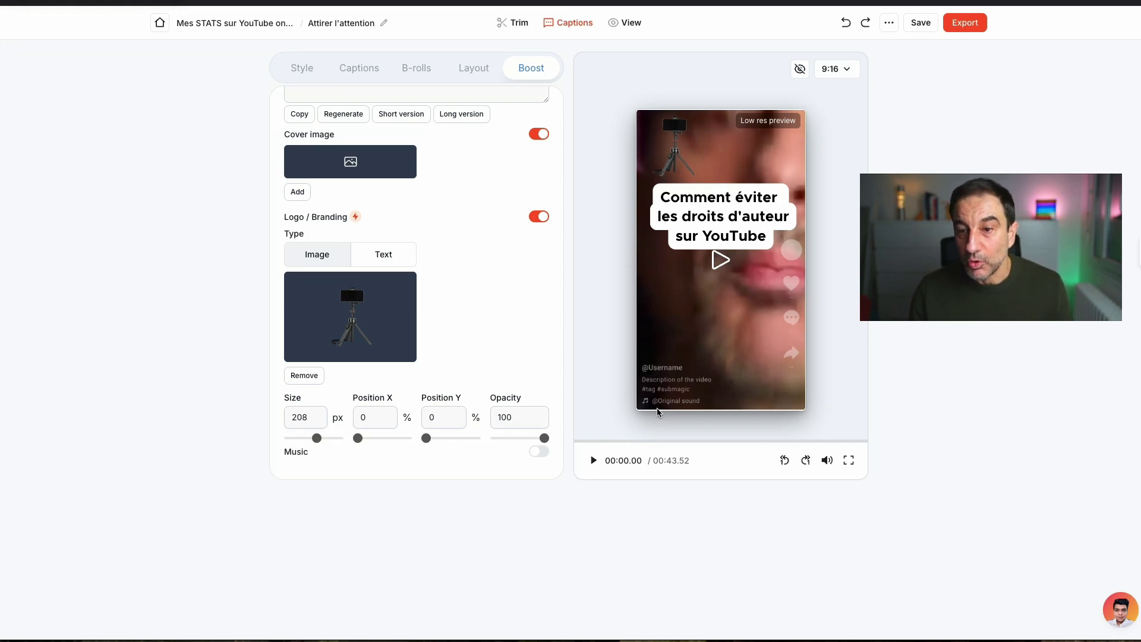
{"action": "left_click", "coordinate": [594, 462]}
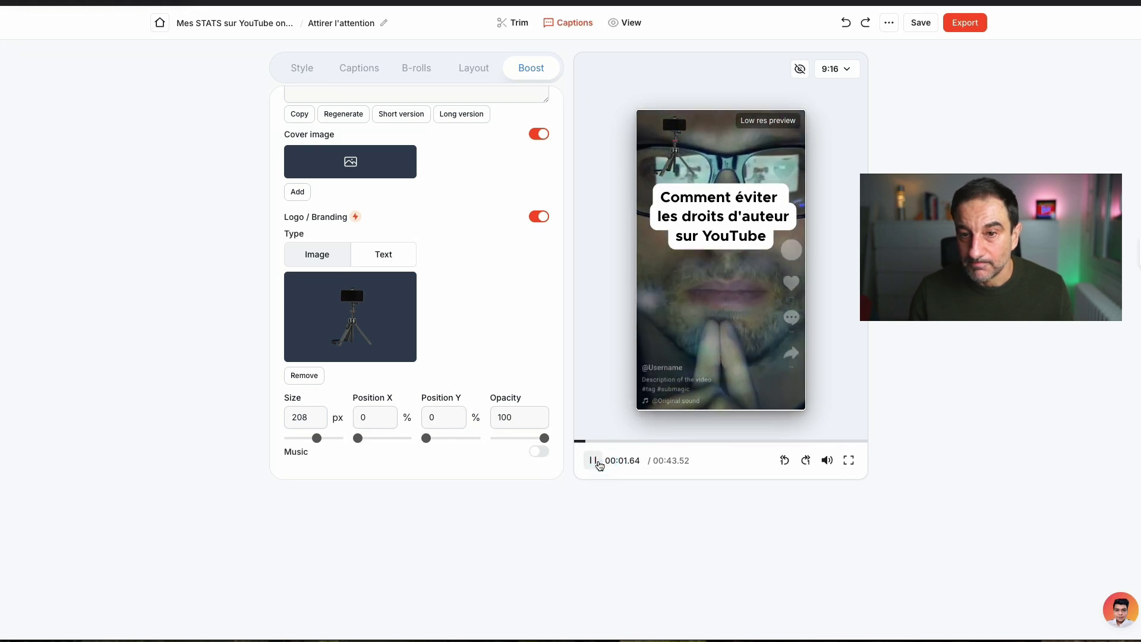
{"action": "left_click", "coordinate": [594, 461]}
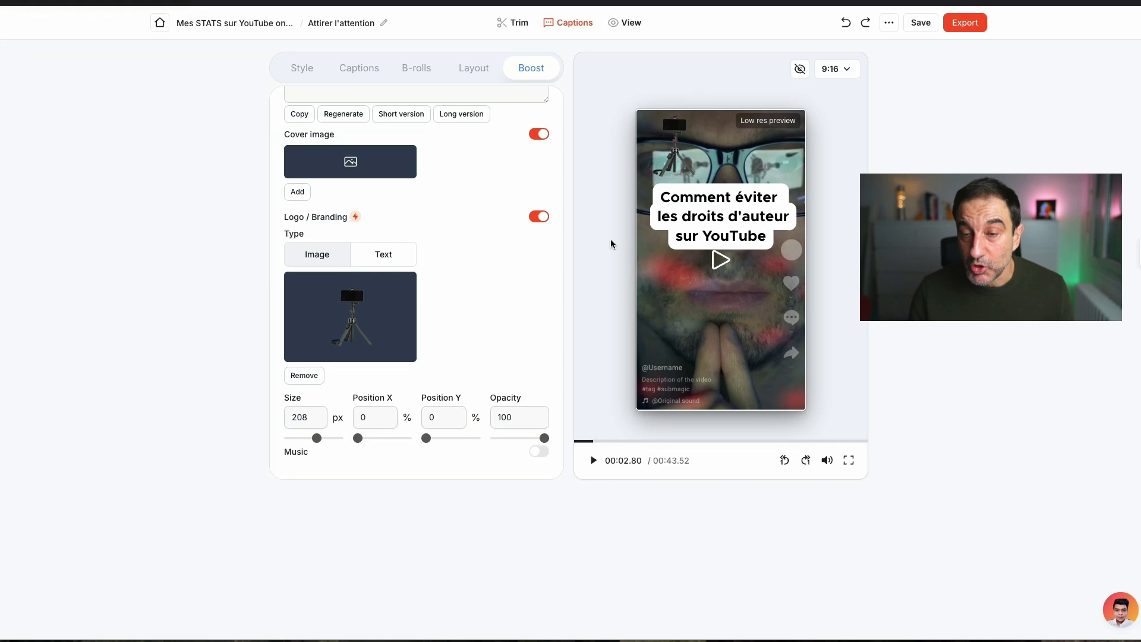
Step: Remove the tripod logo image and disable Logo / Branding
{"action": "left_click", "coordinate": [303, 379]}
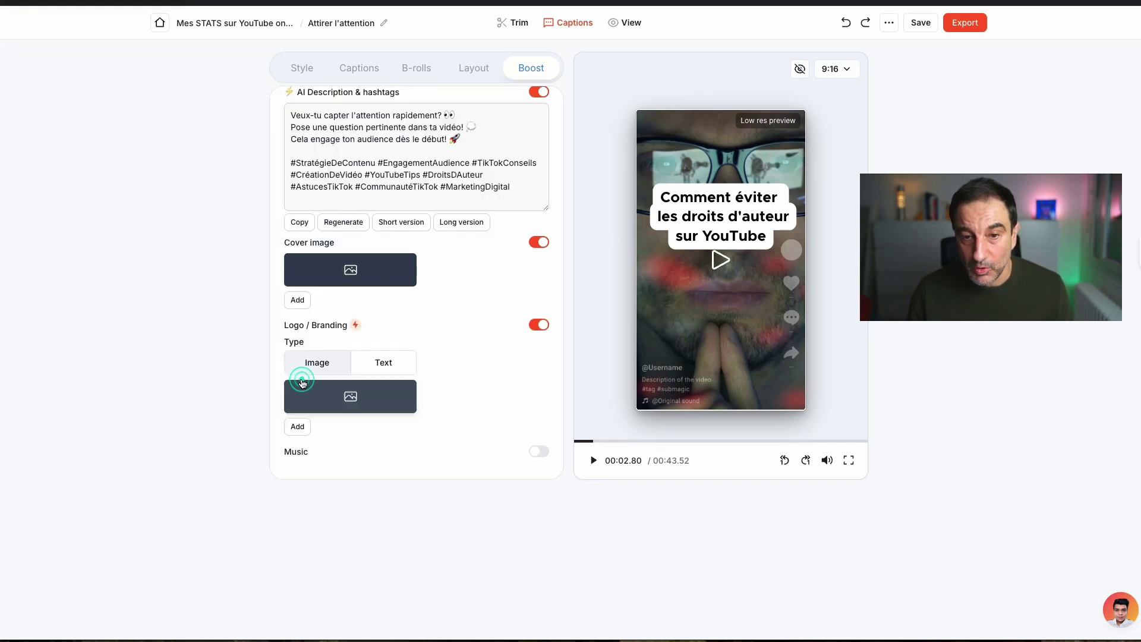
{"action": "left_click", "coordinate": [539, 325]}
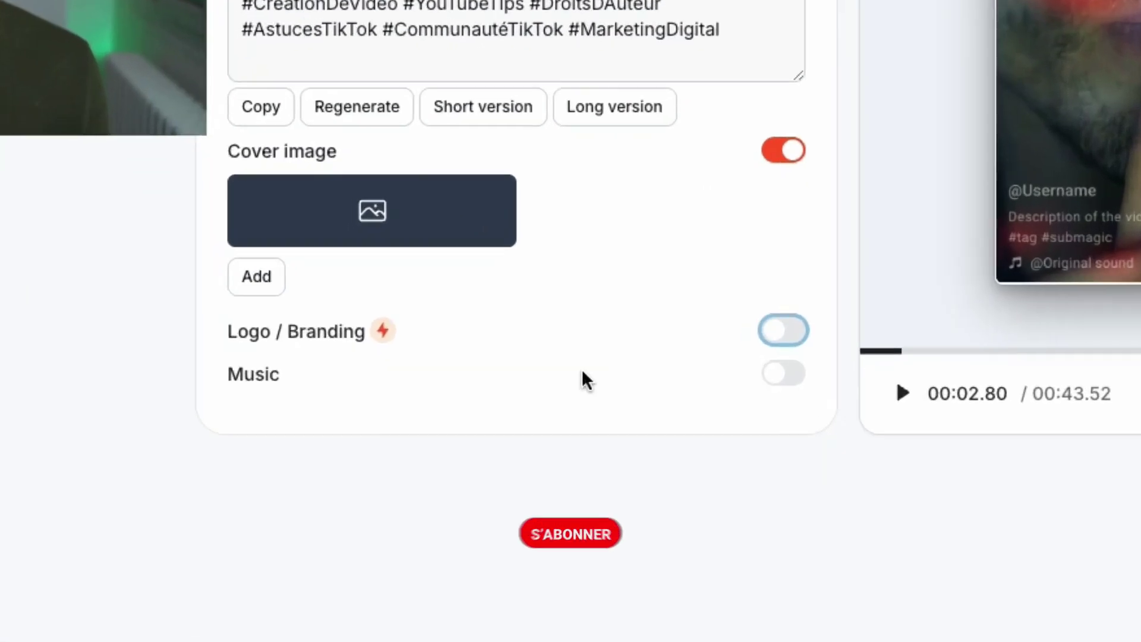
Step: Enable background music for the clip and open the music library
{"action": "left_click", "coordinate": [783, 373]}
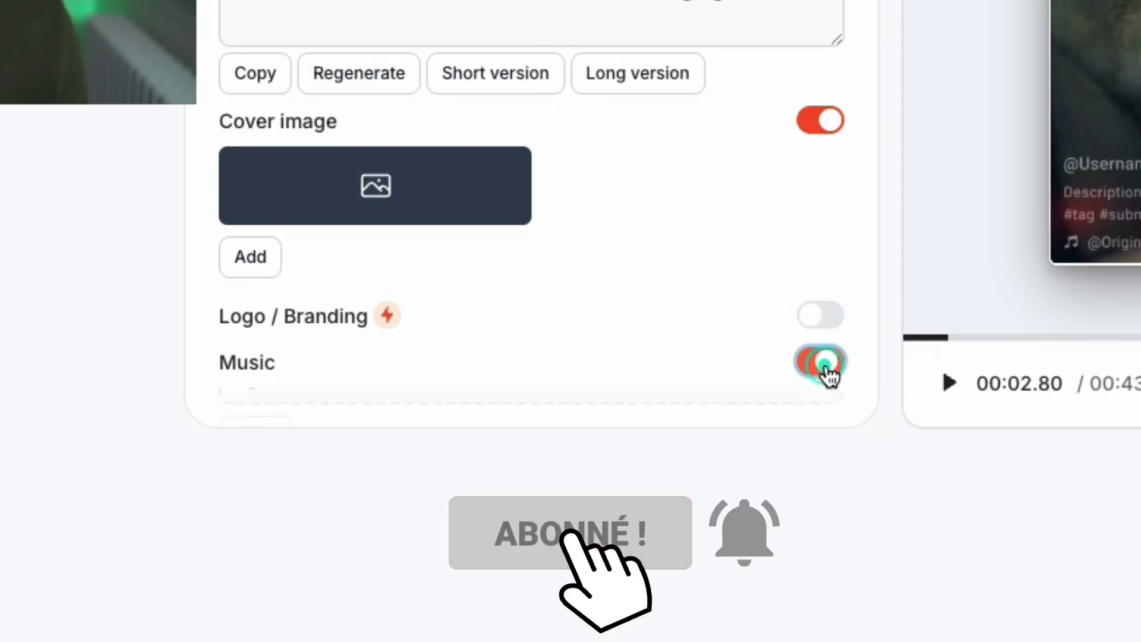
{"action": "scroll", "coordinate": [675, 212], "scroll_direction": "down", "scroll_amount": 2}
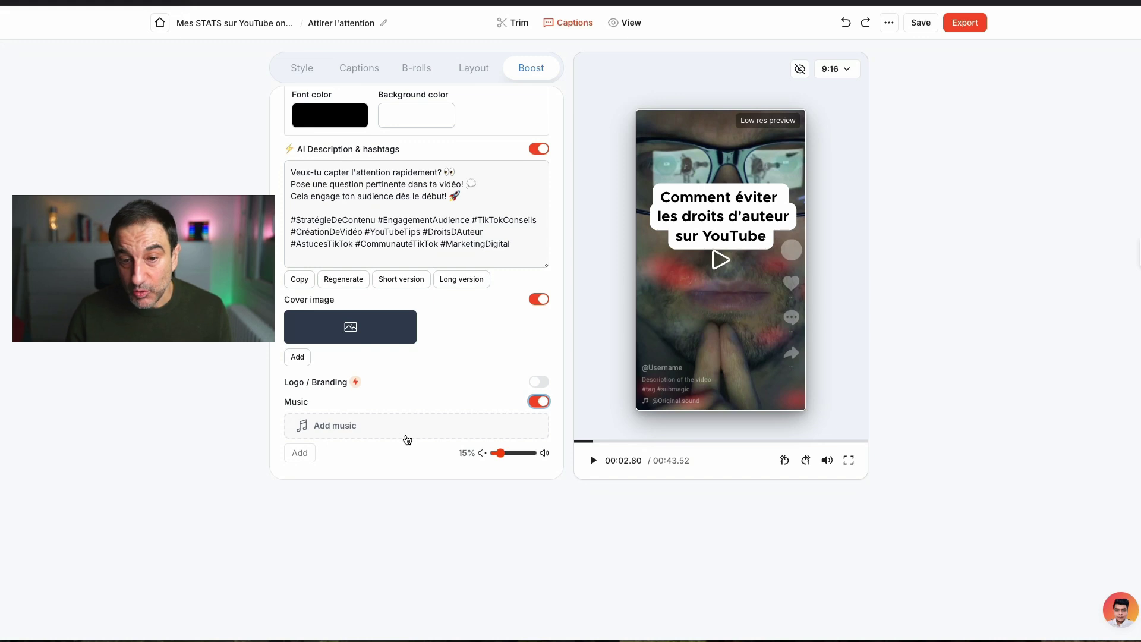
{"action": "left_click", "coordinate": [407, 432]}
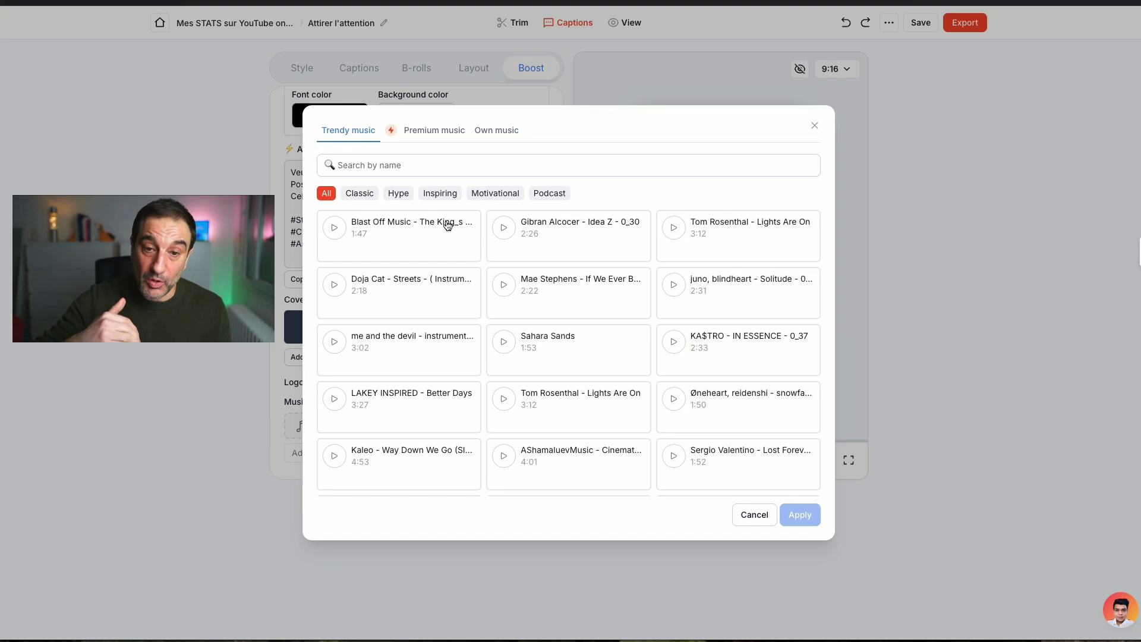
Step: Browse the trendy music in the Classic, Hype, Inspiring, Motivational and Podcast categories
{"action": "left_click", "coordinate": [360, 194]}
{"action": "left_click", "coordinate": [398, 193]}
{"action": "left_click", "coordinate": [438, 193]}
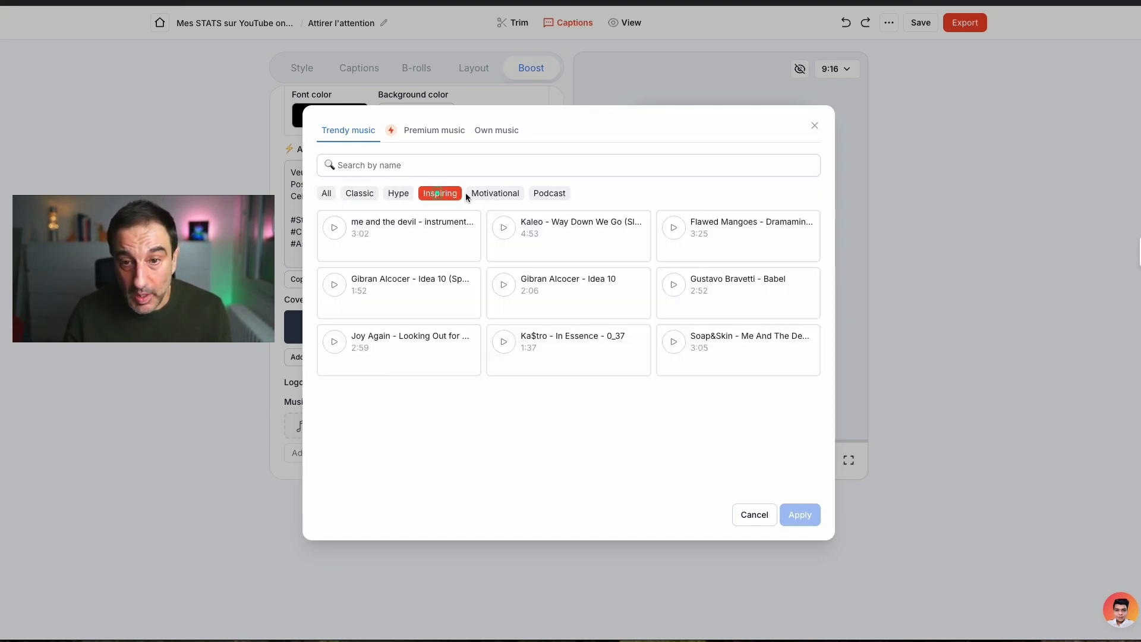
{"action": "left_click", "coordinate": [475, 194]}
{"action": "left_click", "coordinate": [551, 193]}
Step: Preview the Blast Off Music track under Classic, plus Gibran Alcocer - Idea Z and Tom Rosenthal - Lights Are On among all trendy tracks
{"action": "left_click", "coordinate": [358, 193]}
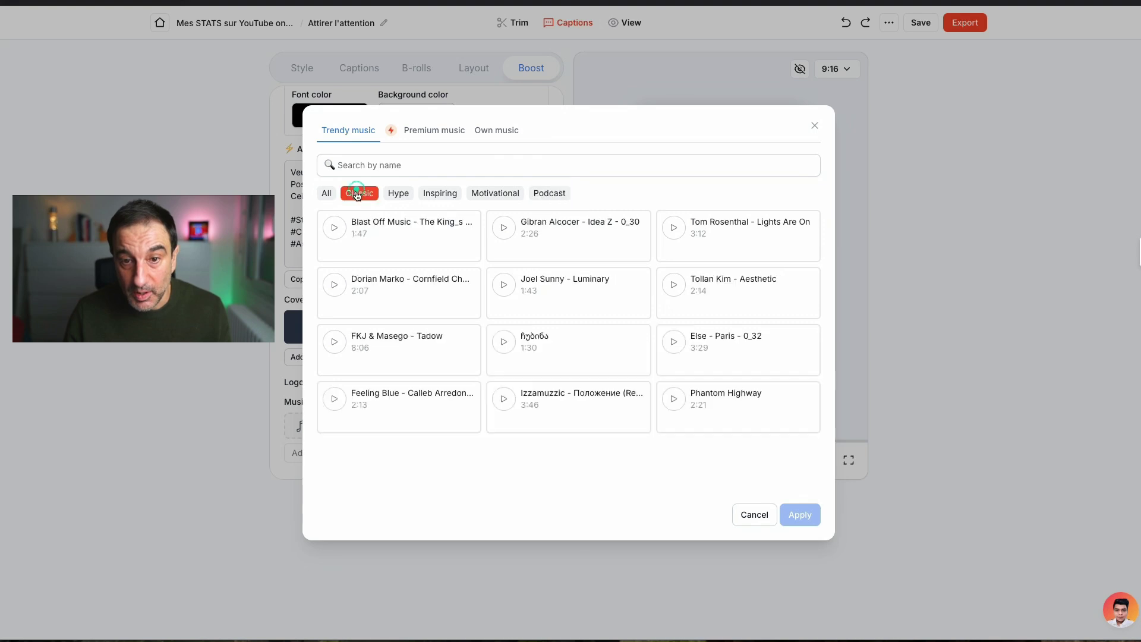
{"action": "left_click", "coordinate": [334, 228]}
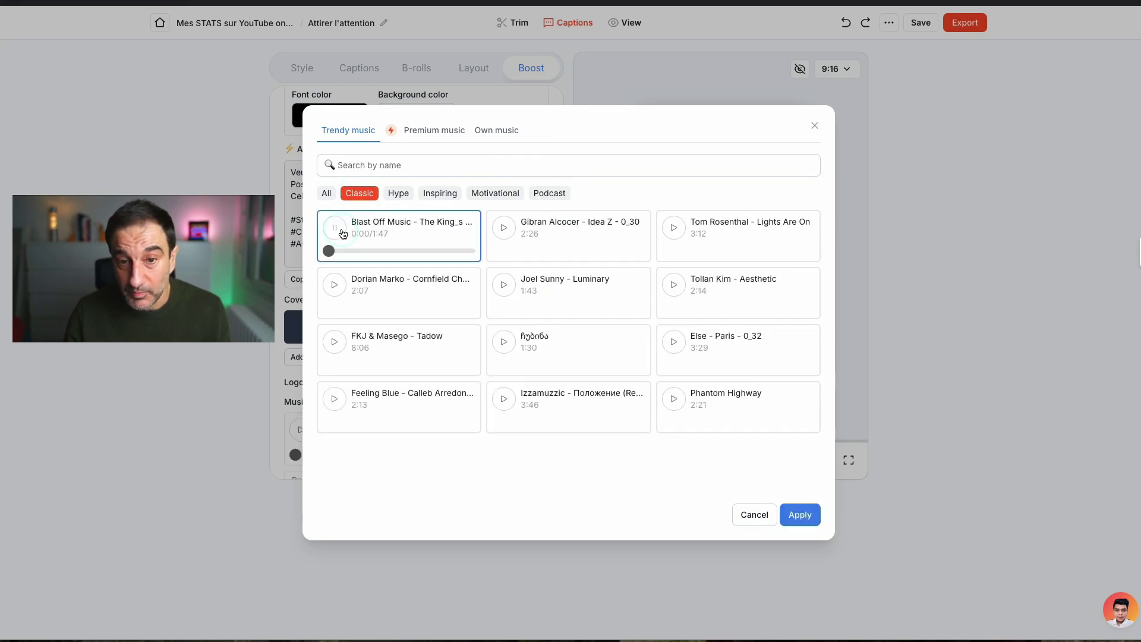
{"action": "left_click", "coordinate": [343, 235]}
{"action": "left_click", "coordinate": [328, 198]}
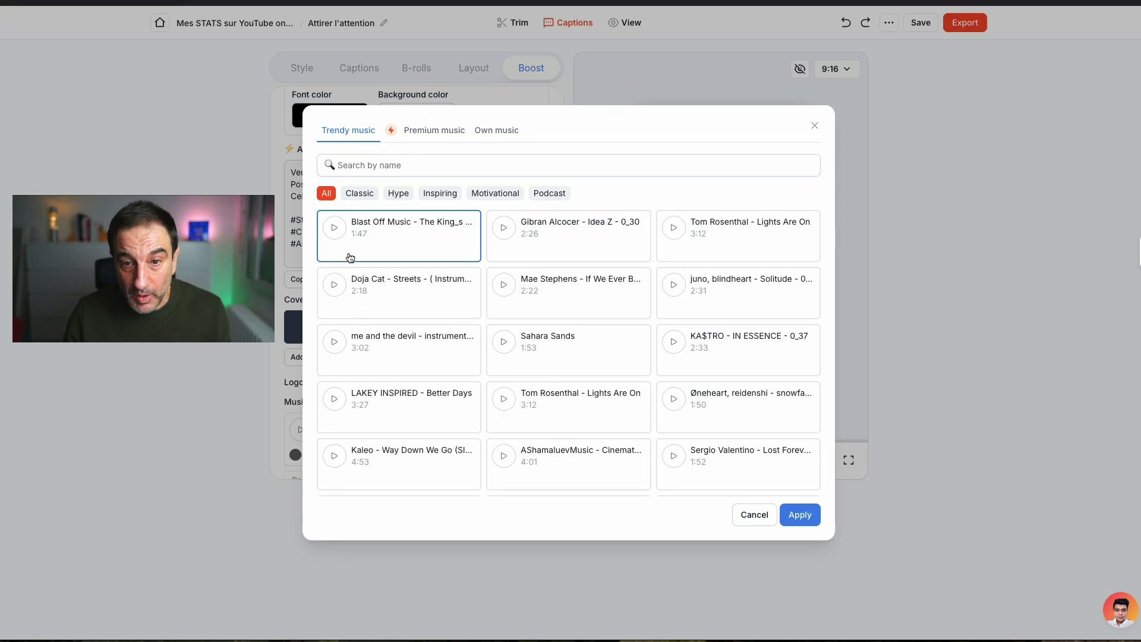
{"action": "left_click", "coordinate": [506, 228]}
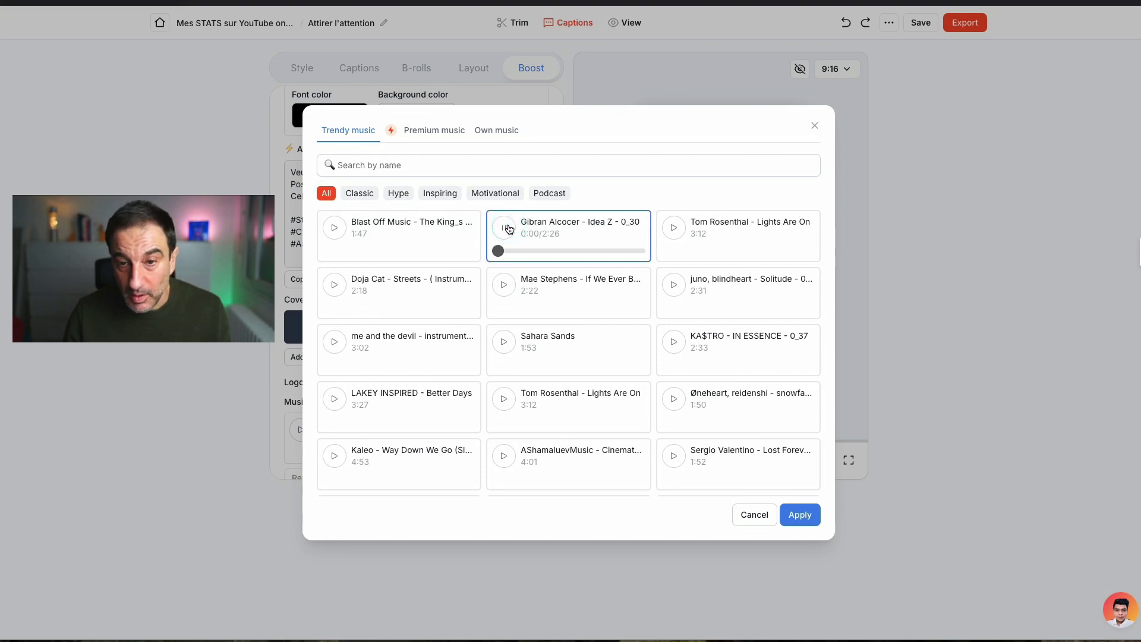
{"action": "left_click", "coordinate": [667, 227]}
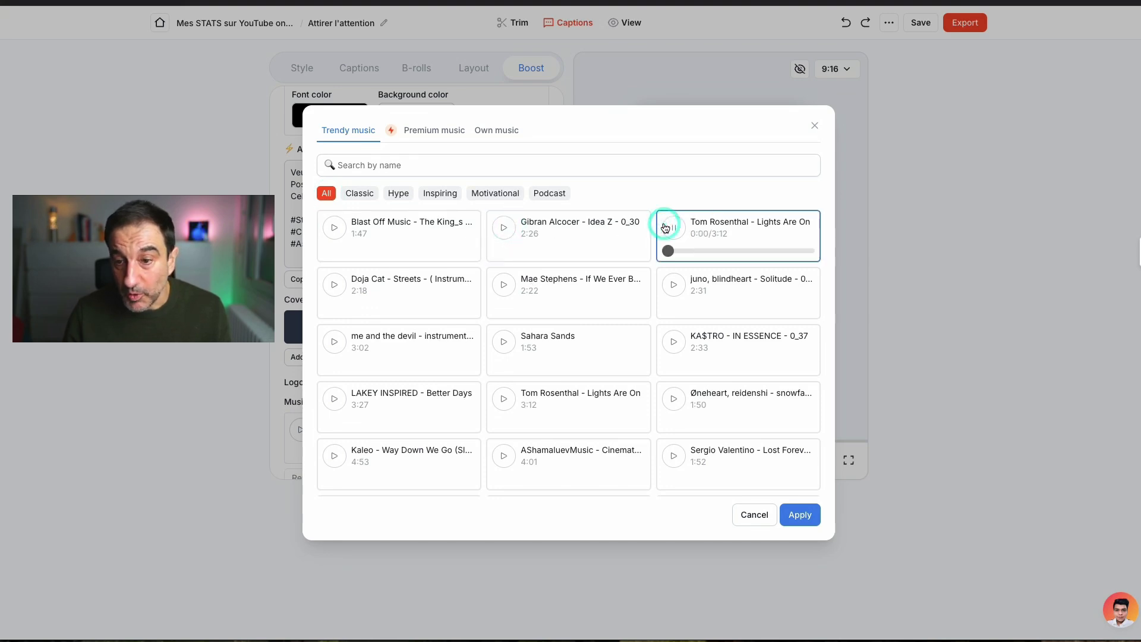
{"action": "left_click", "coordinate": [677, 230]}
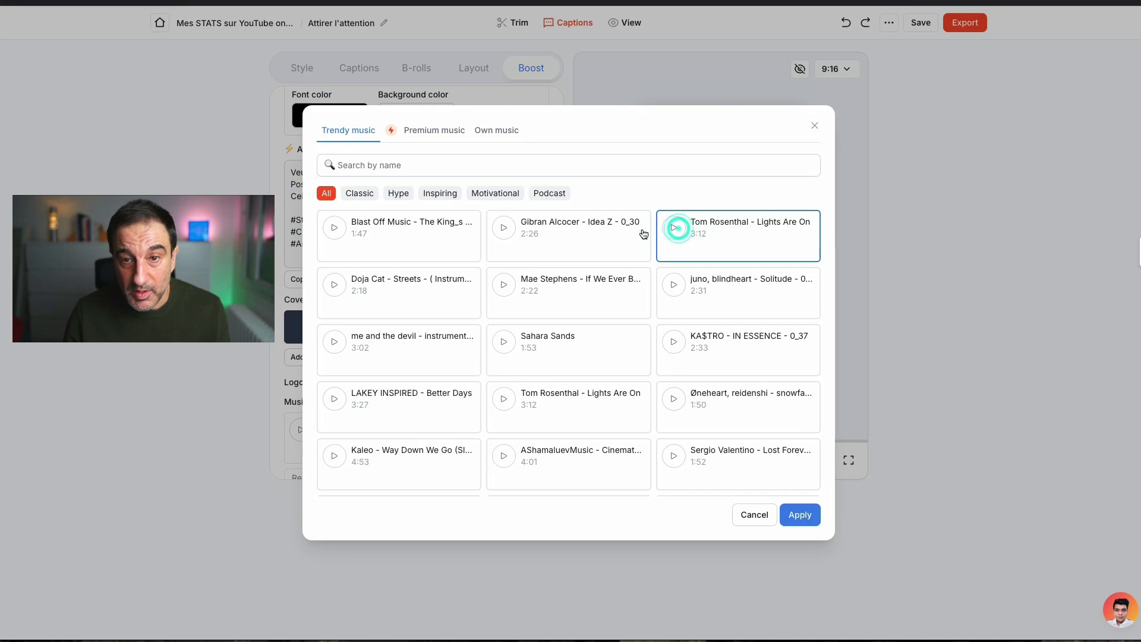
Step: Preview Tendance Shorts.mp3 from the own-music library and close the library without applying it
{"action": "left_click", "coordinate": [509, 131]}
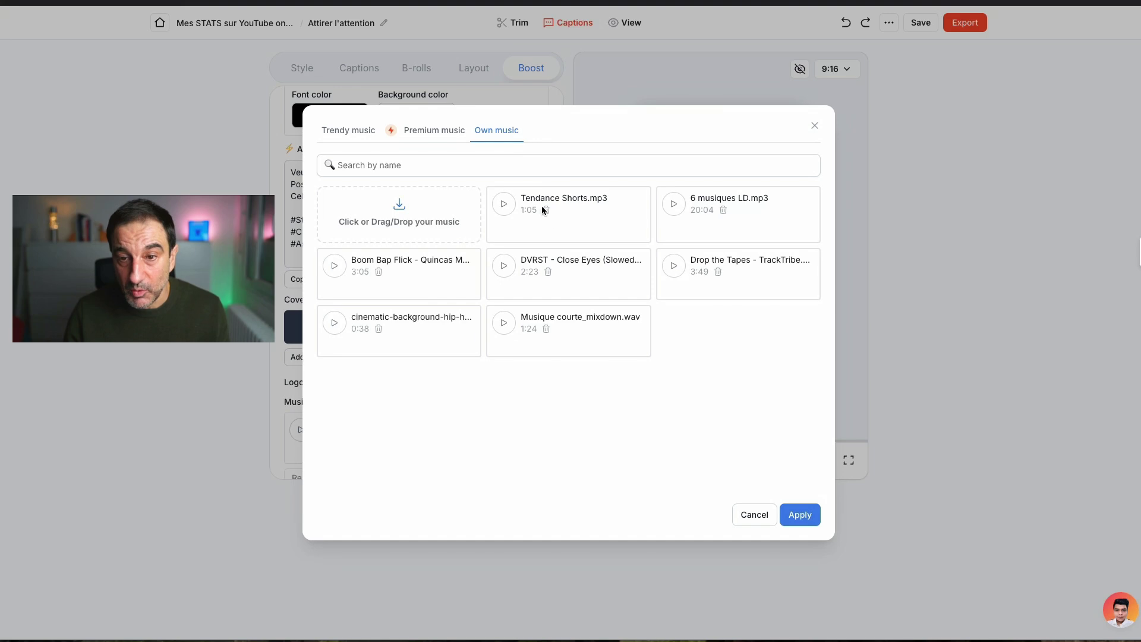
{"action": "left_click", "coordinate": [504, 208]}
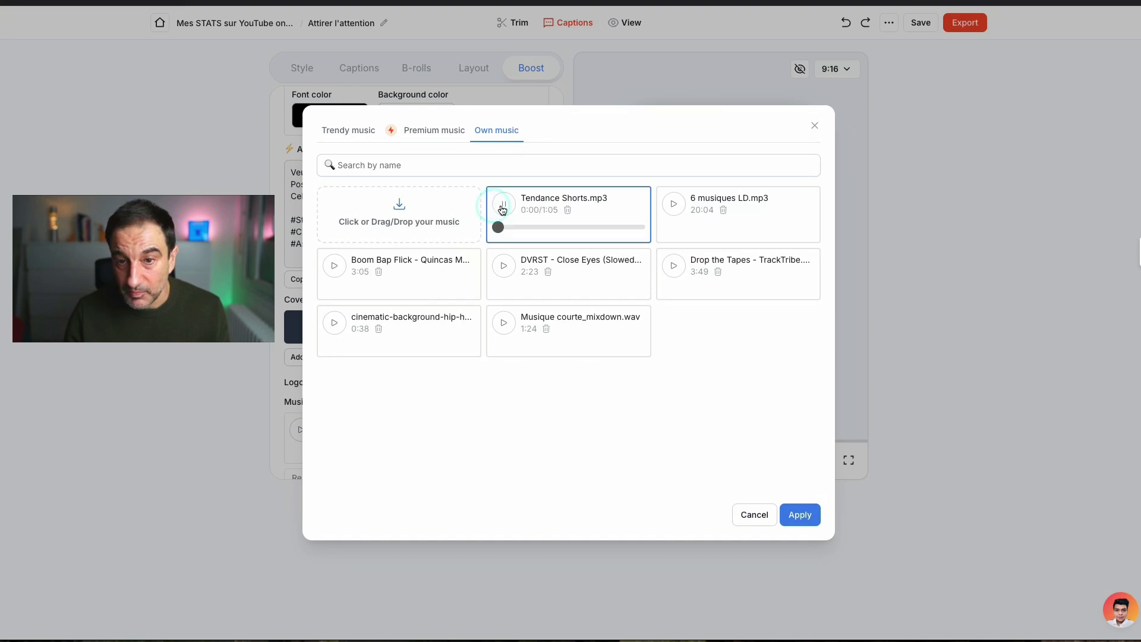
{"action": "left_click", "coordinate": [503, 207]}
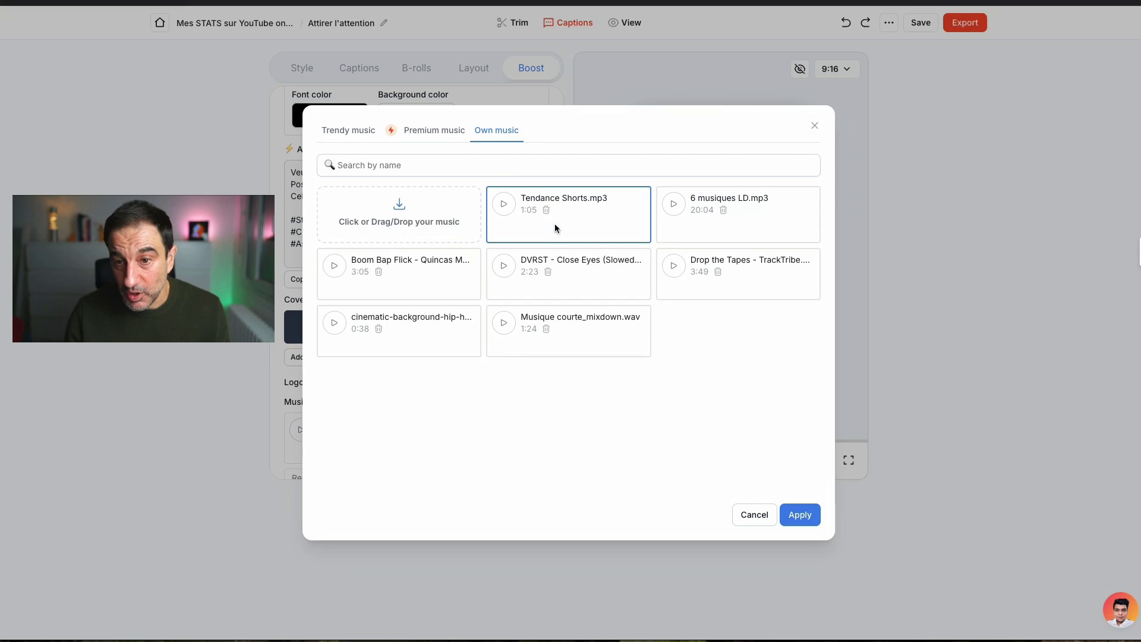
{"action": "left_click", "coordinate": [753, 515]}
Step: Set the background music volume to 16% for the clip
{"action": "scroll", "coordinate": [495, 345], "scroll_direction": "down", "scroll_amount": 1}
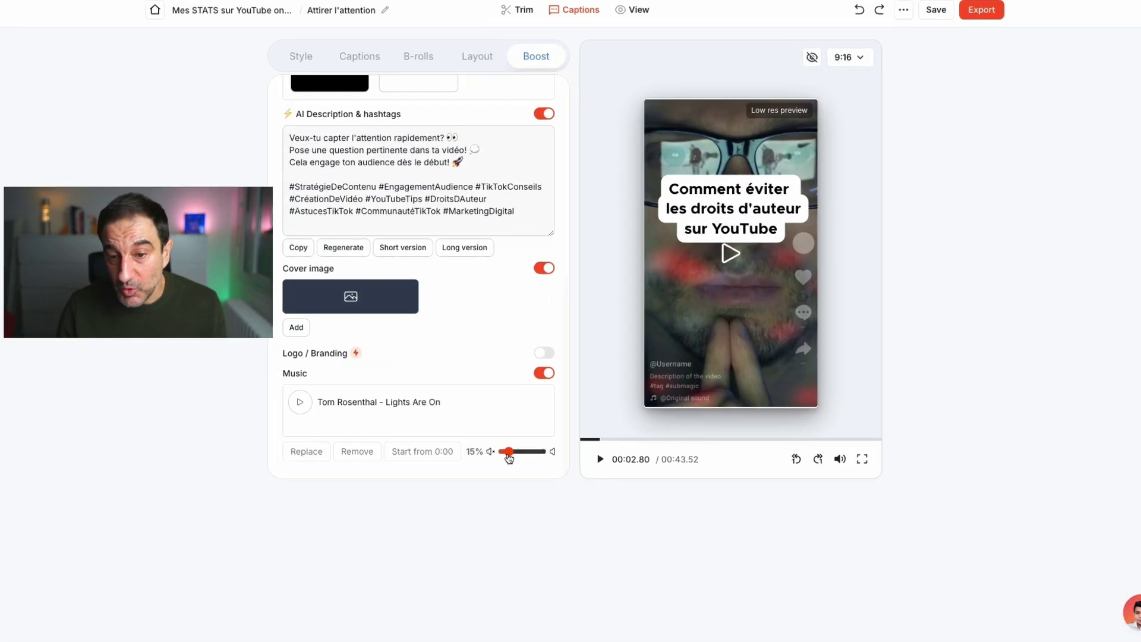
{"action": "left_click_drag", "start_coordinate": [503, 453], "coordinate": [500, 456]}
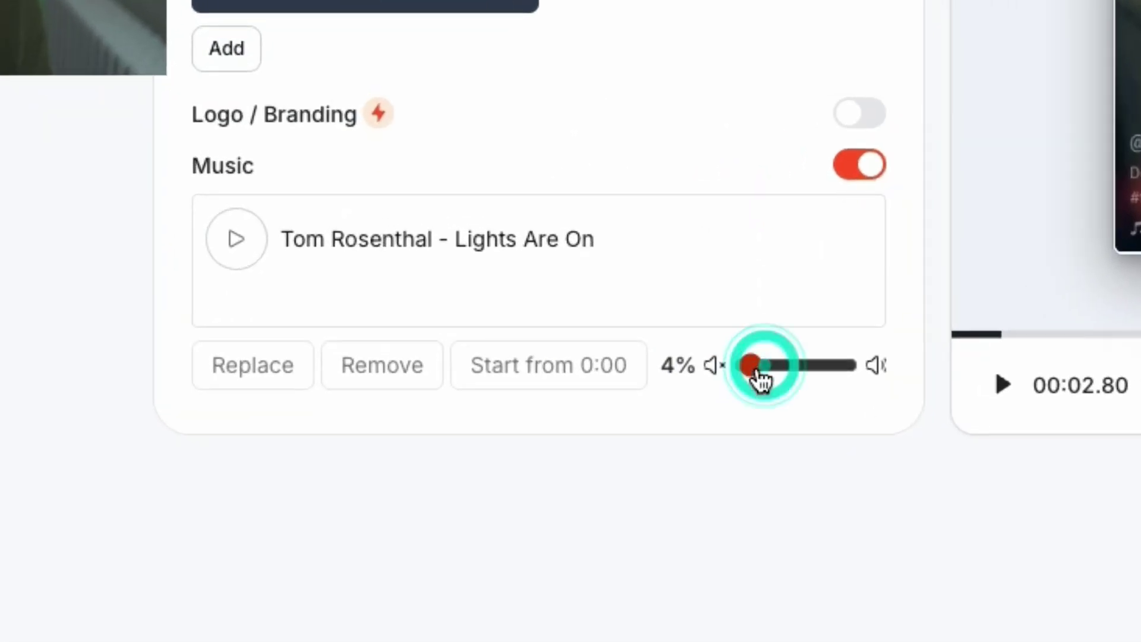
{"action": "mouse_move", "coordinate": [757, 373]}
{"action": "left_mouse_down"}
{"action": "mouse_move", "coordinate": [776, 370]}
{"action": "mouse_move", "coordinate": [766, 370]}
{"action": "left_mouse_up"}
{"action": "left_click", "coordinate": [761, 375]}
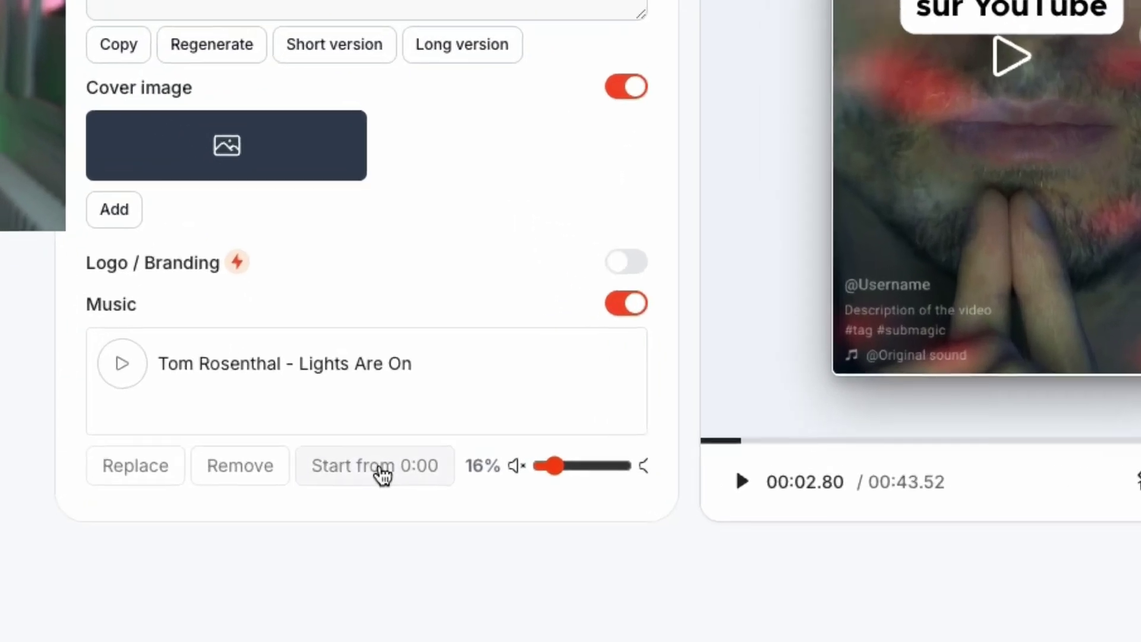
Step: Try a start time of 1:38 for the Tom Rosenthal - Lights Are On track
{"action": "left_click", "coordinate": [379, 473]}
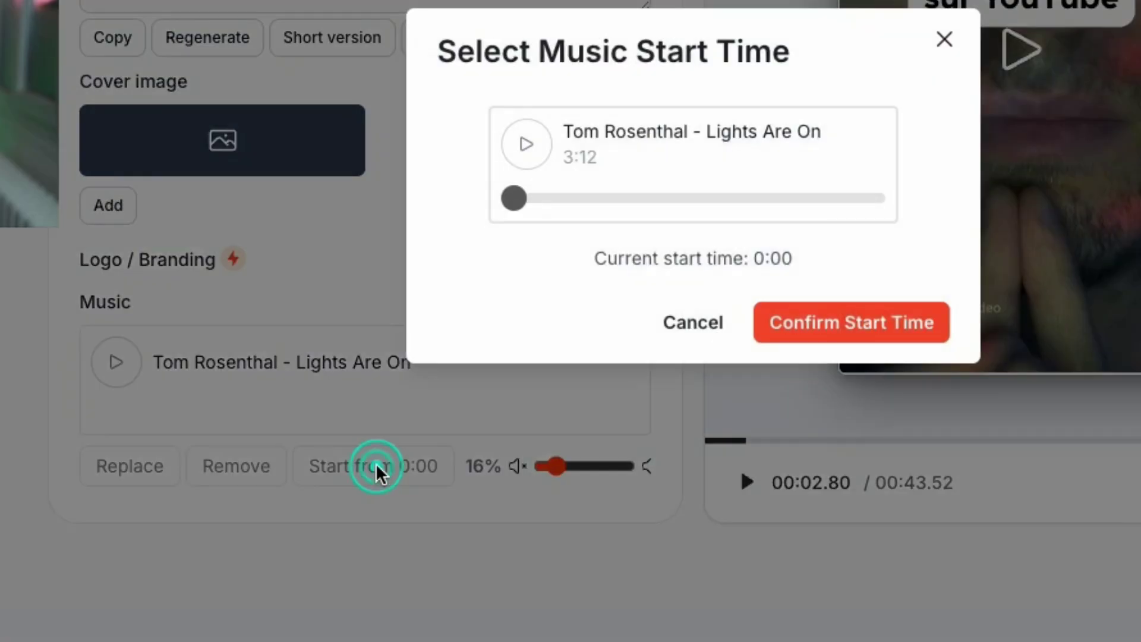
{"action": "left_click_drag", "start_coordinate": [525, 208], "coordinate": [698, 211]}
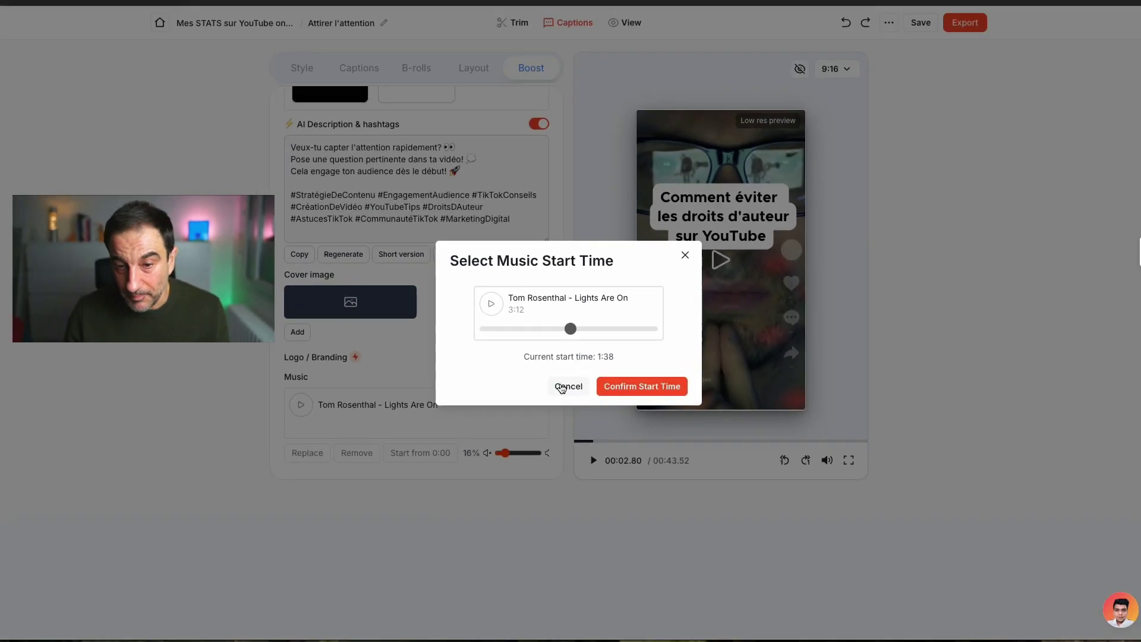
{"action": "left_click", "coordinate": [609, 371]}
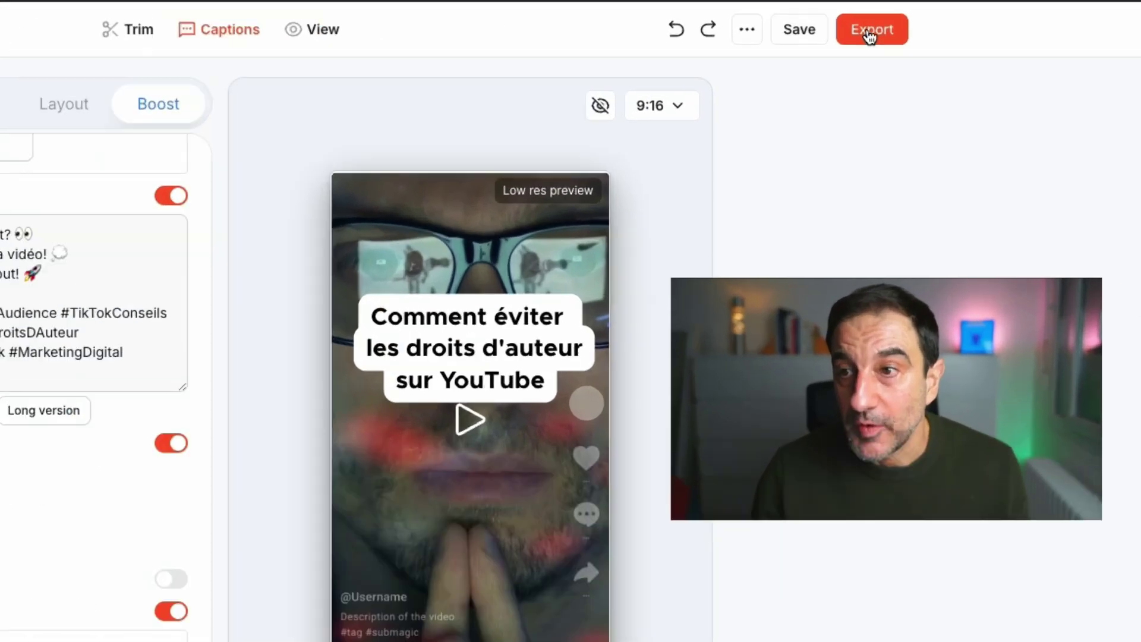
Step: Export the clip at Standard (1080p) quality after checking the available quality options
{"action": "left_click", "coordinate": [964, 24]}
{"action": "left_click", "coordinate": [858, 152]}
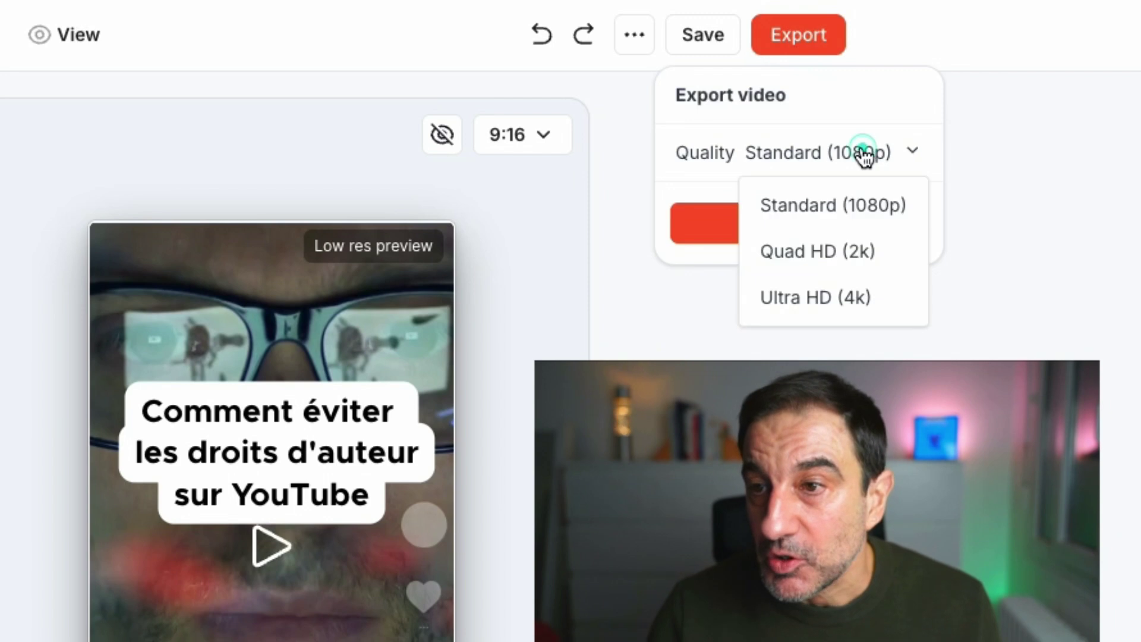
{"action": "left_click", "coordinate": [822, 210]}
{"action": "left_click", "coordinate": [802, 155]}
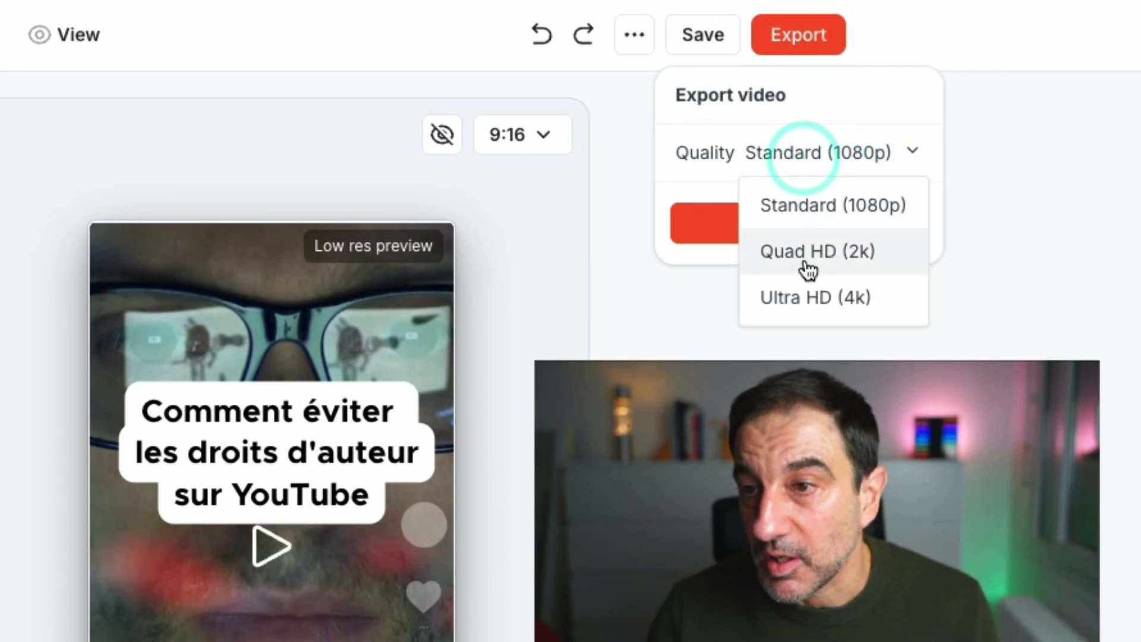
{"action": "left_click", "coordinate": [813, 156]}
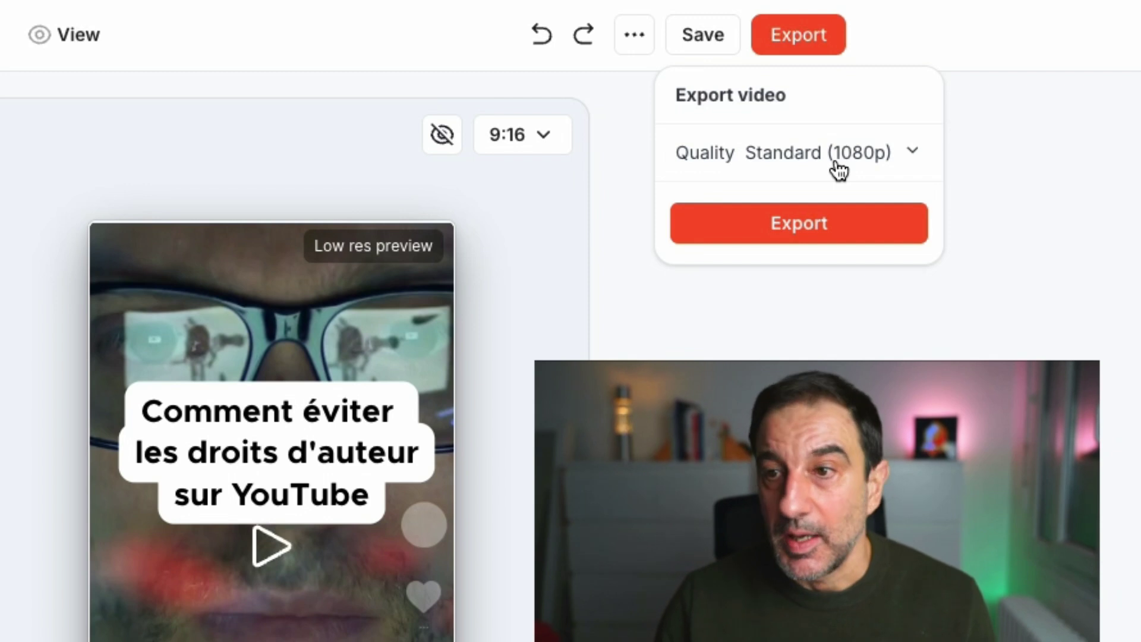
{"action": "left_click", "coordinate": [799, 224]}
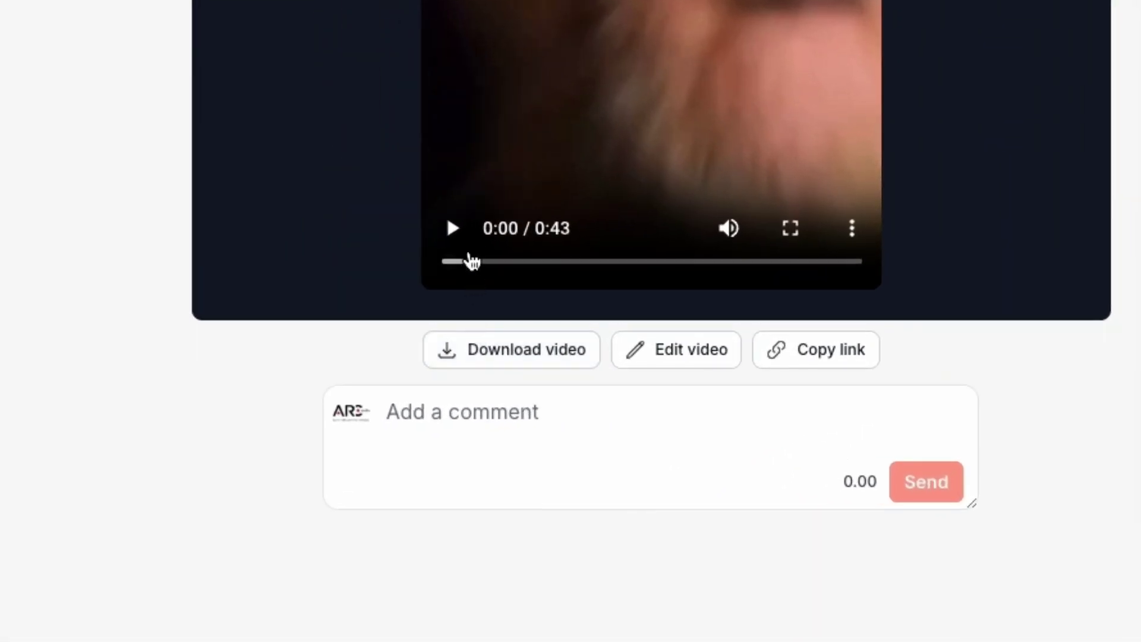
Step: Play the opening seconds of the exported clip and pause it
{"action": "left_click", "coordinate": [450, 228]}
{"action": "left_click", "coordinate": [450, 228]}
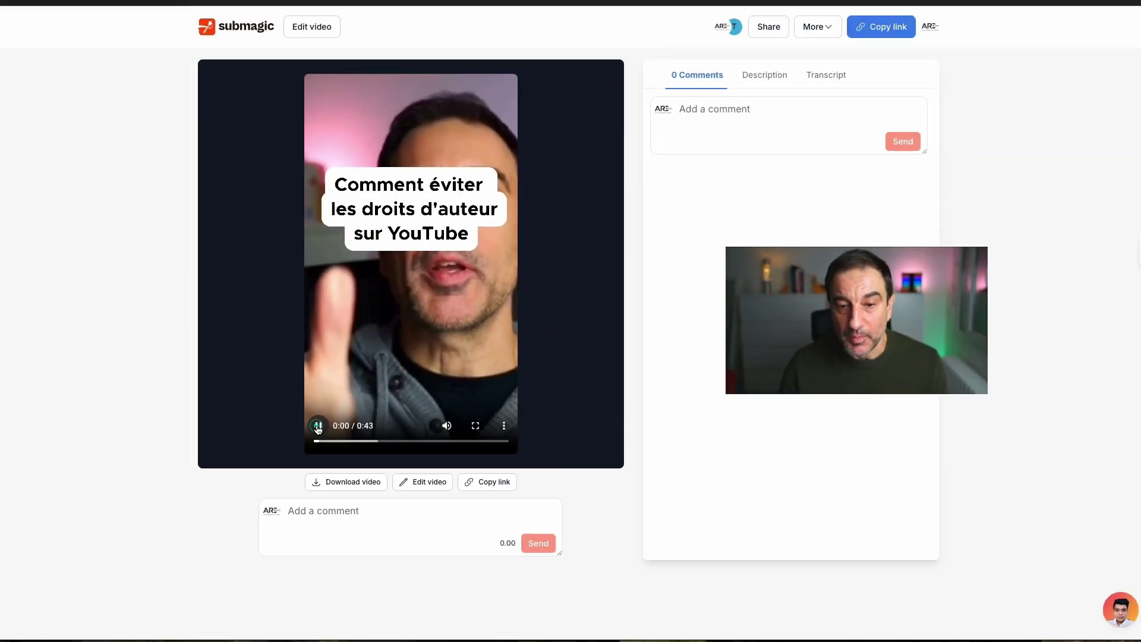
{"action": "left_click", "coordinate": [450, 228]}
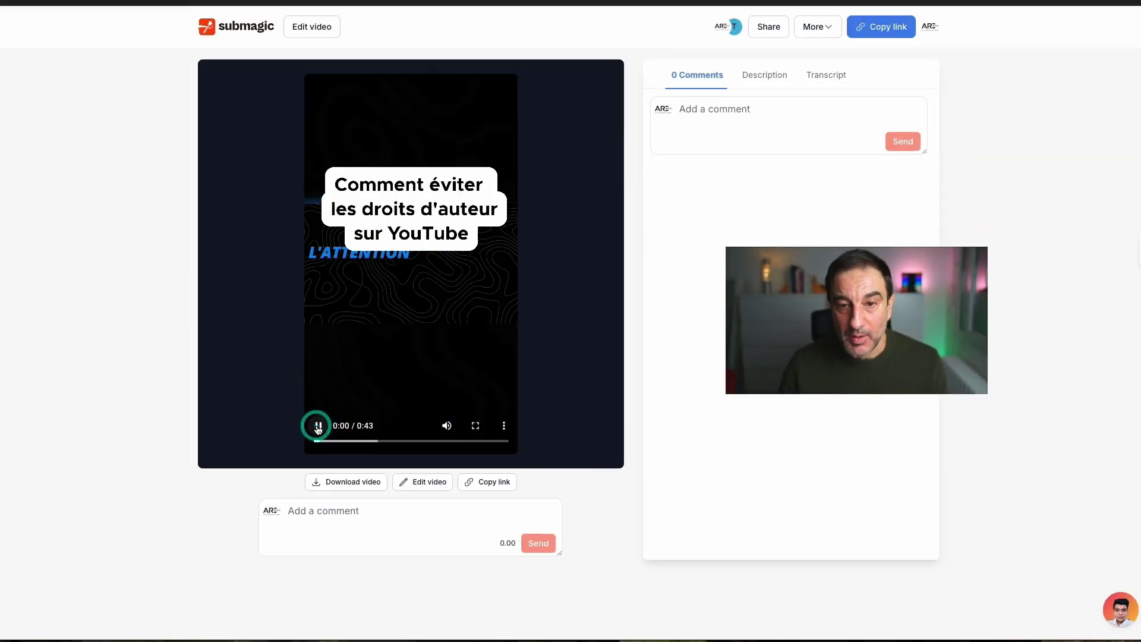
{"action": "left_click", "coordinate": [318, 426]}
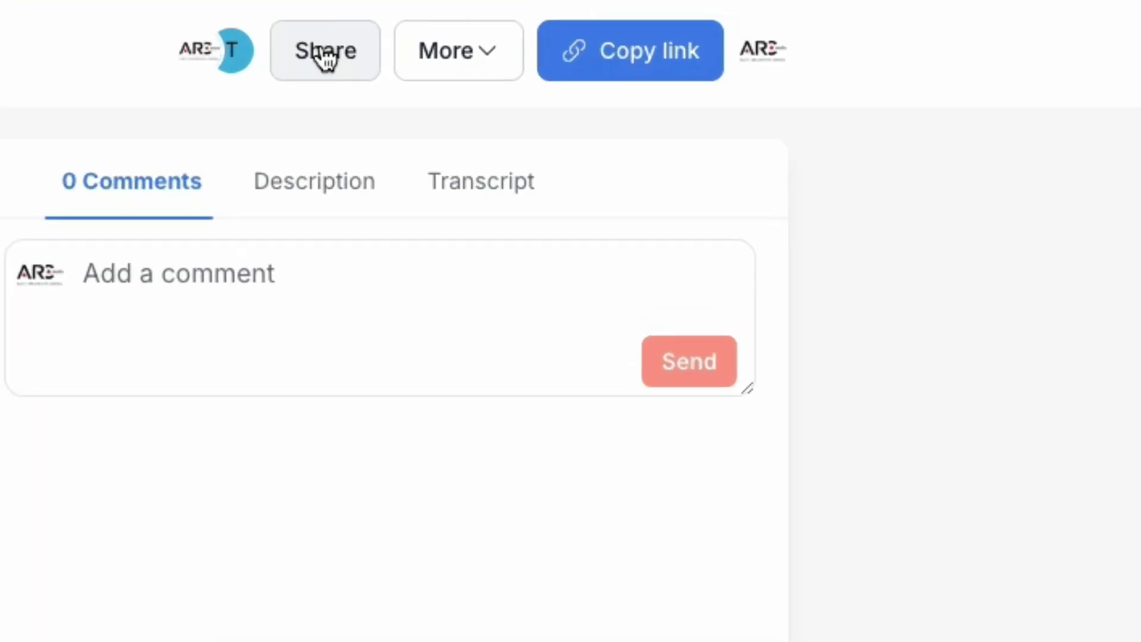
Step: Examine the team member invitation form with an extra e-mail field added, and close it without sending invites
{"action": "left_click", "coordinate": [311, 59]}
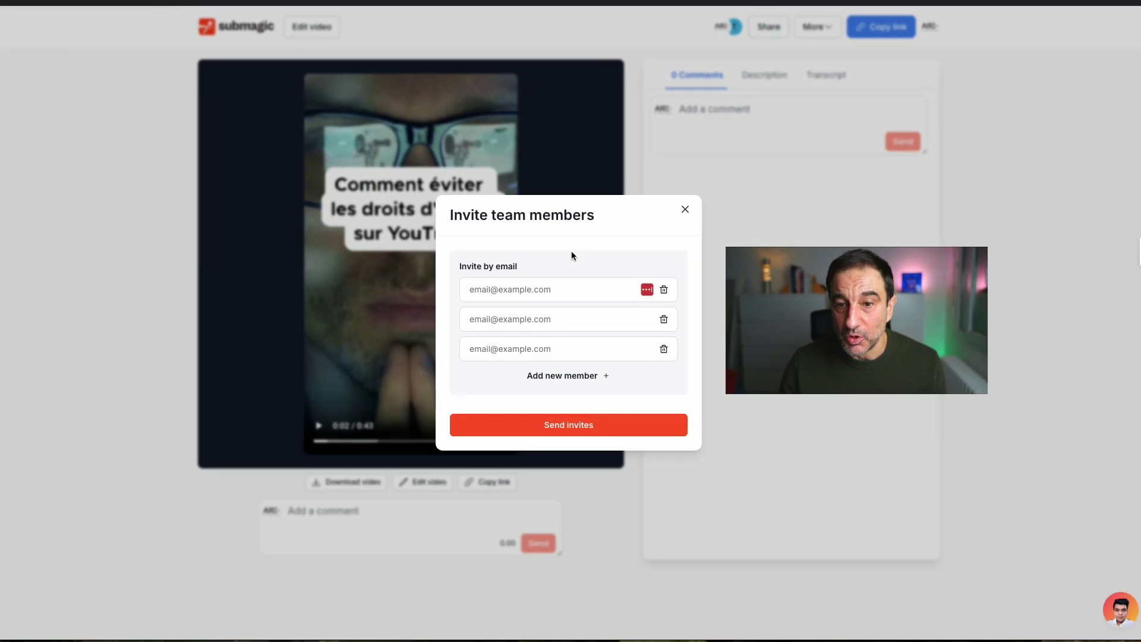
{"action": "left_click", "coordinate": [554, 285]}
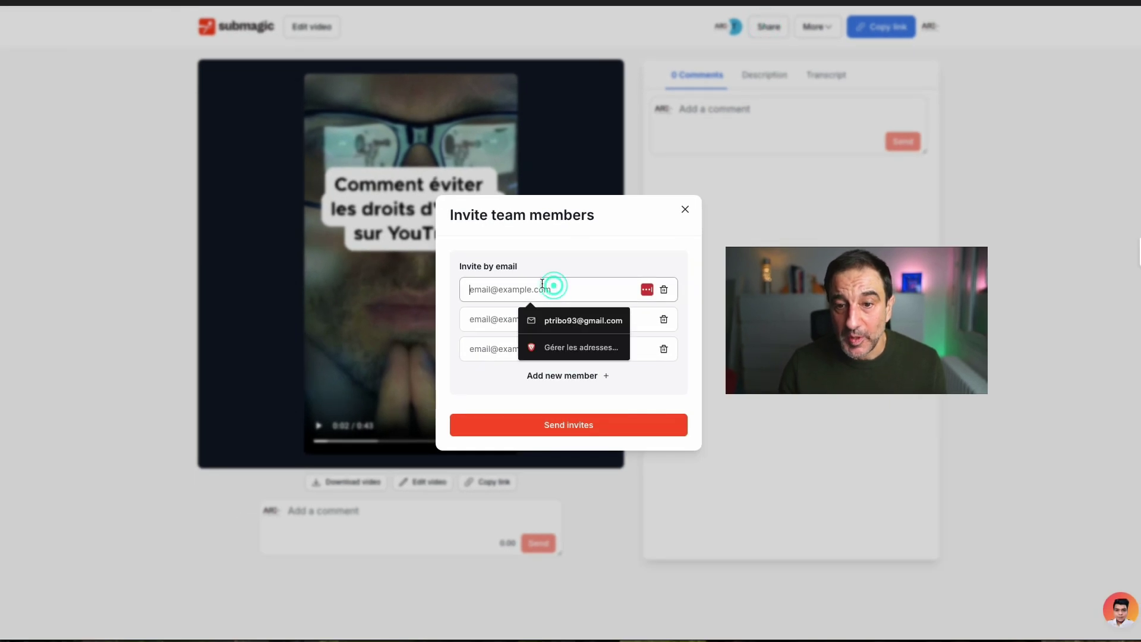
{"action": "left_click", "coordinate": [553, 381]}
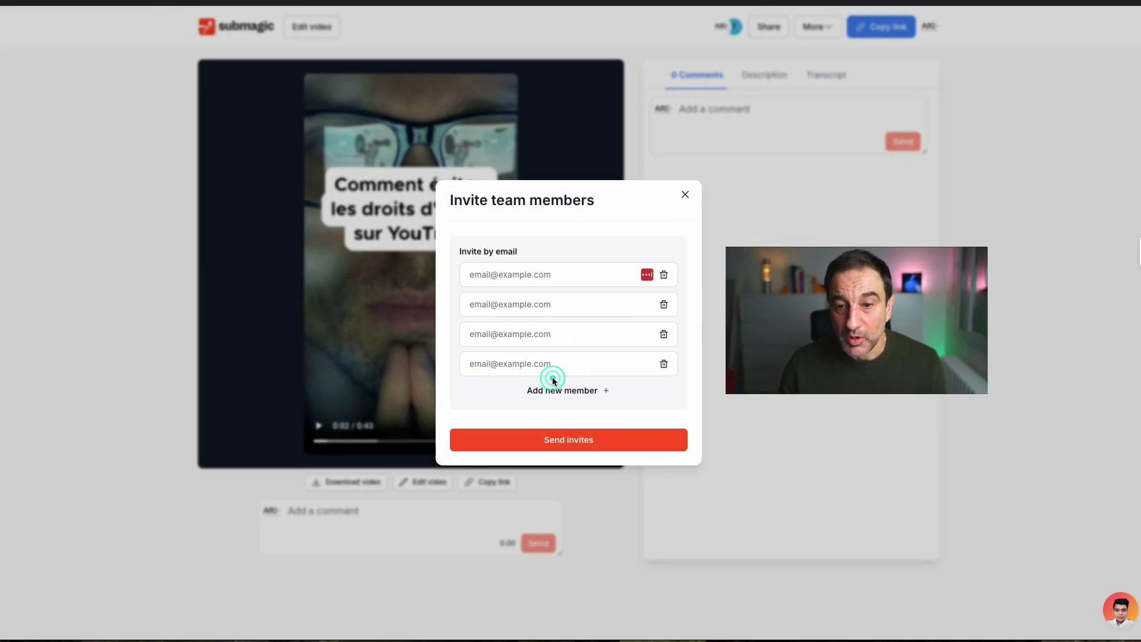
{"action": "left_click", "coordinate": [530, 273]}
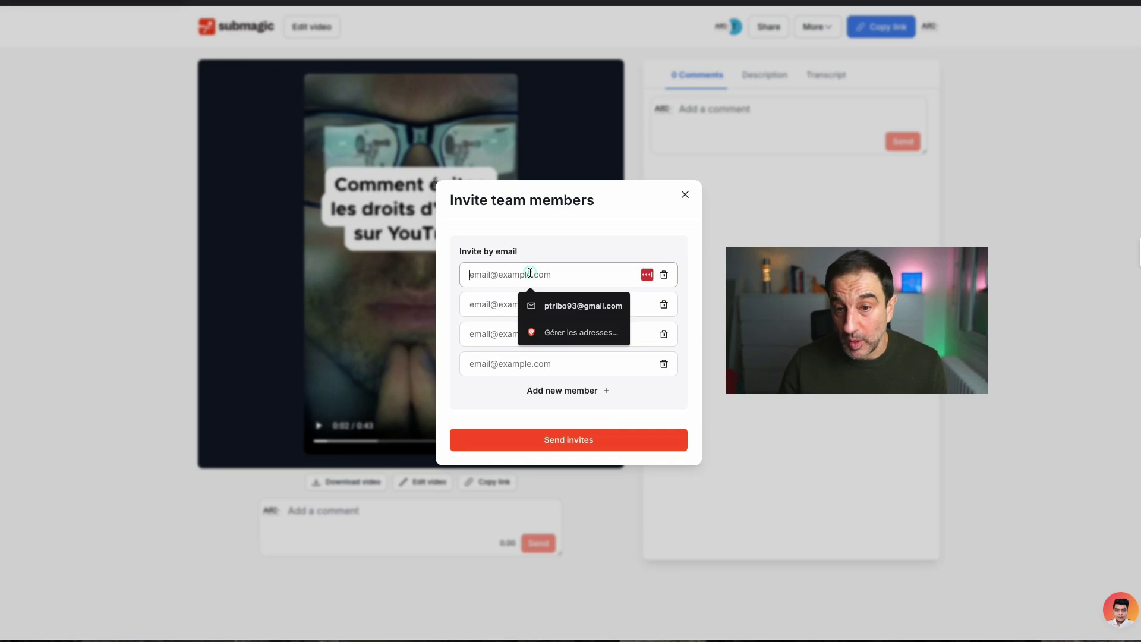
{"action": "left_click", "coordinate": [488, 304]}
{"action": "left_click", "coordinate": [496, 335]}
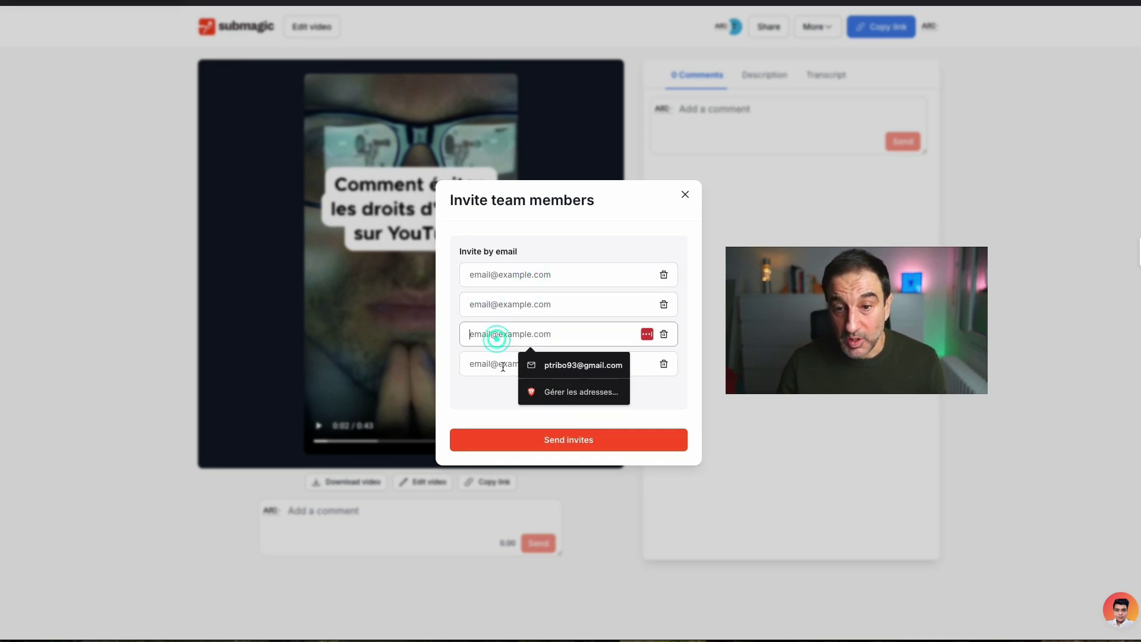
{"action": "left_click", "coordinate": [502, 365]}
{"action": "left_click", "coordinate": [496, 277]}
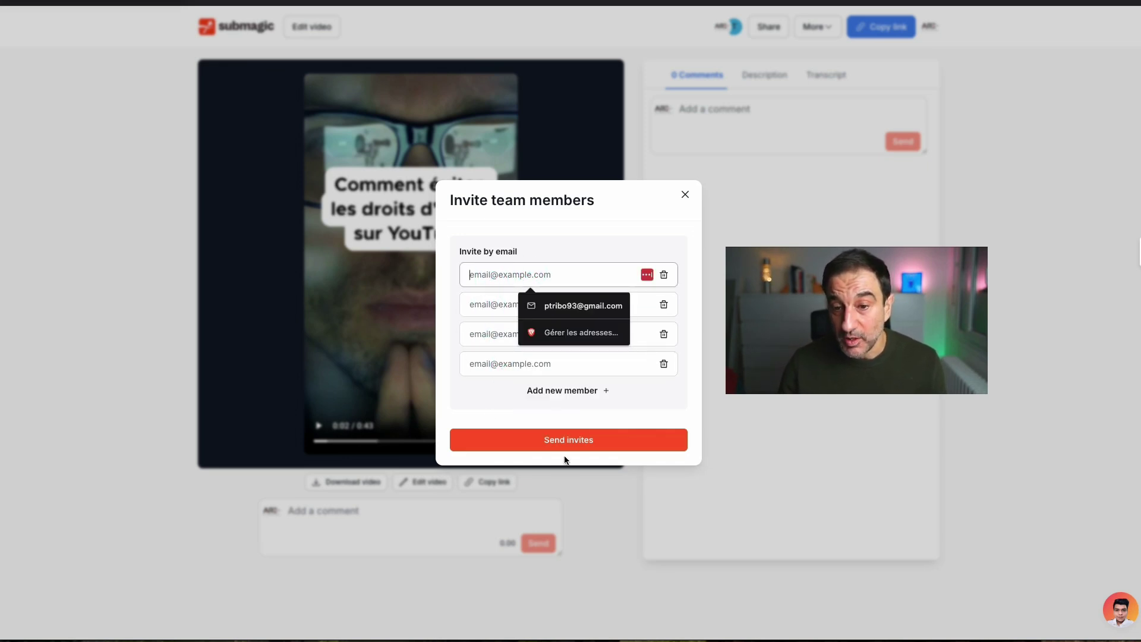
{"action": "left_click", "coordinate": [685, 195]}
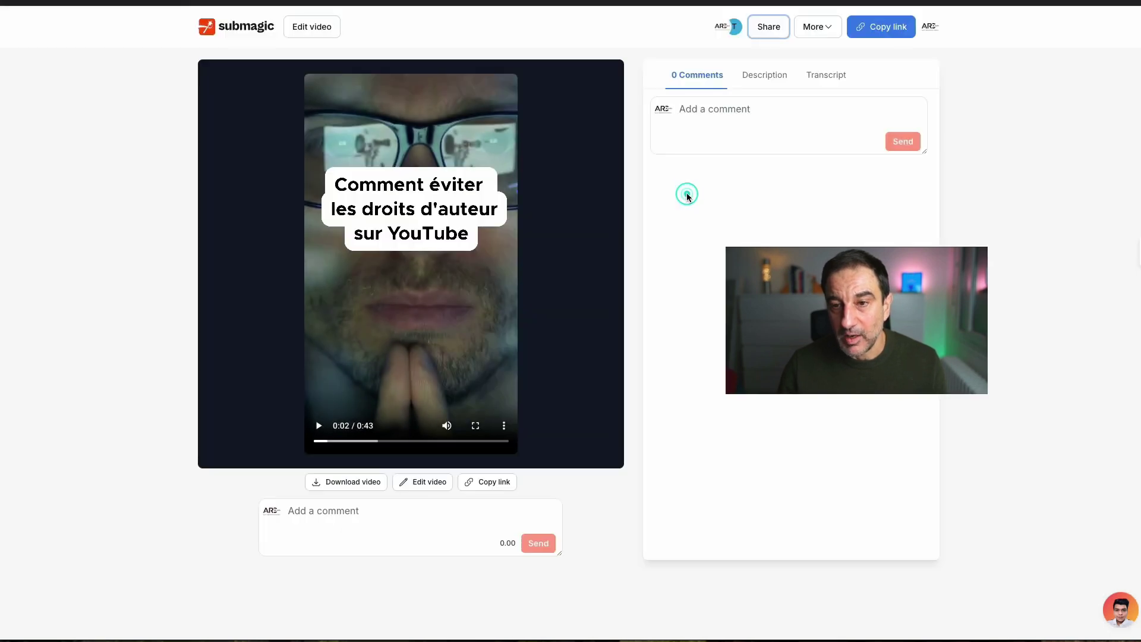